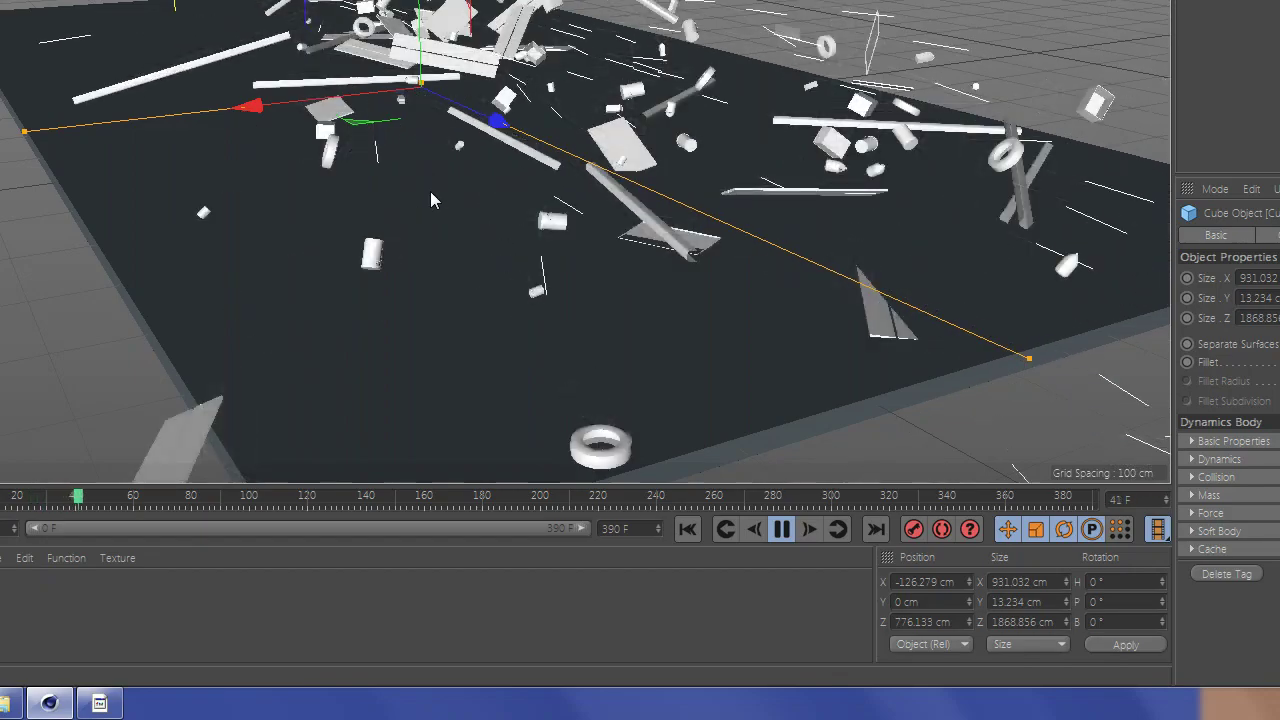
Step: Orbit lower and move closer around the finished falling-debris simulation
{"action": "left_click_drag", "start_coordinate": [430, 191], "coordinate": [470, 120], "text": "alt"}
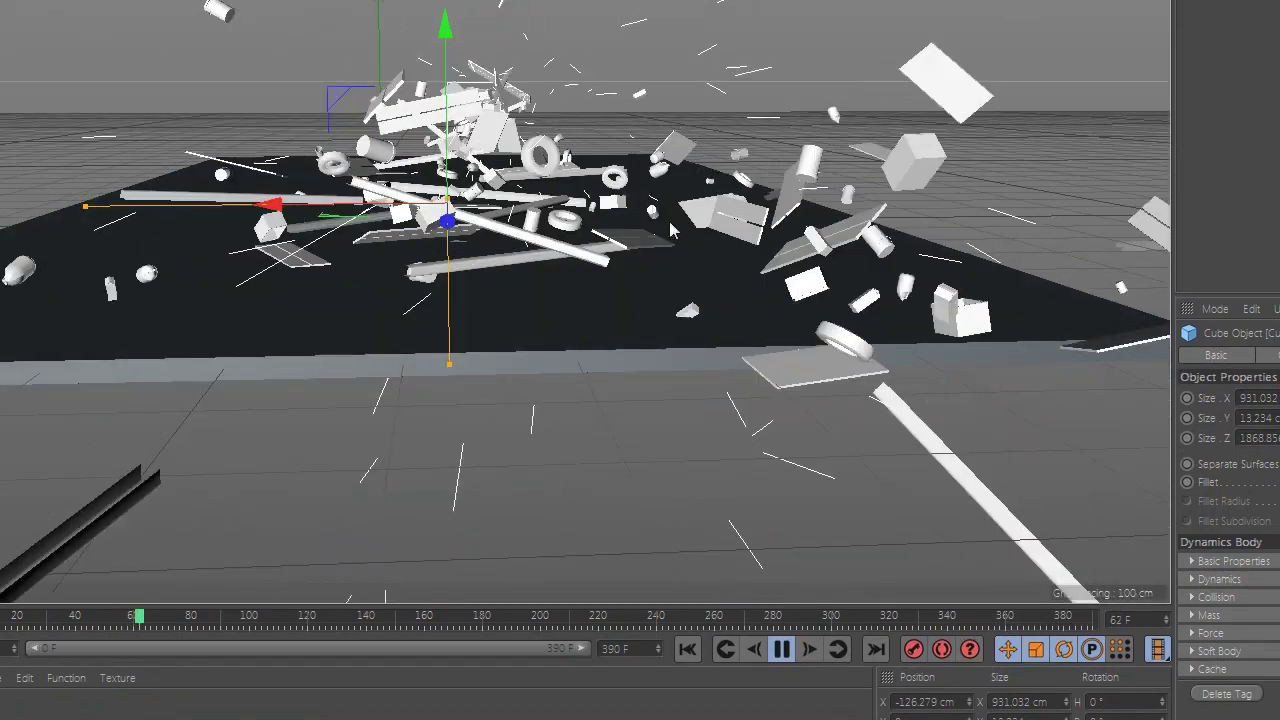
{"action": "mouse_move", "coordinate": [475, 186]}
{"action": "left_mouse_down", "text": "alt"}
{"action": "mouse_move", "coordinate": [497, 277]}
{"action": "mouse_move", "coordinate": [440, 270]}
{"action": "mouse_move", "coordinate": [470, 300]}
{"action": "left_mouse_up", "text": "alt"}
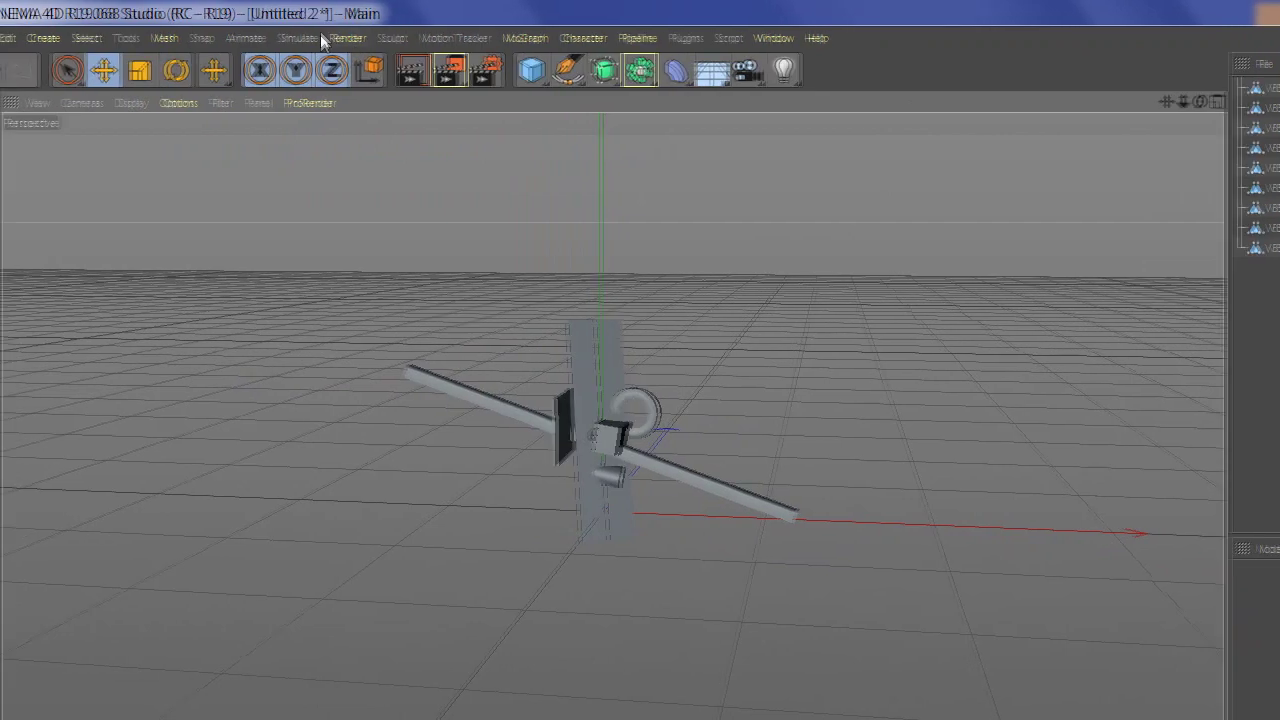
Step: Add a particle Emitter and set its editor and renderer birthrates to 112
{"action": "left_click", "coordinate": [314, 37]}
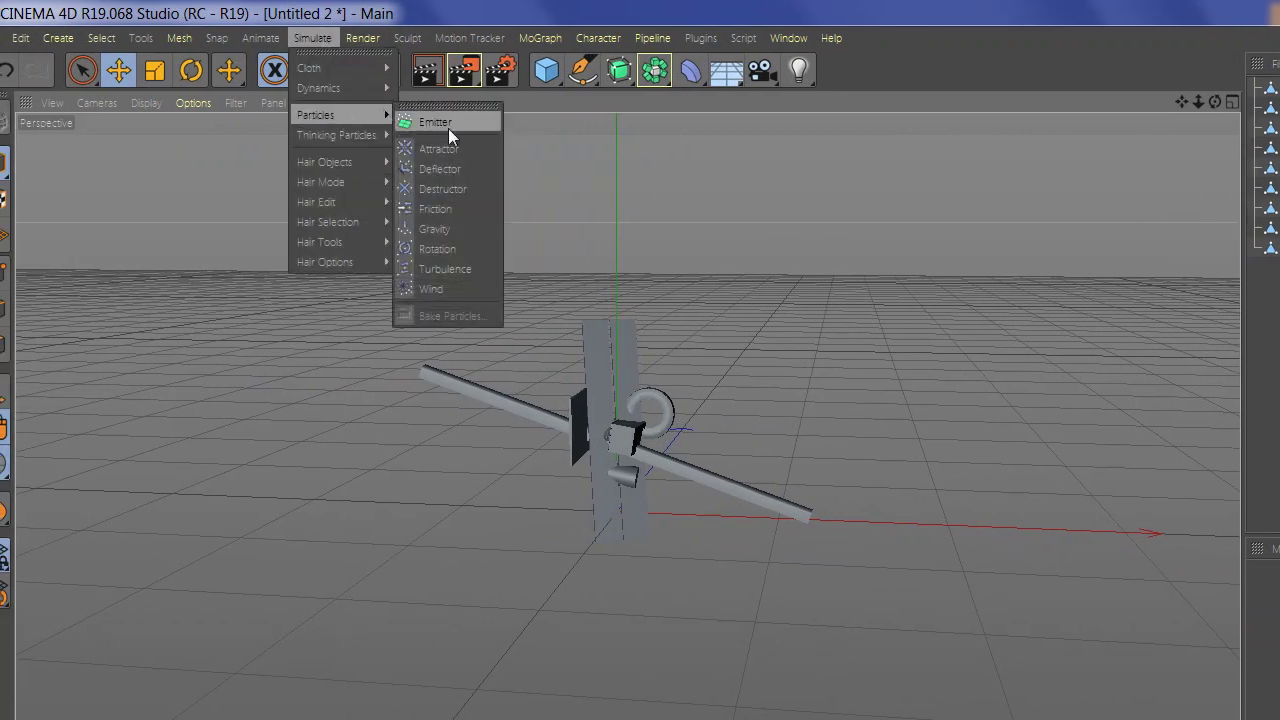
{"action": "left_click", "coordinate": [448, 124]}
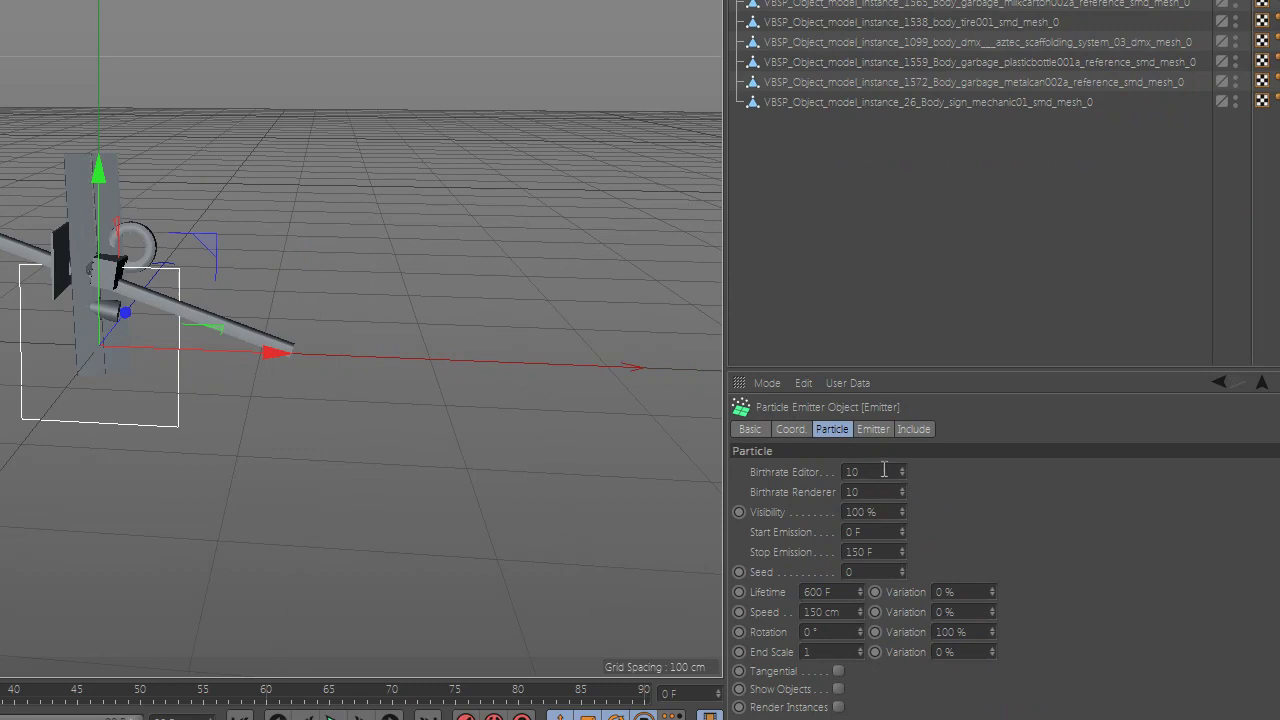
{"action": "left_click", "coordinate": [884, 469]}
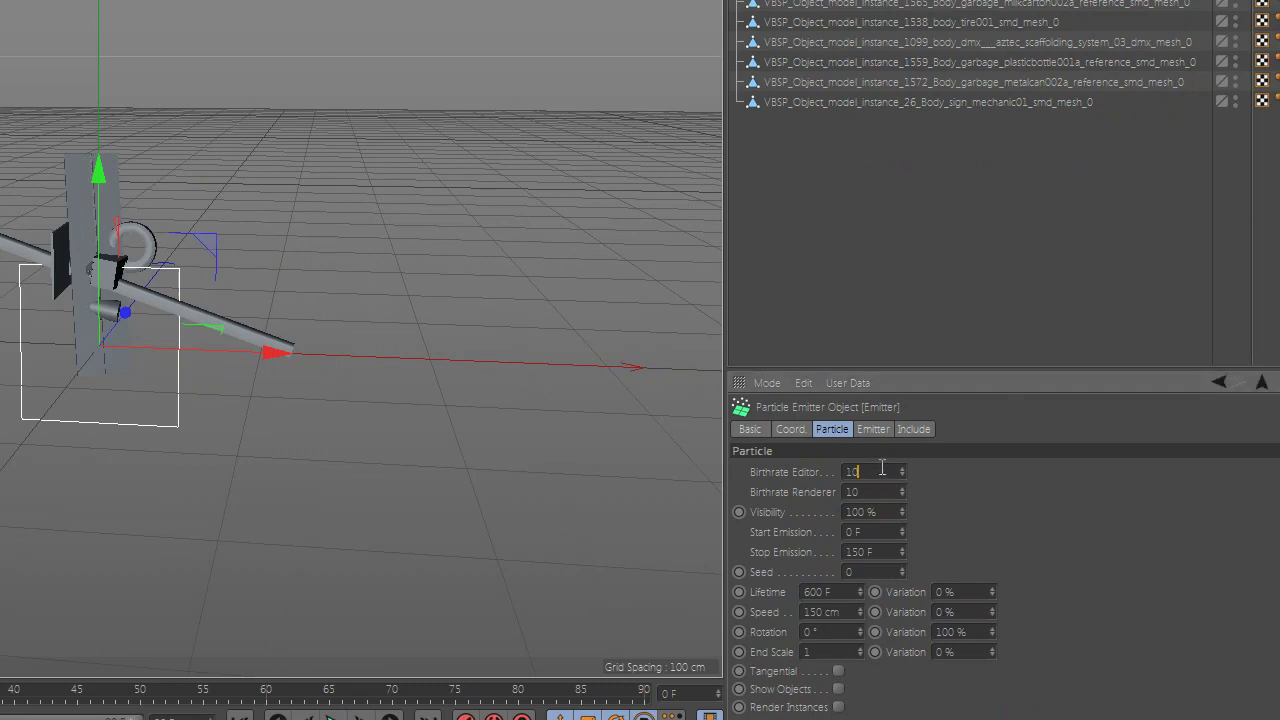
{"action": "type", "text": "112"}
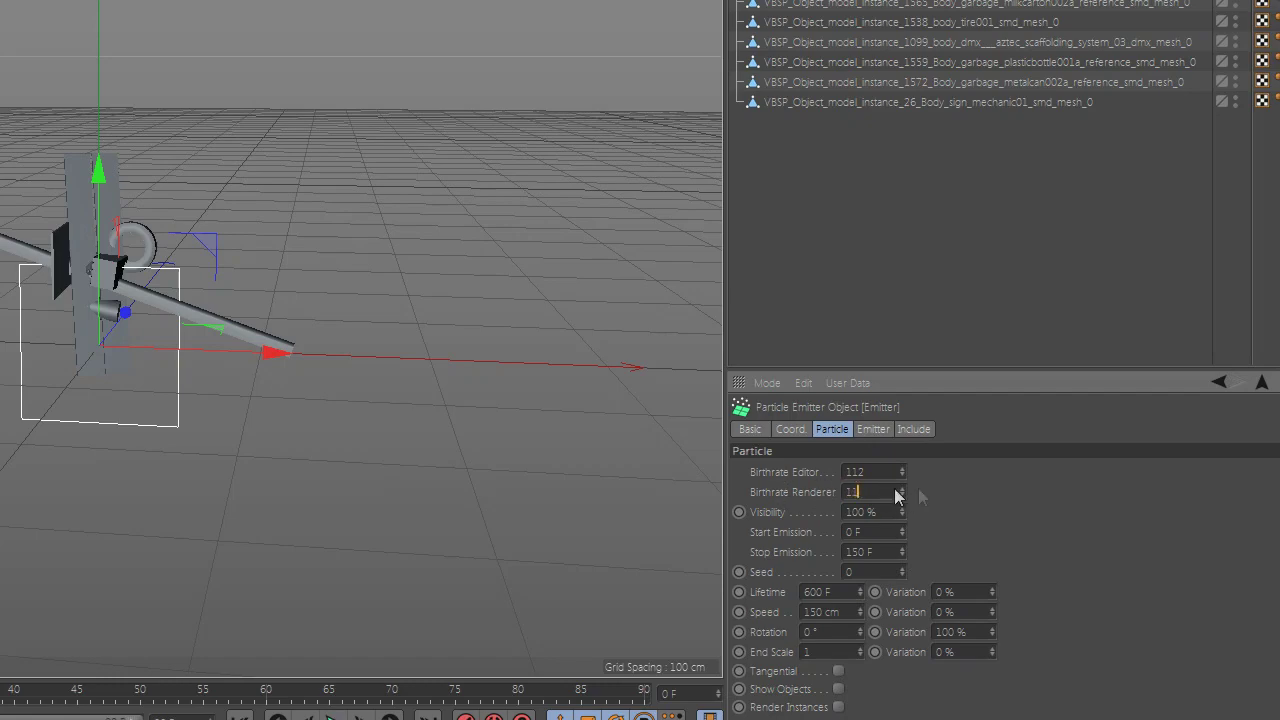
{"action": "type", "text": "2"}
{"action": "key", "text": "Return"}
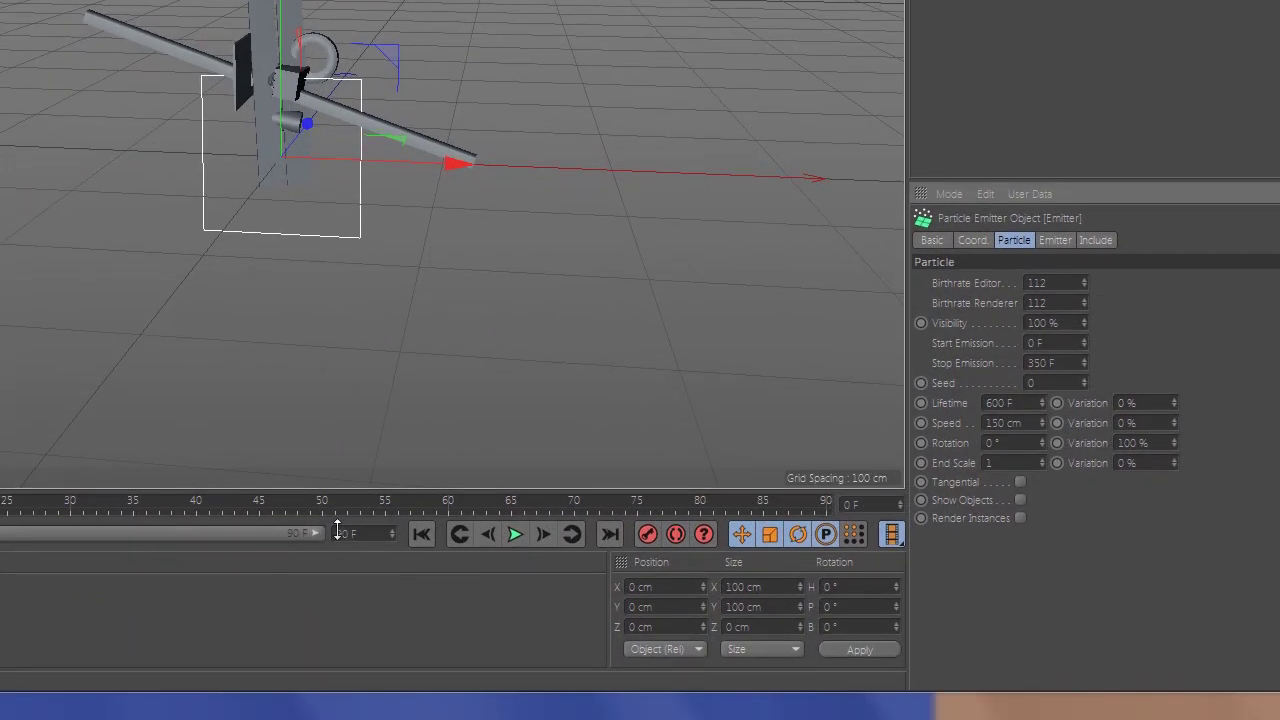
Step: Extend the timeline and preview range to frame 390 and set particle lifetime to 50 F
{"action": "left_click", "coordinate": [337, 540]}
{"action": "type", "text": "3"}
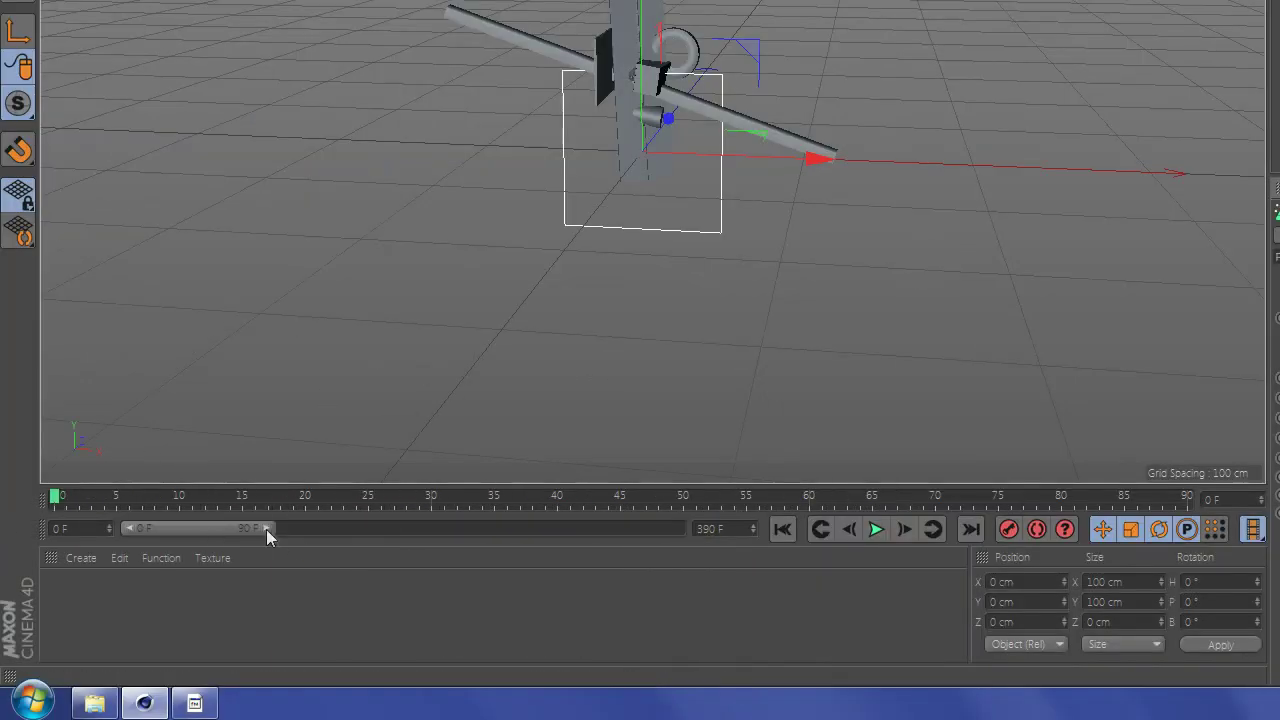
{"action": "left_click_drag", "start_coordinate": [266, 529], "coordinate": [684, 528]}
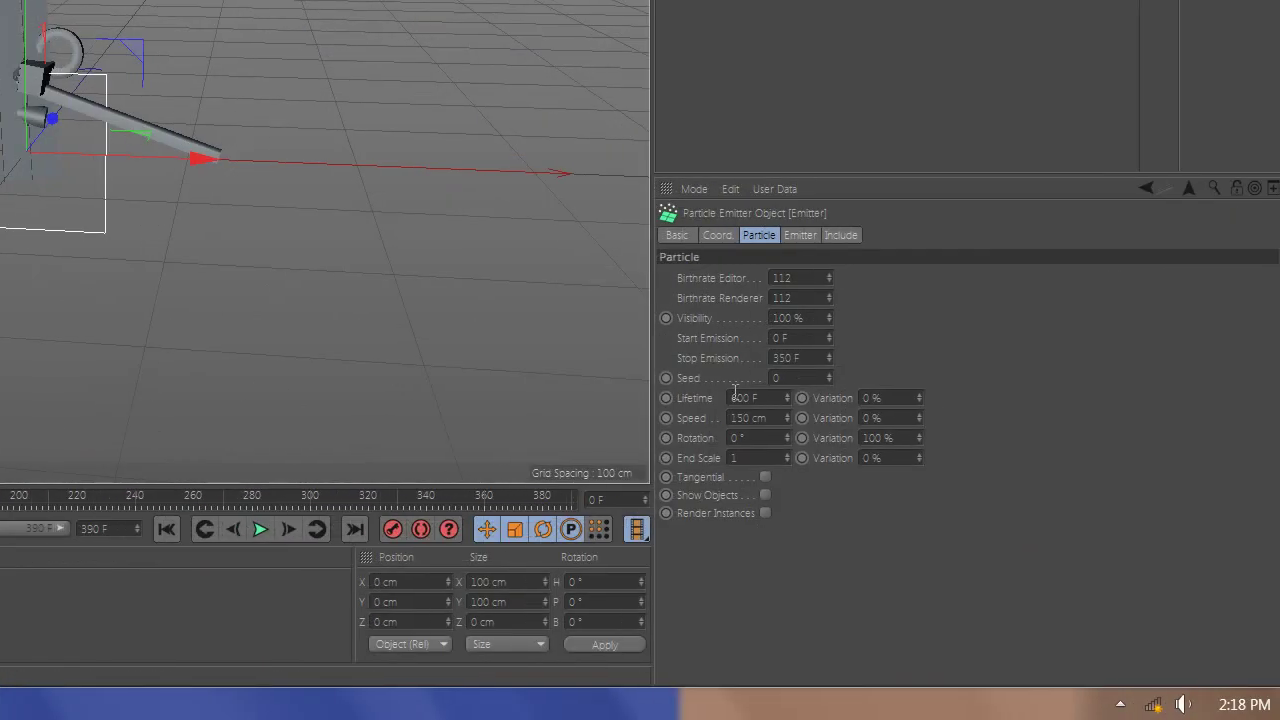
{"action": "left_click", "coordinate": [737, 396]}
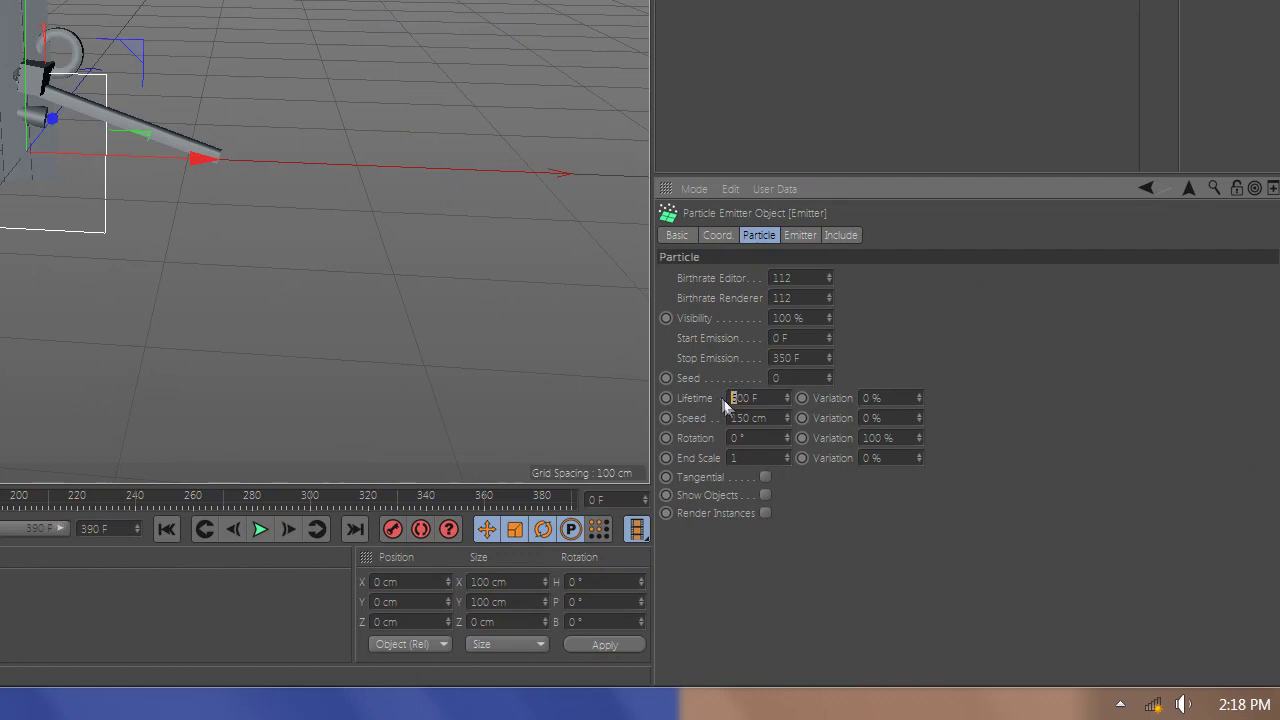
{"action": "type", "text": "5"}
{"action": "key", "text": "Return"}
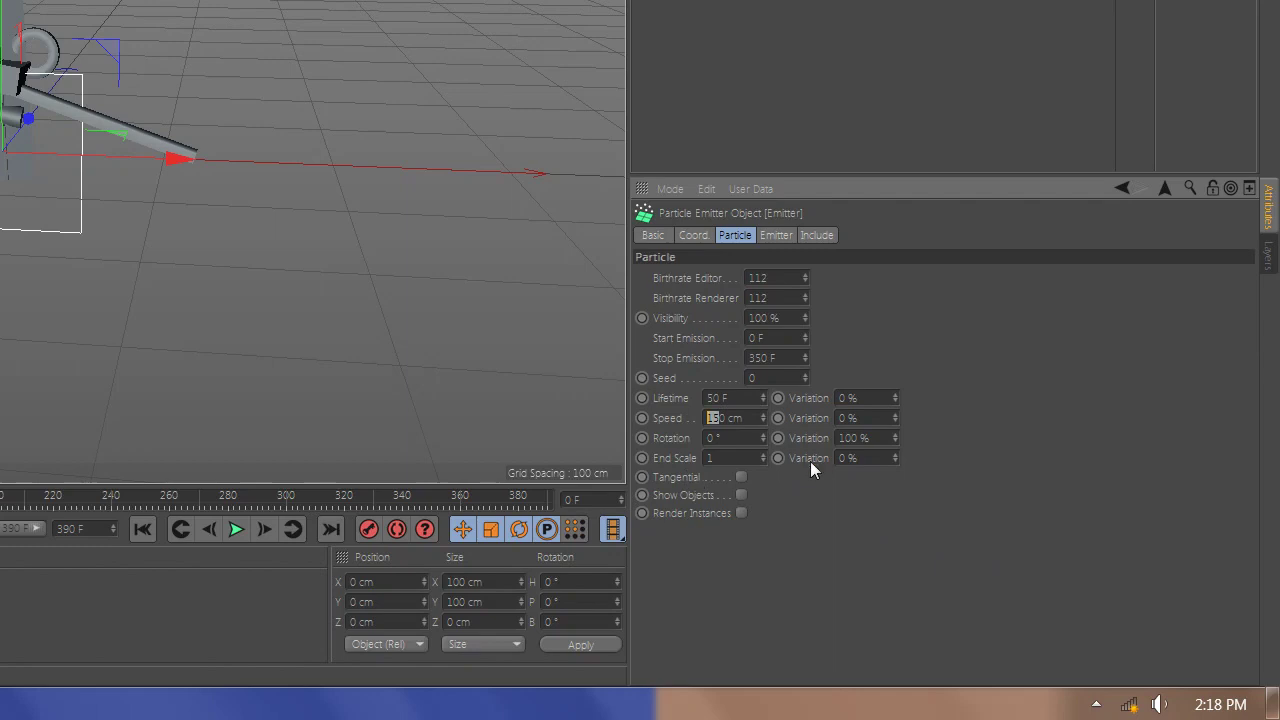
Step: Set particle speed to 140 cm and rotation variation to 75%
{"action": "type", "text": "45"}
{"action": "double_click", "coordinate": [868, 441]}
{"action": "type", "text": "1"}
{"action": "key", "text": "Return"}
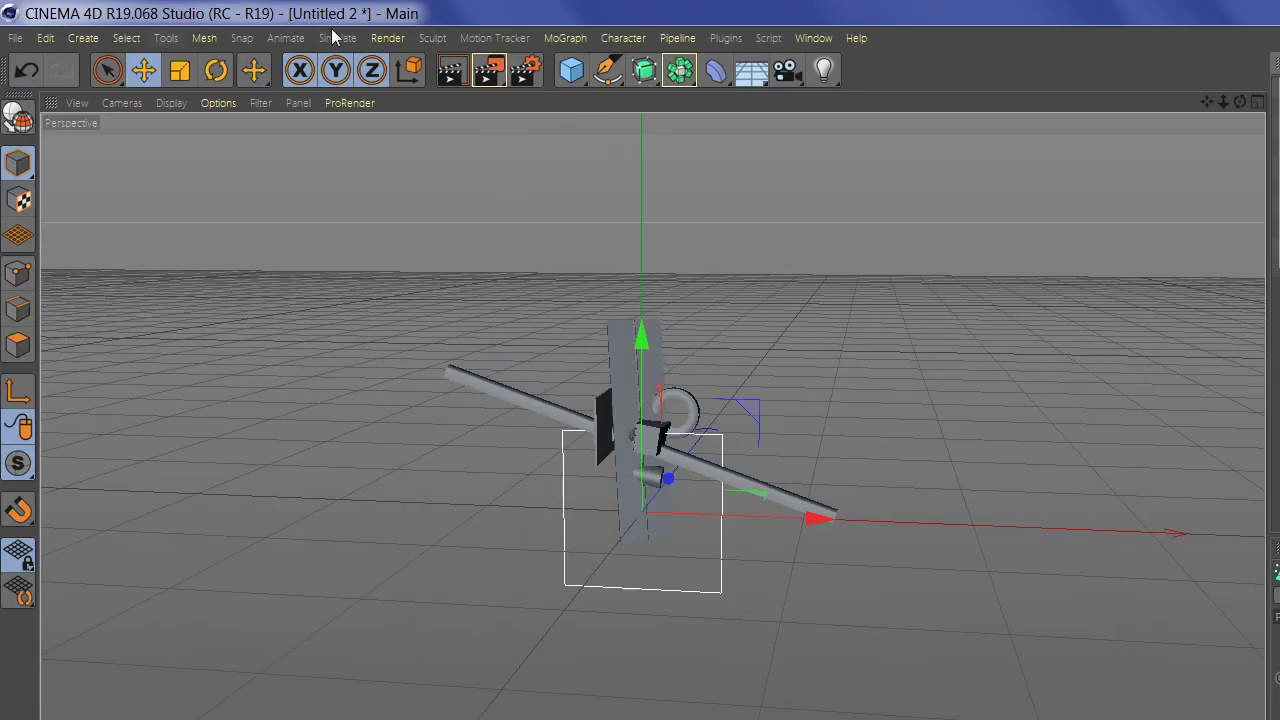
Step: Add Gravity, Turbulence and Deflector objects from Simulate > Particles
{"action": "left_click", "coordinate": [334, 37]}
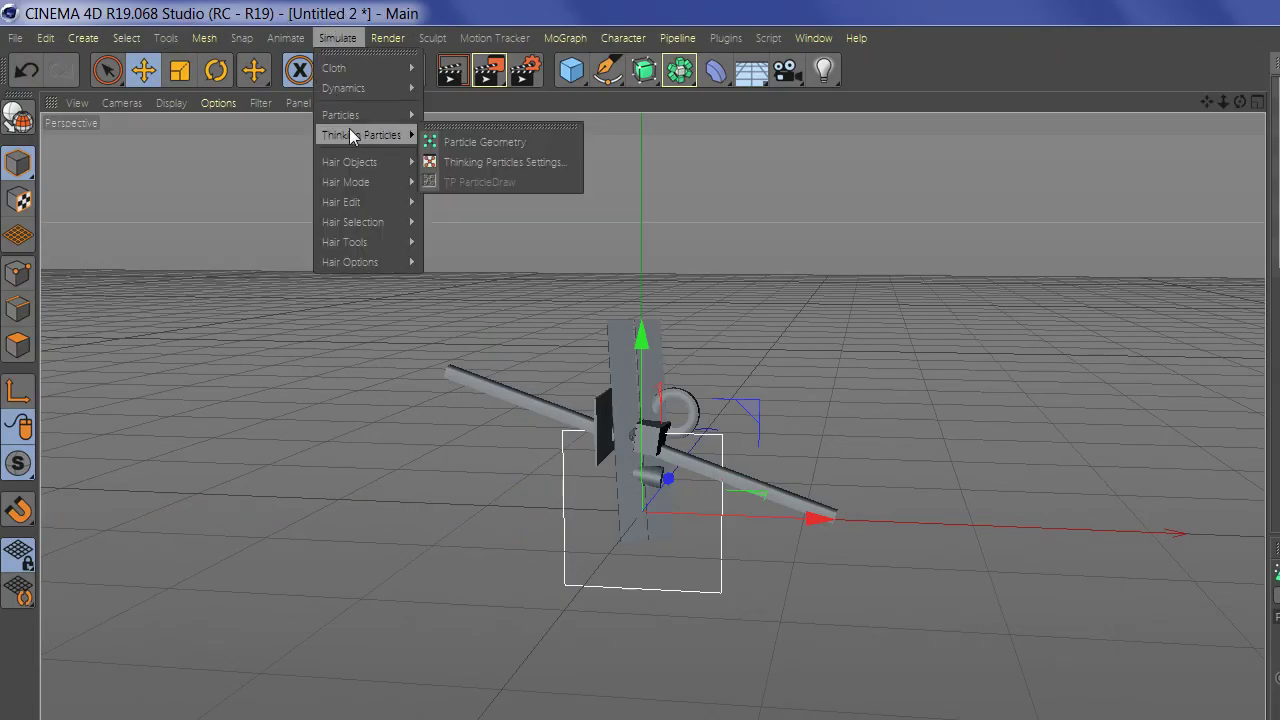
{"action": "mouse_move", "coordinate": [340, 115]}
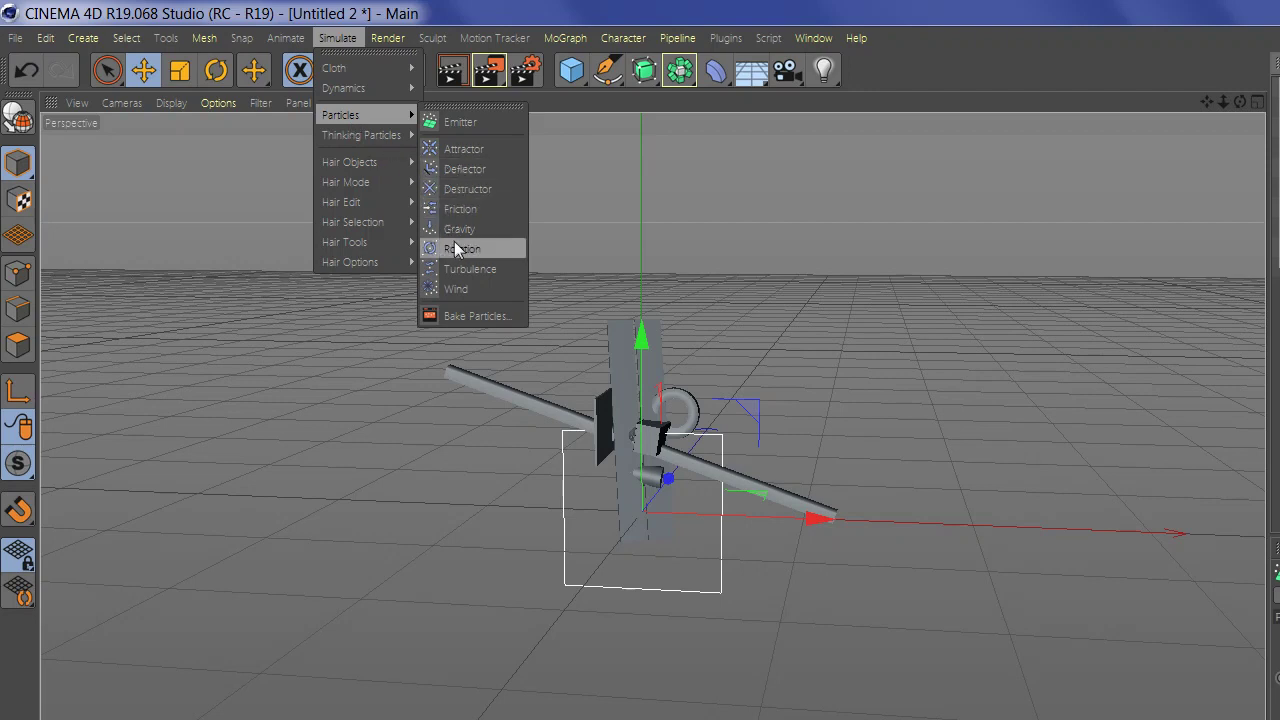
{"action": "left_click", "coordinate": [459, 228]}
{"action": "left_click", "coordinate": [337, 38]}
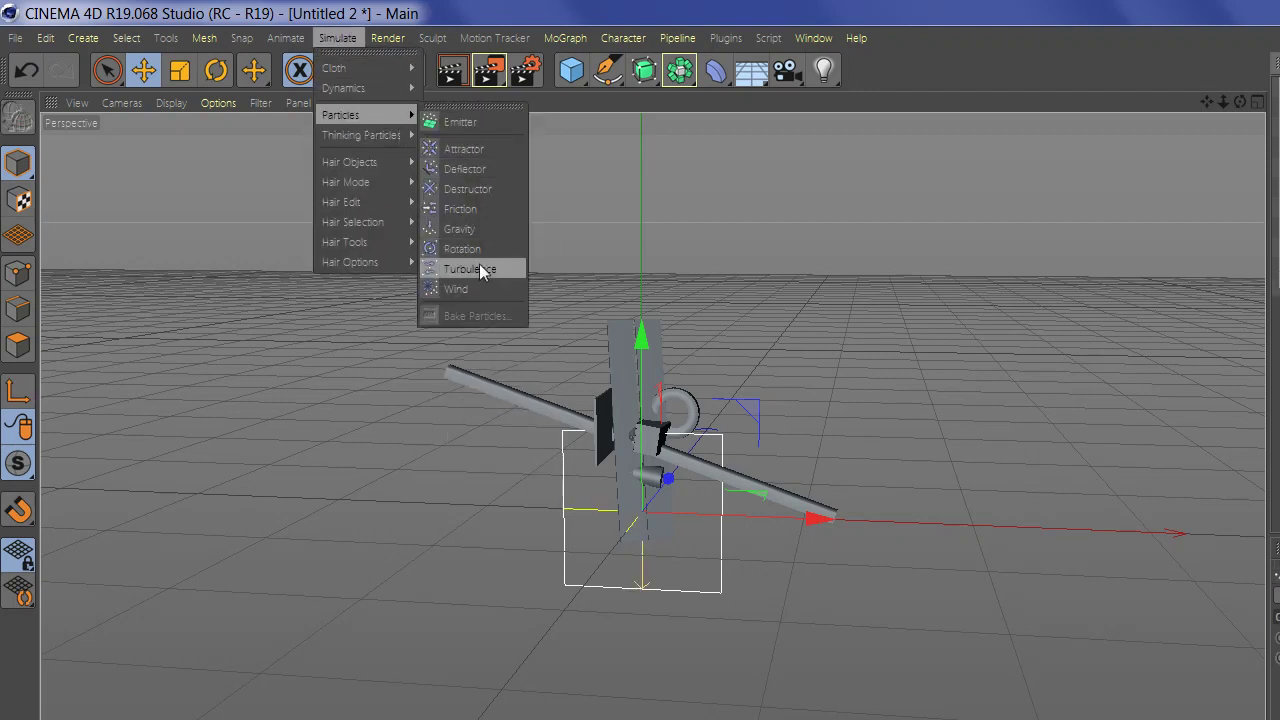
{"action": "left_click", "coordinate": [484, 248]}
{"action": "left_click", "coordinate": [327, 40]}
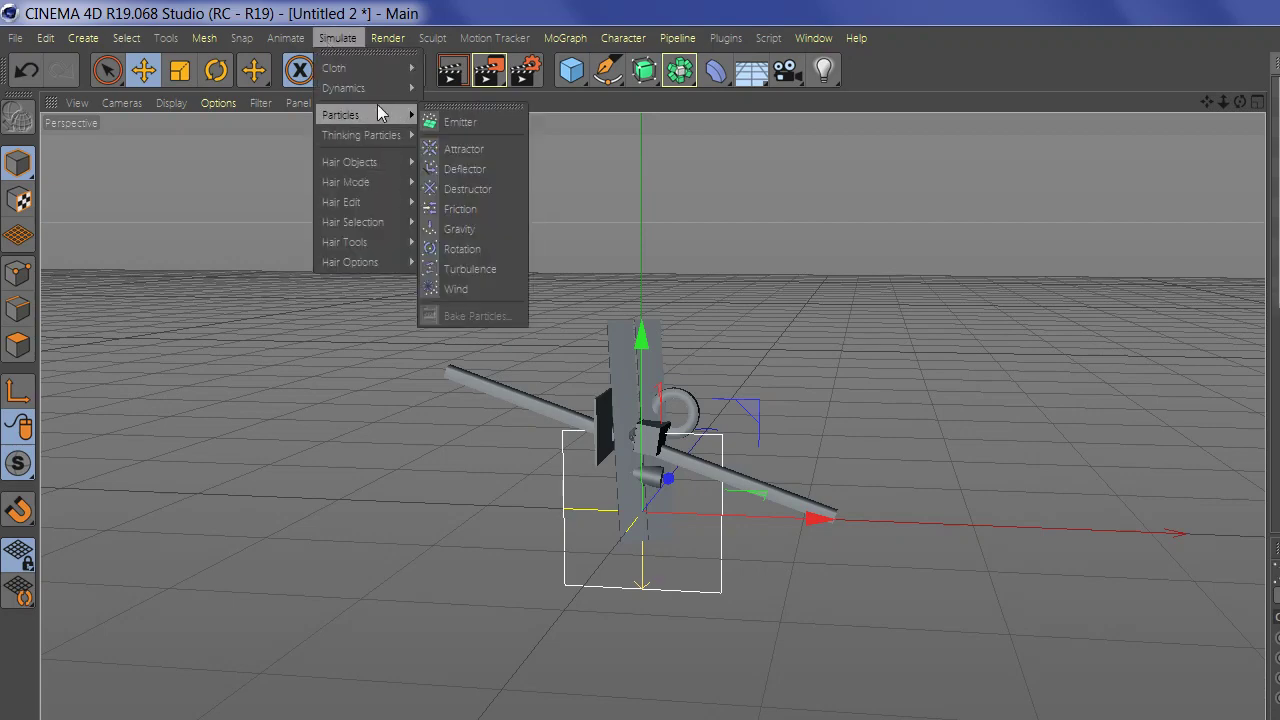
{"action": "left_click", "coordinate": [497, 168]}
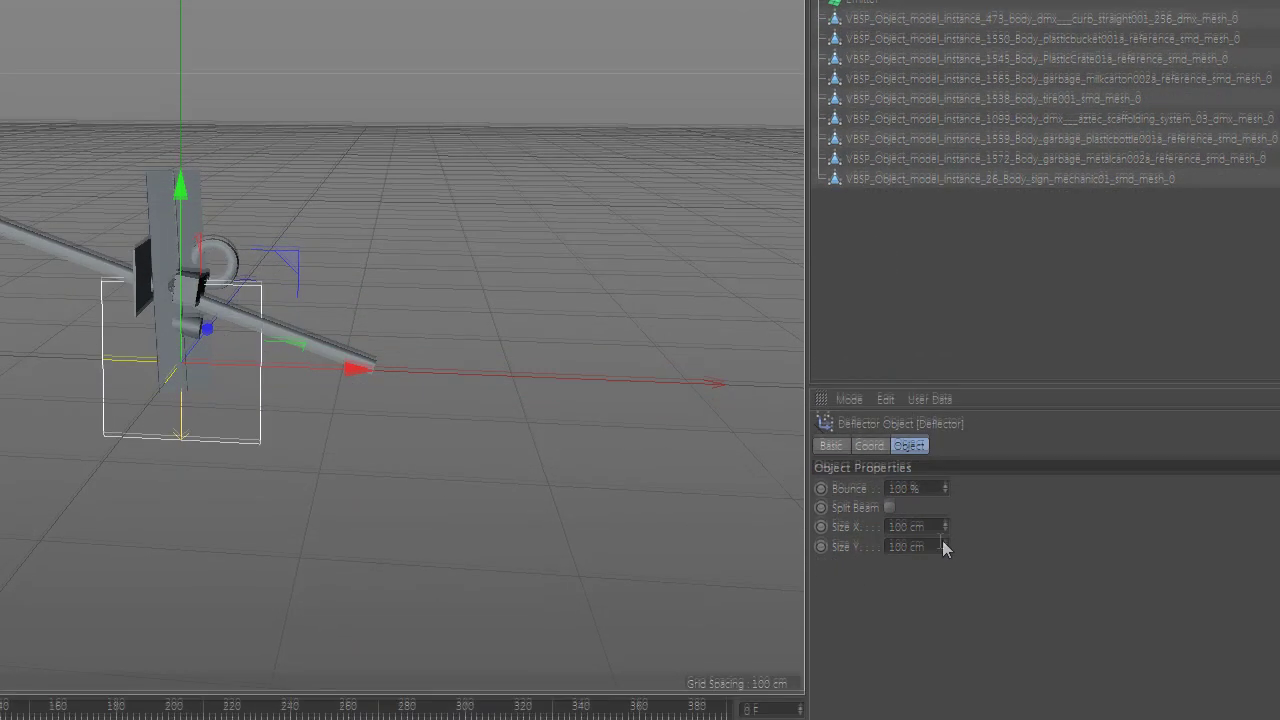
Step: Set the Deflector's Bounce to 85%
{"action": "left_click_drag", "start_coordinate": [928, 483], "coordinate": [863, 475]}
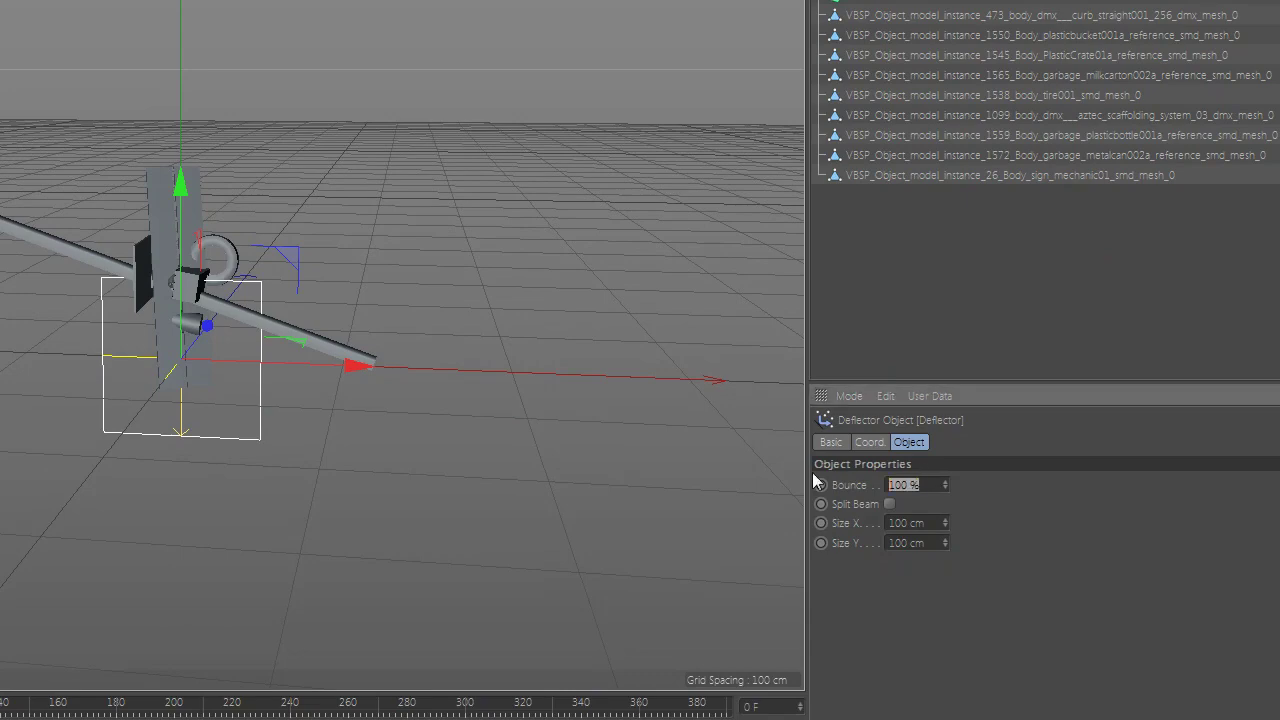
{"action": "type", "text": "85"}
{"action": "key", "text": "Return"}
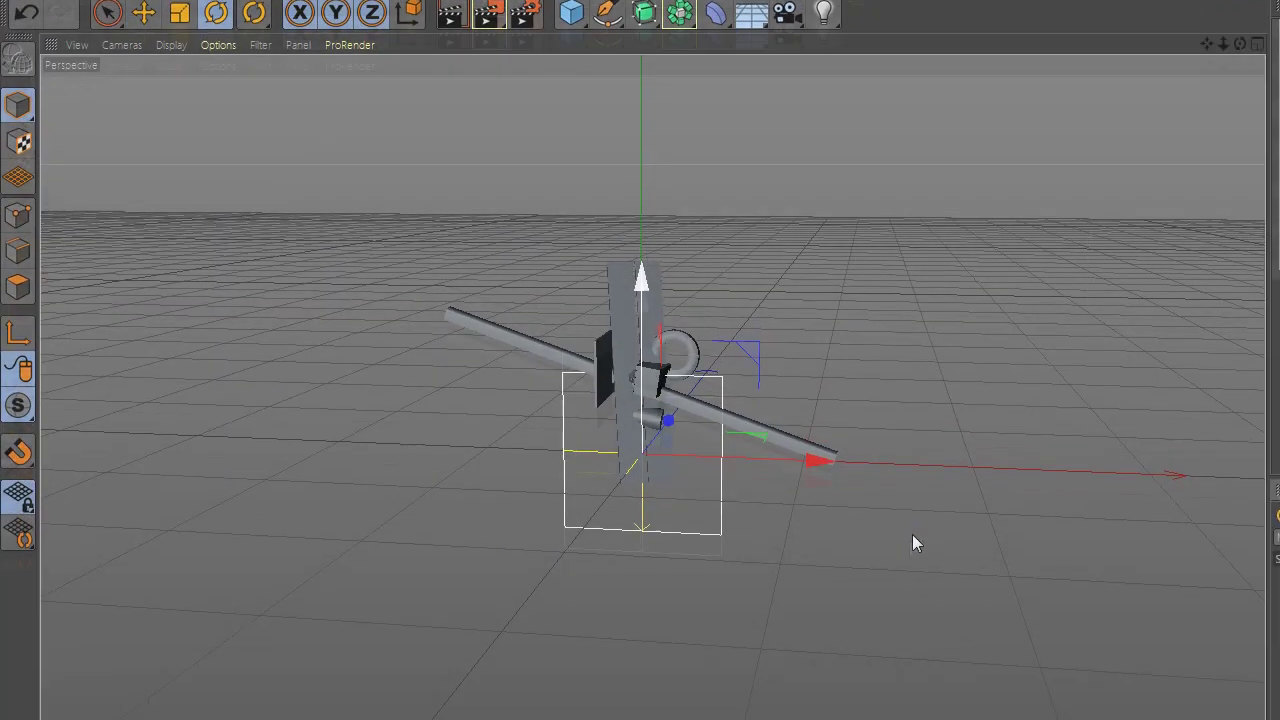
Step: Rotate the Deflector to lie flat and switch the viewport to shaded display
{"action": "key", "text": "r"}
{"action": "left_click_drag", "start_coordinate": [700, 486], "coordinate": [651, 425], "text": "alt"}
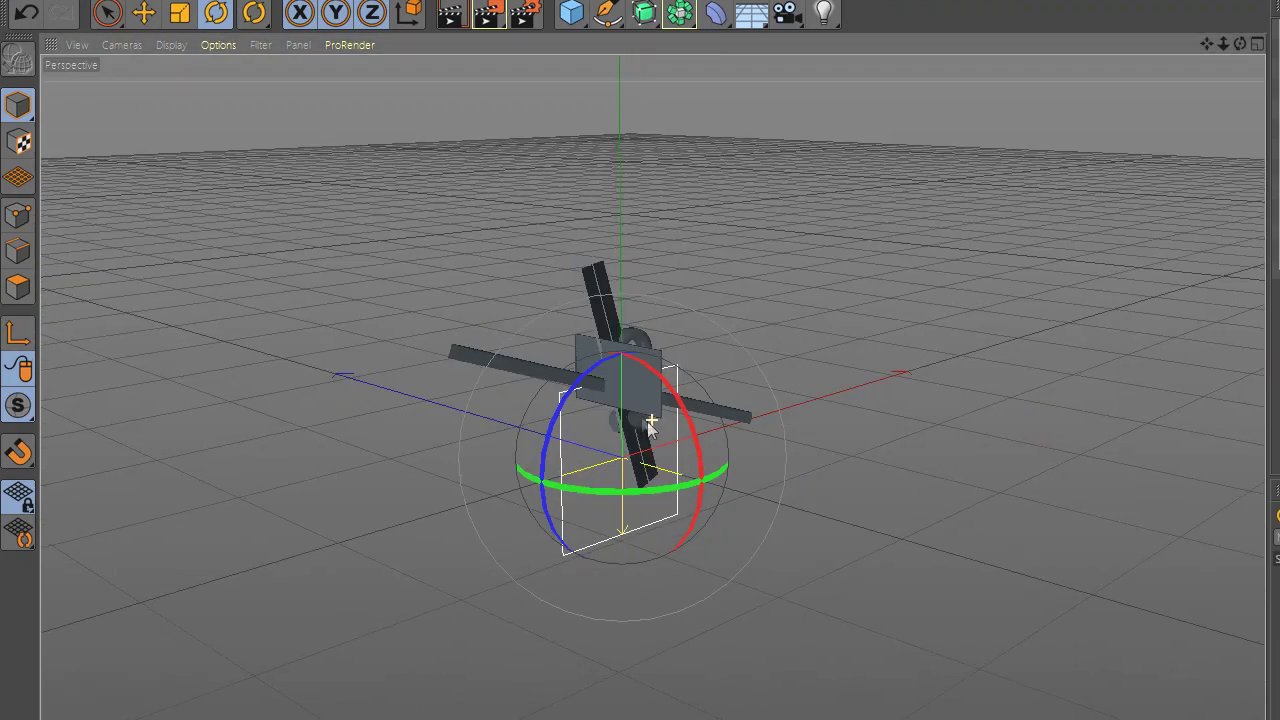
{"action": "left_click_drag", "start_coordinate": [700, 449], "coordinate": [755, 526]}
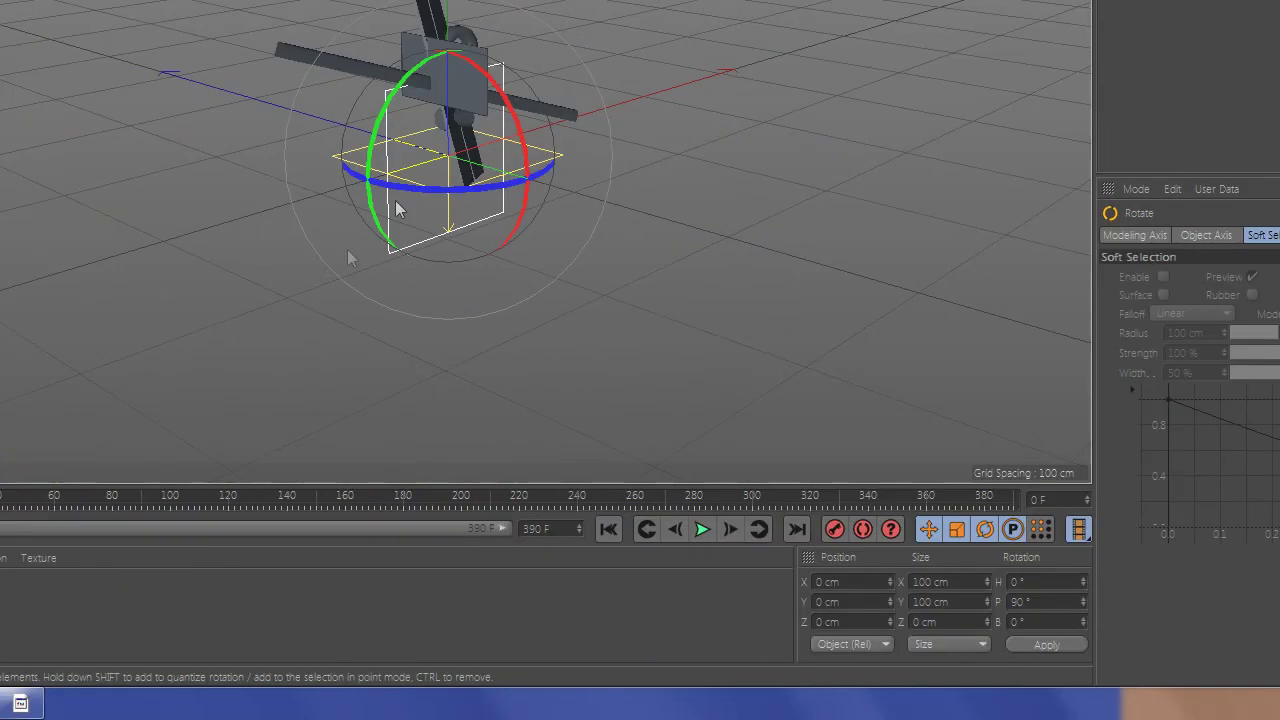
{"action": "key", "text": "e"}
{"action": "mouse_move", "coordinate": [700, 500]}
{"action": "left_mouse_down", "text": "alt"}
{"action": "mouse_move", "coordinate": [735, 527]}
{"action": "mouse_move", "coordinate": [908, 547]}
{"action": "left_mouse_up", "text": "alt"}
{"action": "key", "text": "n"}
{"action": "key", "text": "a"}
Step: Scale the Deflector up to about 364% into a wide floor plane
{"action": "key", "text": "t"}
{"action": "left_click_drag", "start_coordinate": [558, 507], "coordinate": [960, 378]}
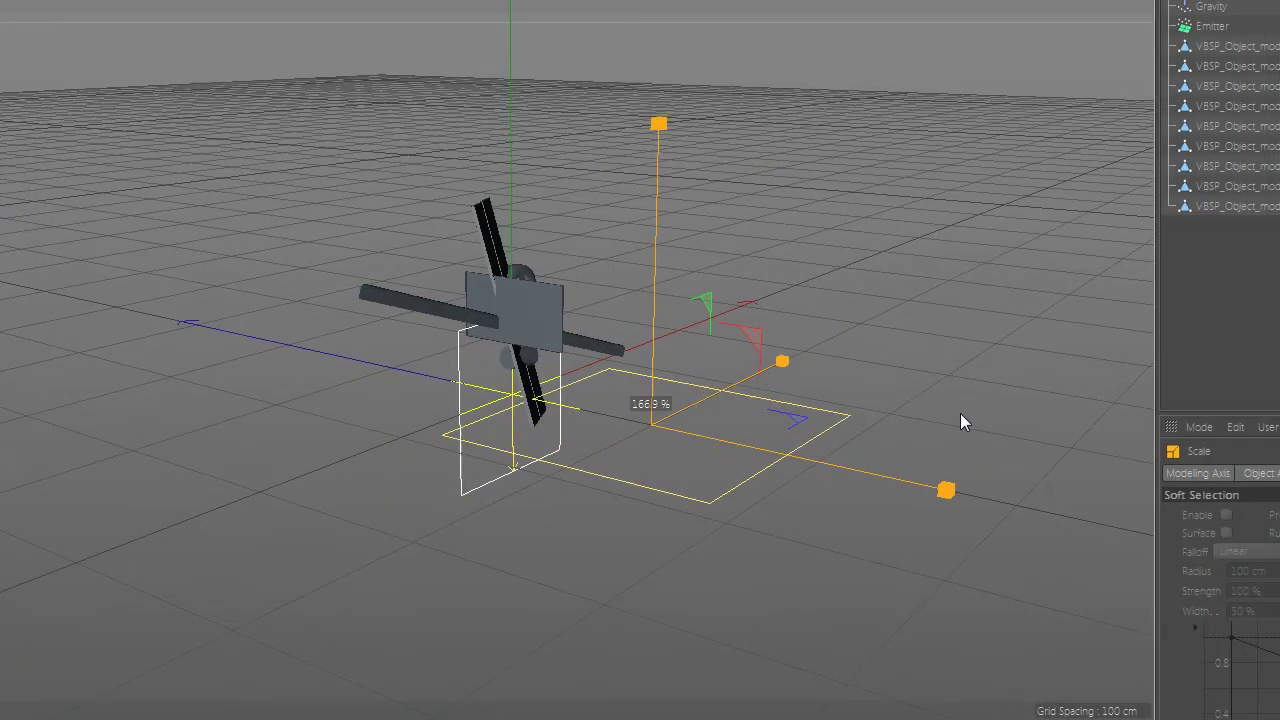
{"action": "left_click_drag", "start_coordinate": [891, 527], "coordinate": [925, 560]}
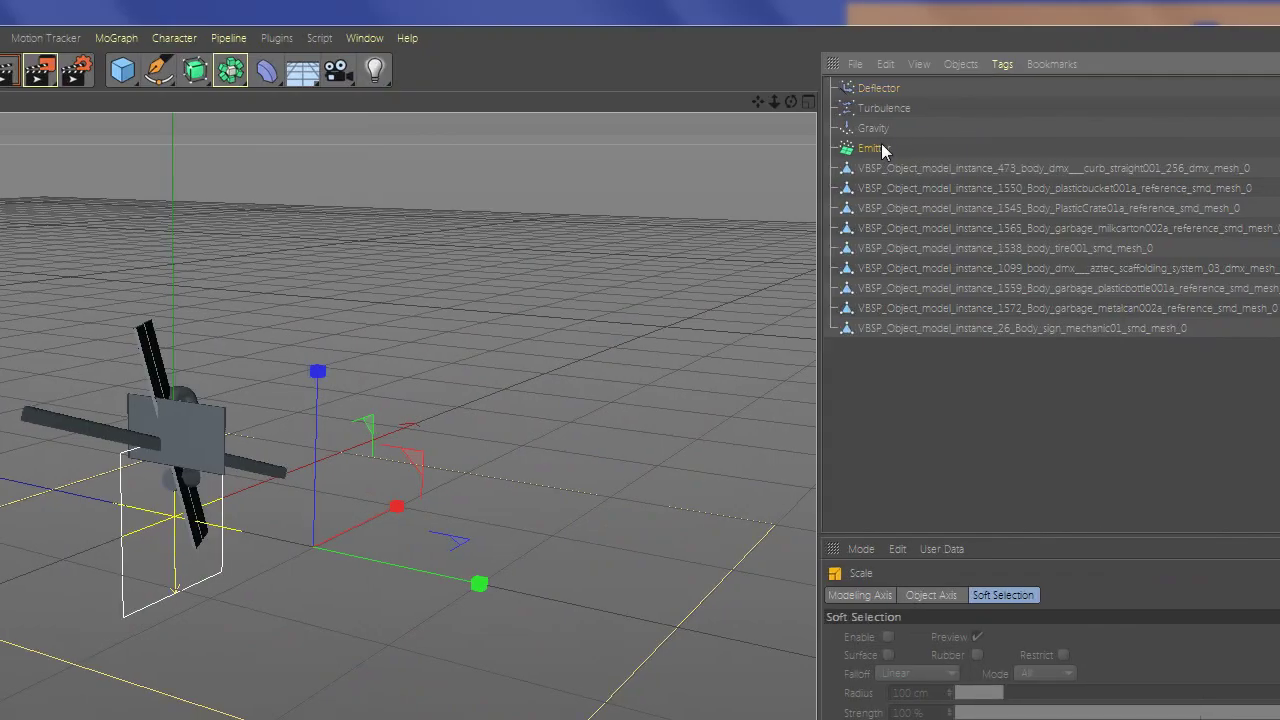
{"action": "left_click", "coordinate": [884, 150]}
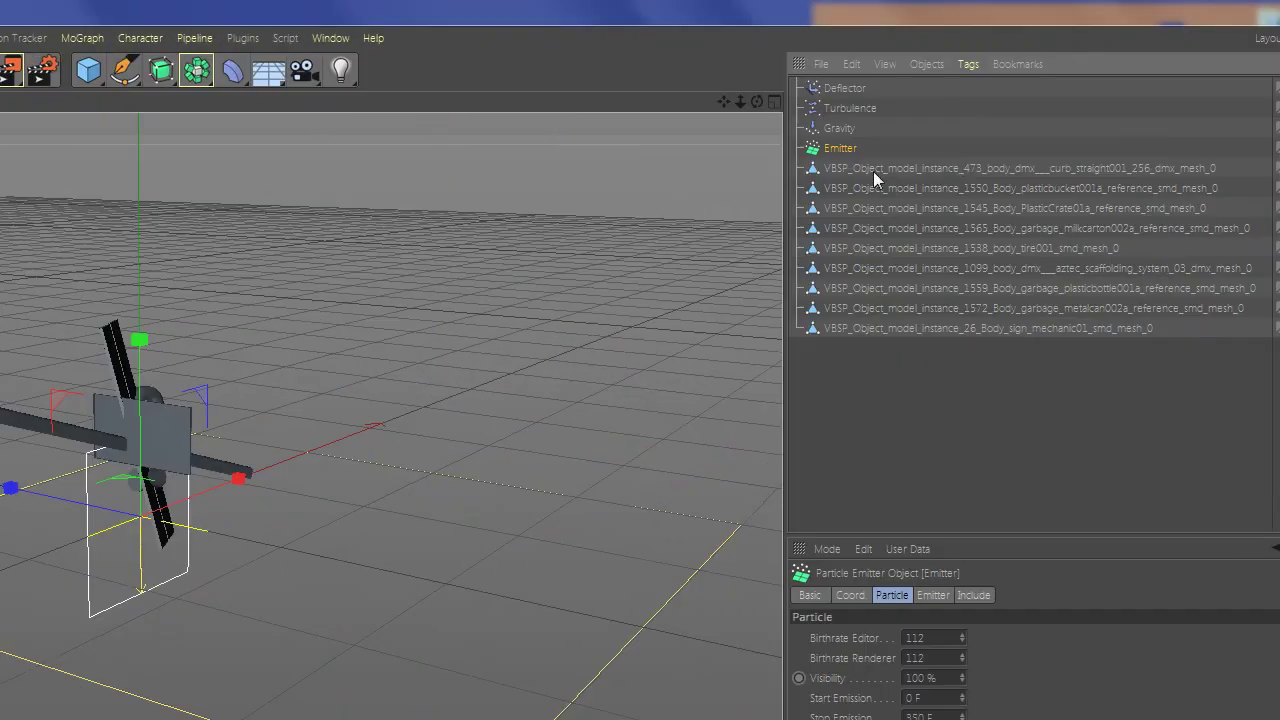
Step: Parent all nine debris models under the Emitter
{"action": "left_click", "coordinate": [873, 171]}
{"action": "left_click", "coordinate": [865, 330], "text": "shift"}
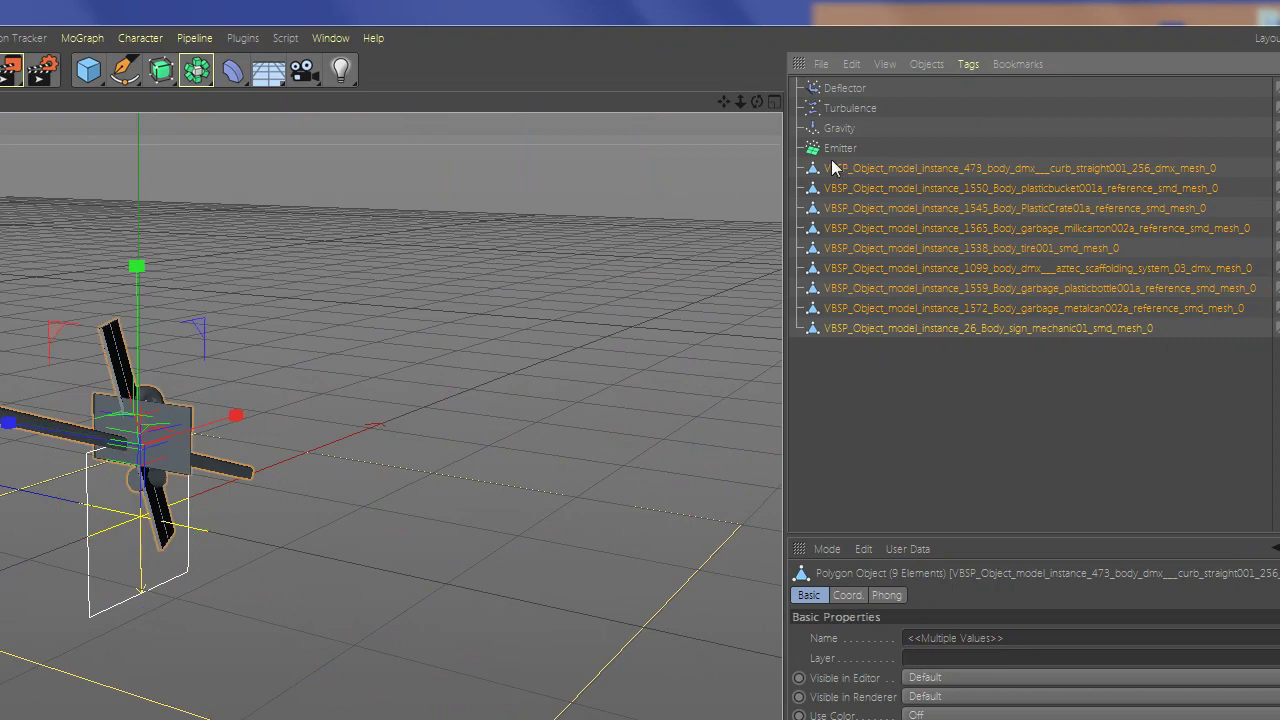
{"action": "left_click_drag", "start_coordinate": [835, 168], "coordinate": [843, 149]}
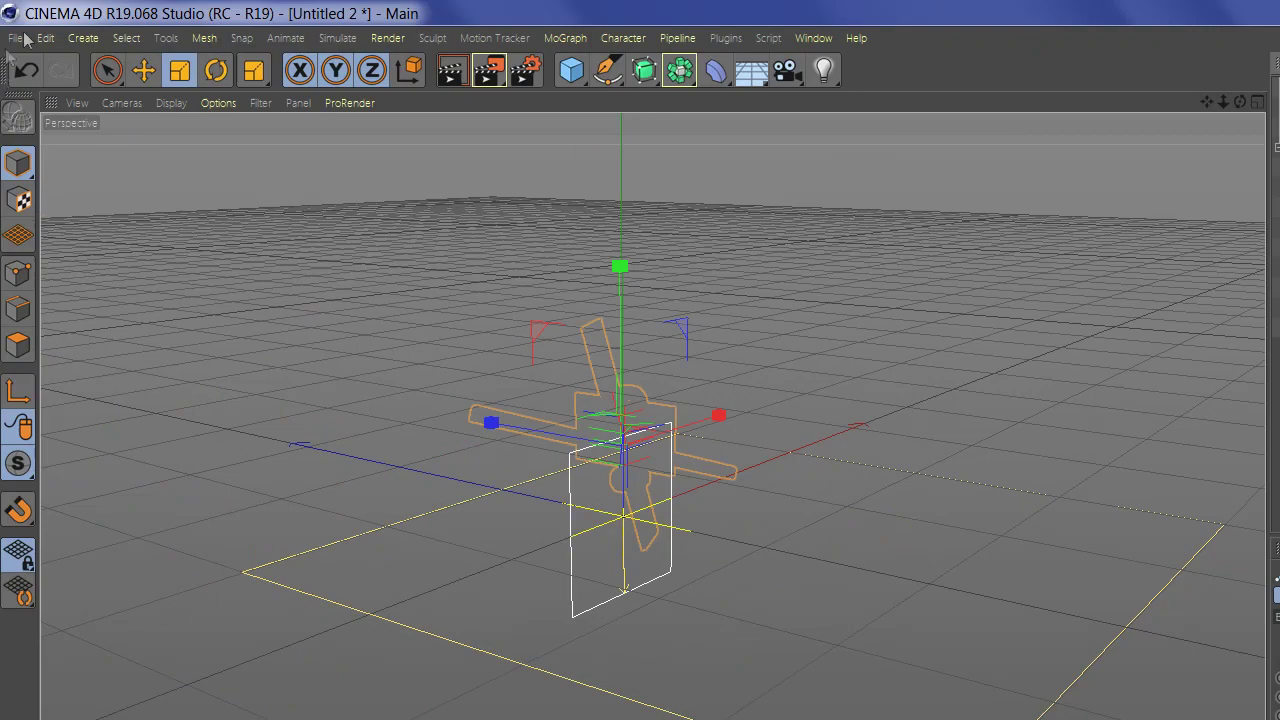
Step: Raise the Emitter along Y to about 58 cm above the floor
{"action": "left_click", "coordinate": [143, 70]}
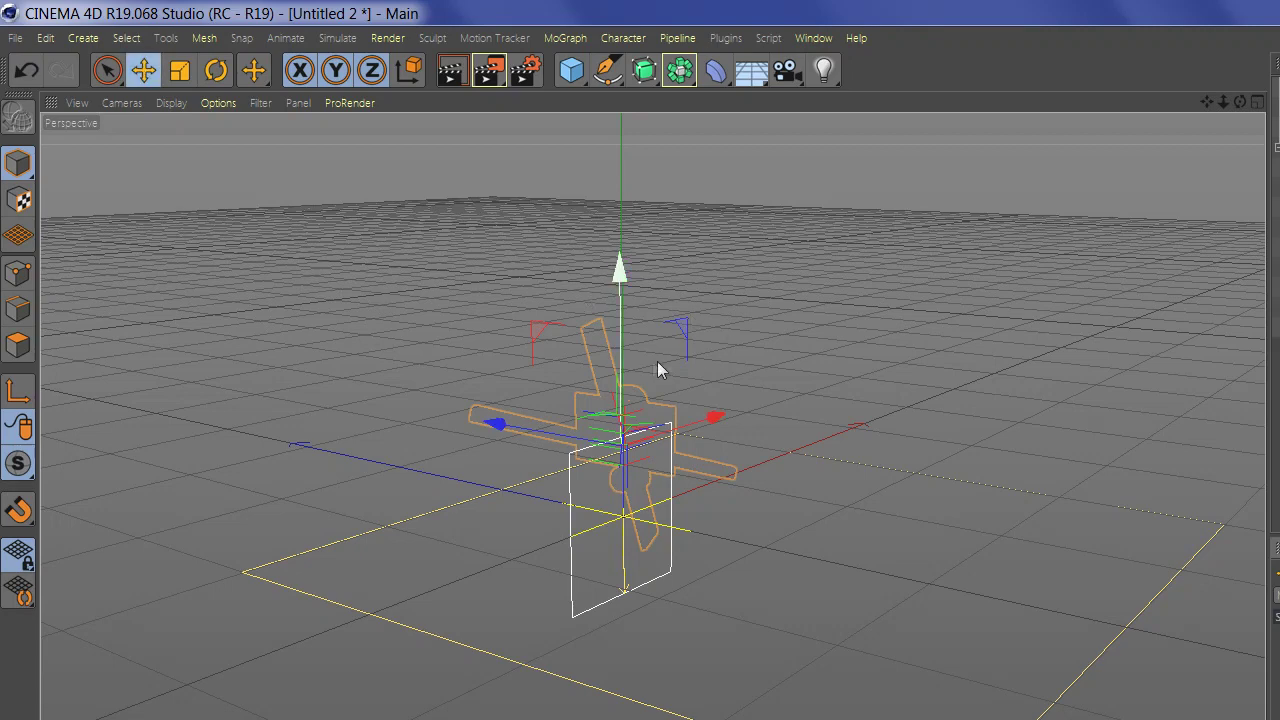
{"action": "left_click_drag", "start_coordinate": [620, 361], "coordinate": [622, 264]}
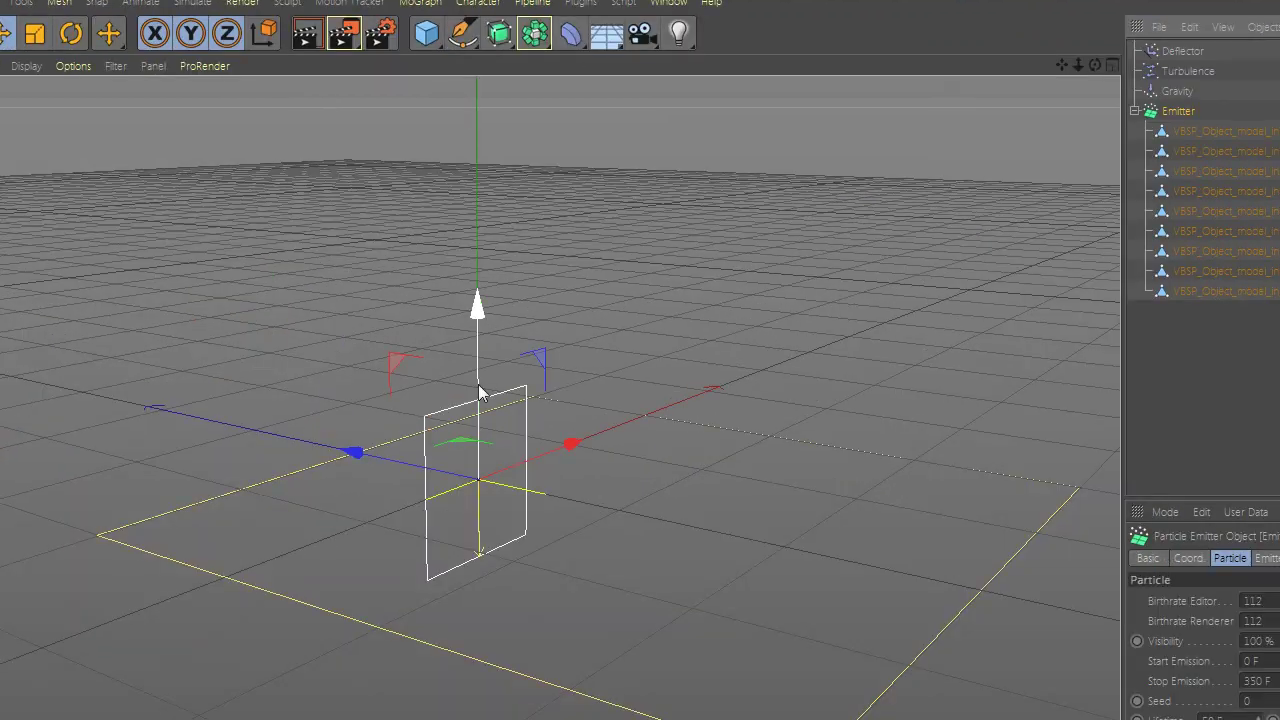
{"action": "left_click_drag", "start_coordinate": [480, 385], "coordinate": [463, 260]}
{"action": "left_click_drag", "start_coordinate": [503, 471], "coordinate": [413, 449], "text": "alt"}
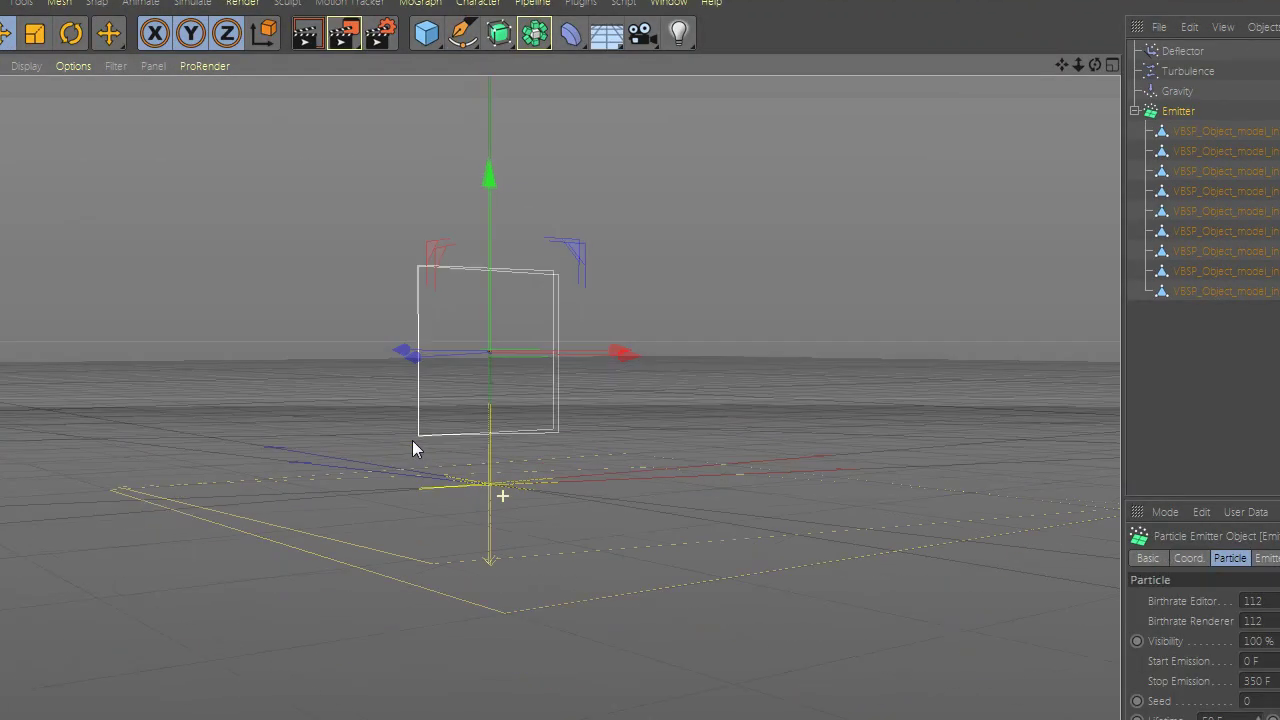
{"action": "left_click_drag", "start_coordinate": [491, 251], "coordinate": [514, 457]}
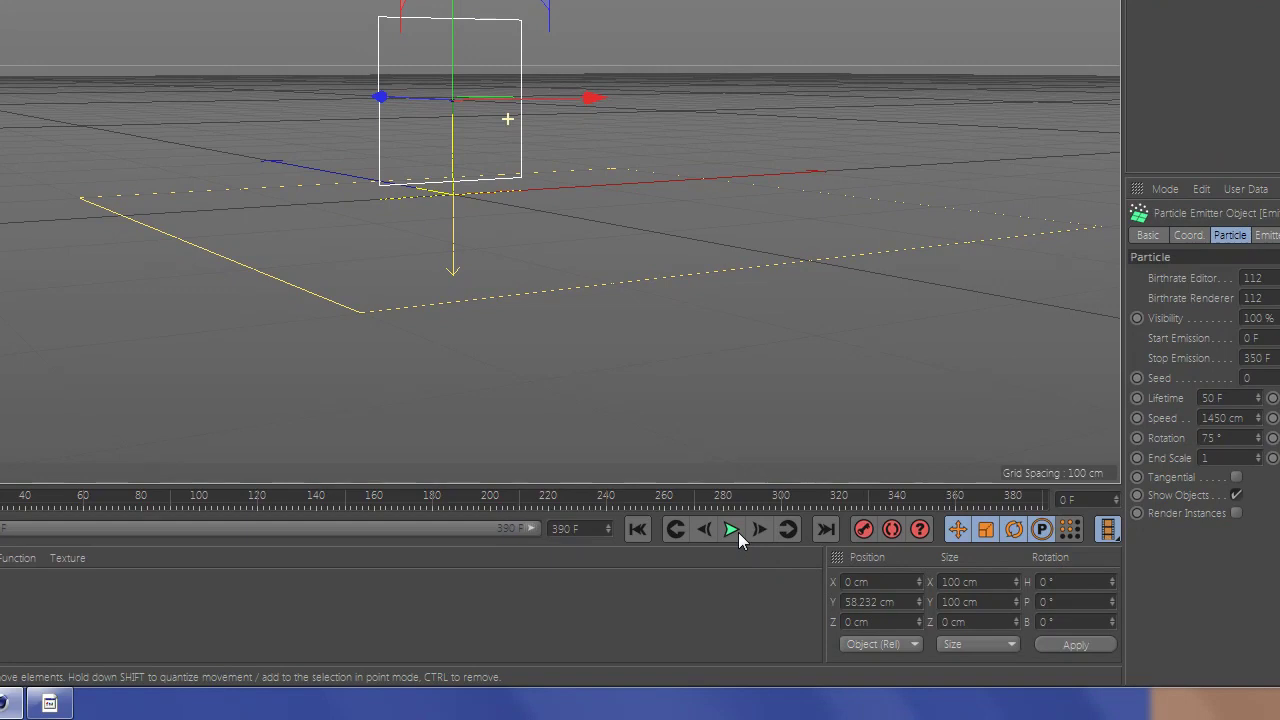
Step: Replay the simulation from frame 0, pause at frame 20, and orbit to inspect the scattering debris
{"action": "left_click", "coordinate": [733, 530]}
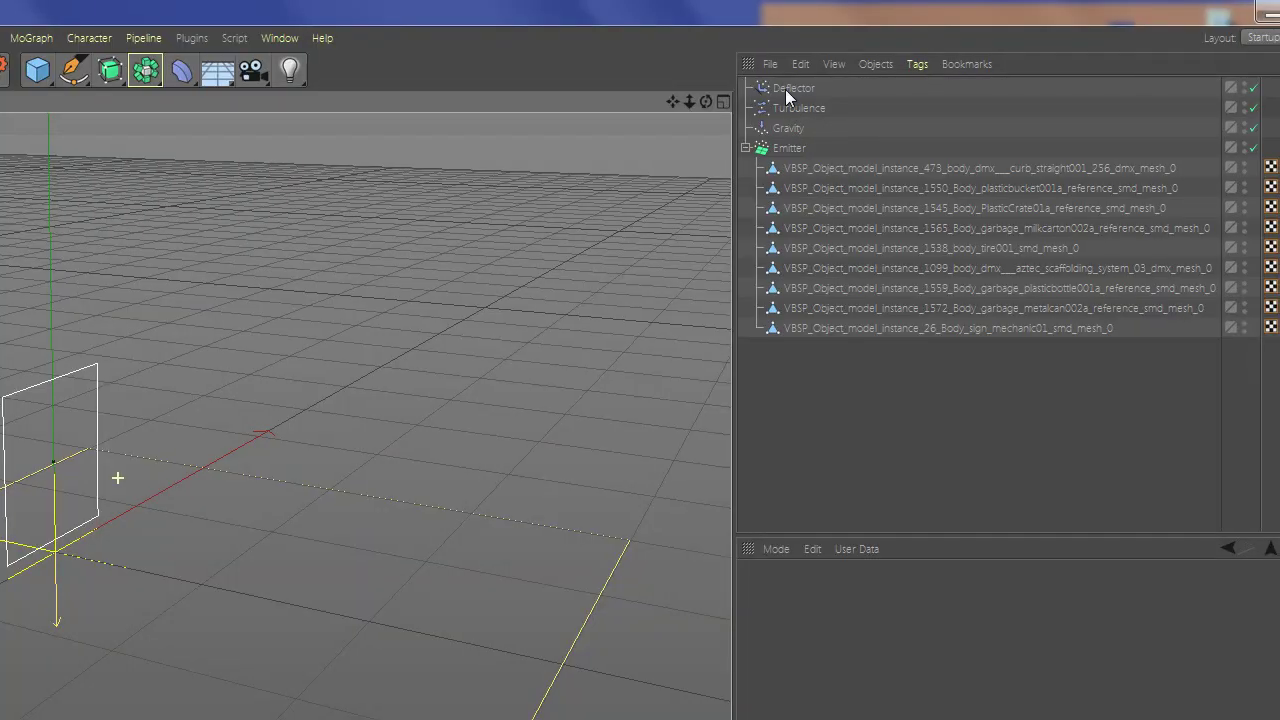
{"action": "left_click", "coordinate": [790, 88]}
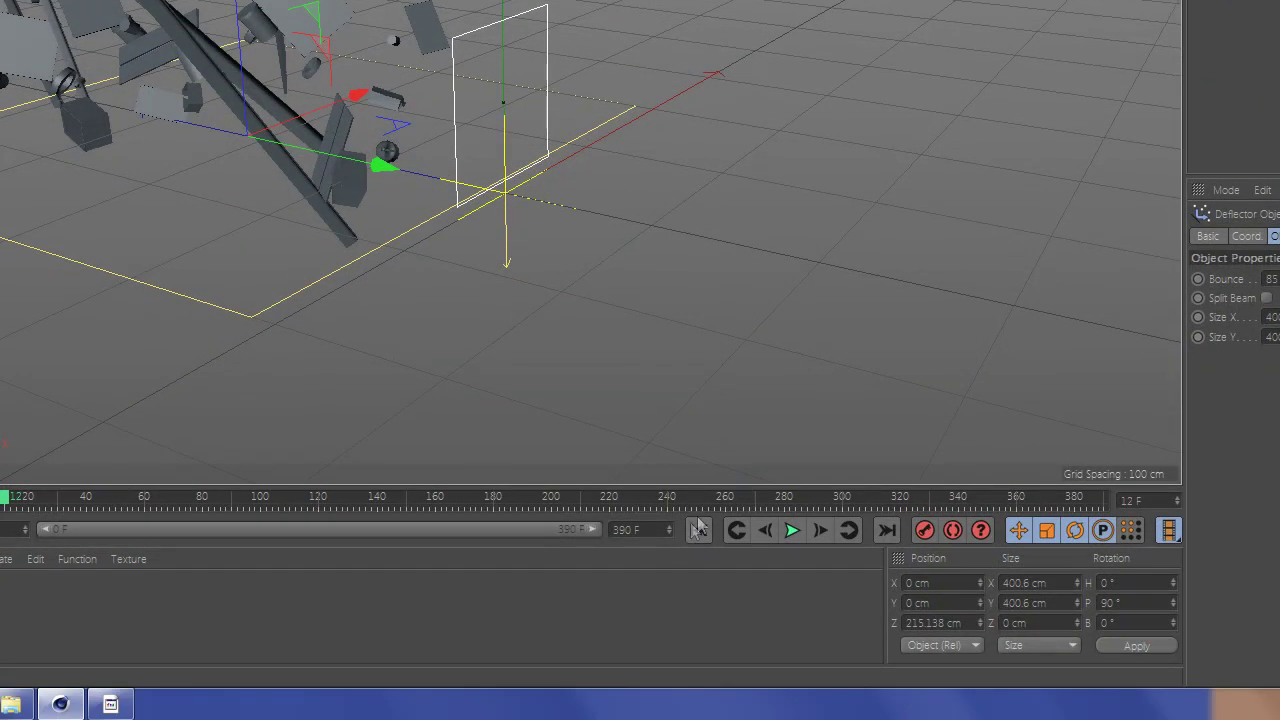
{"action": "left_click", "coordinate": [698, 580]}
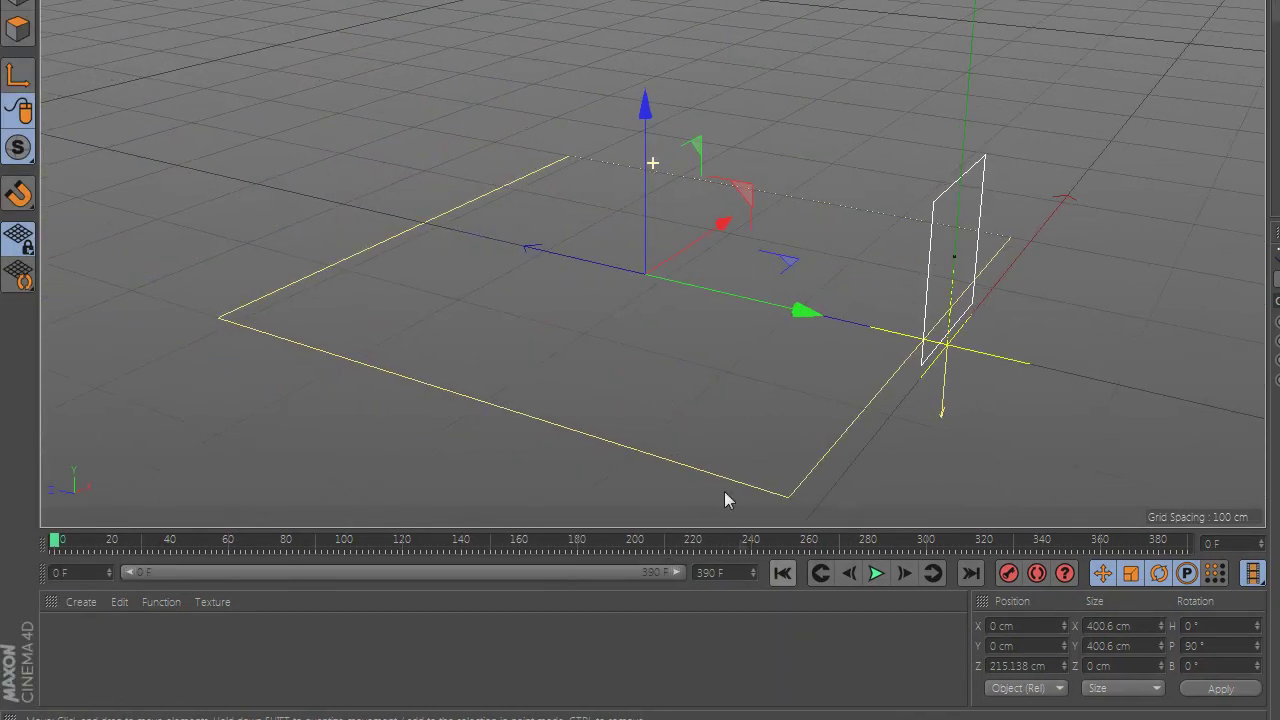
{"action": "left_click", "coordinate": [876, 530]}
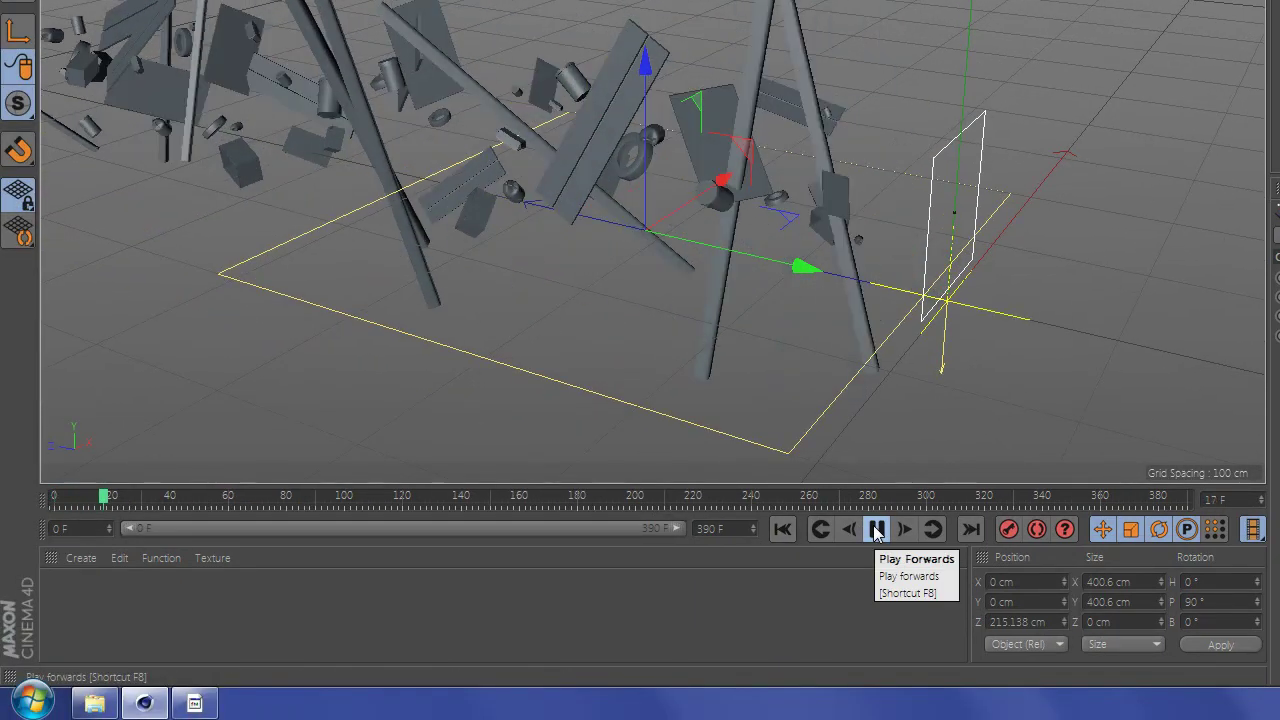
{"action": "left_click", "coordinate": [876, 530]}
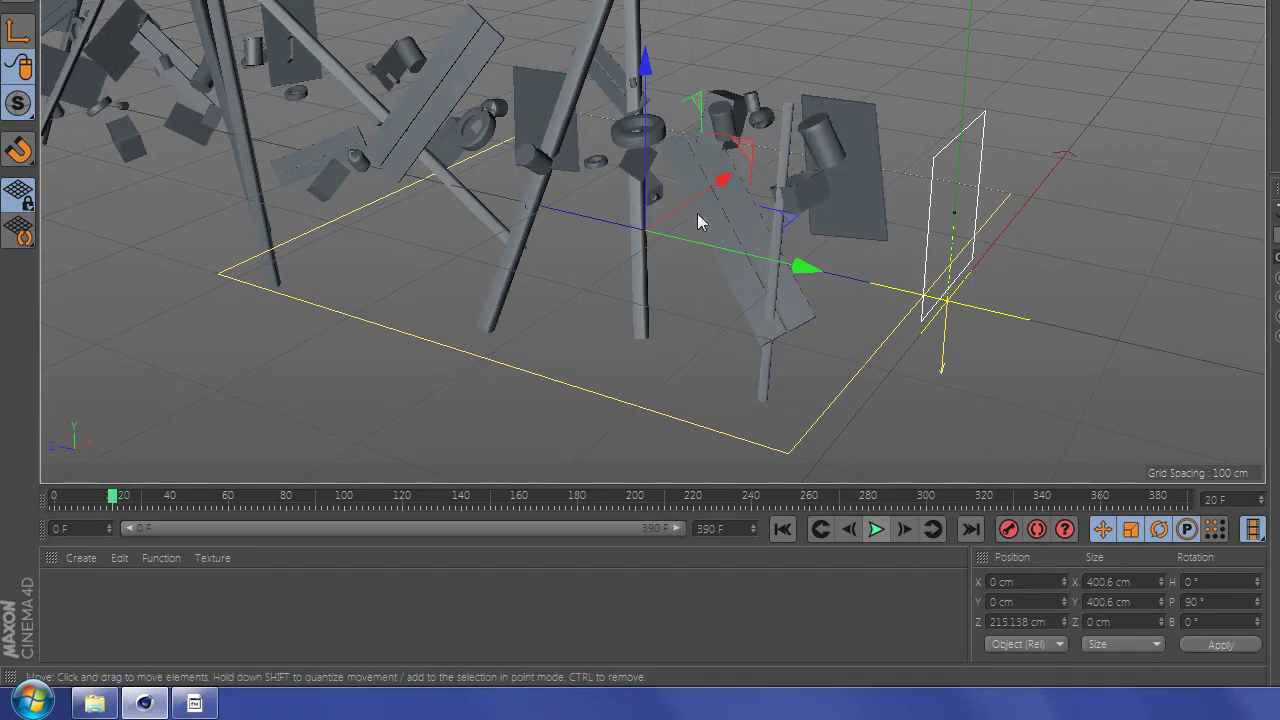
{"action": "left_click_drag", "start_coordinate": [697, 213], "coordinate": [702, 196], "text": "alt"}
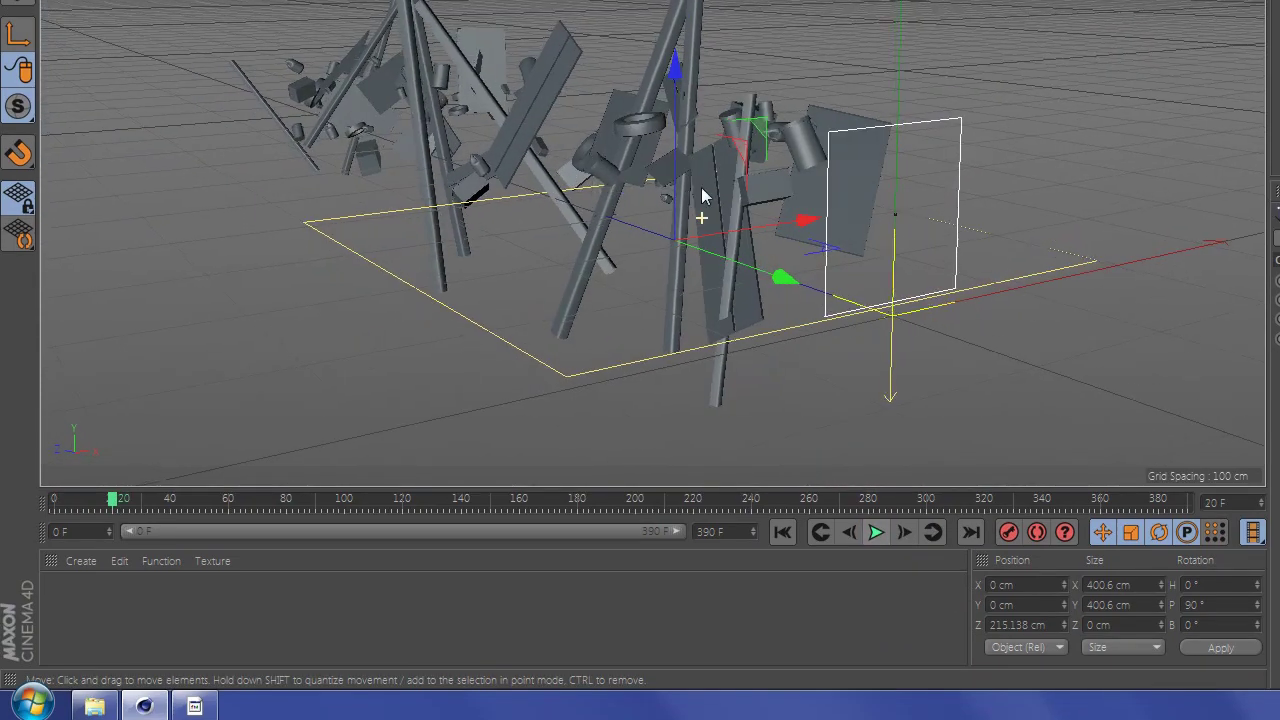
{"action": "left_click_drag", "start_coordinate": [702, 196], "coordinate": [834, 220], "text": "alt"}
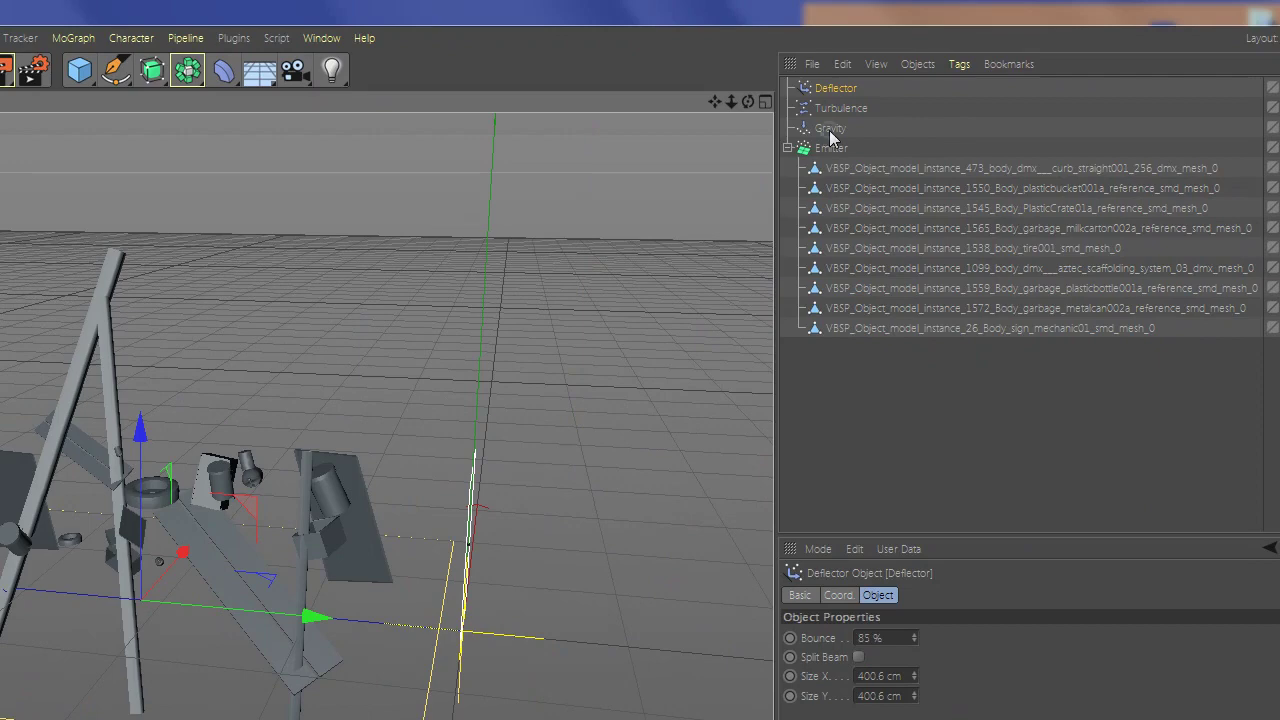
{"action": "left_click", "coordinate": [830, 130]}
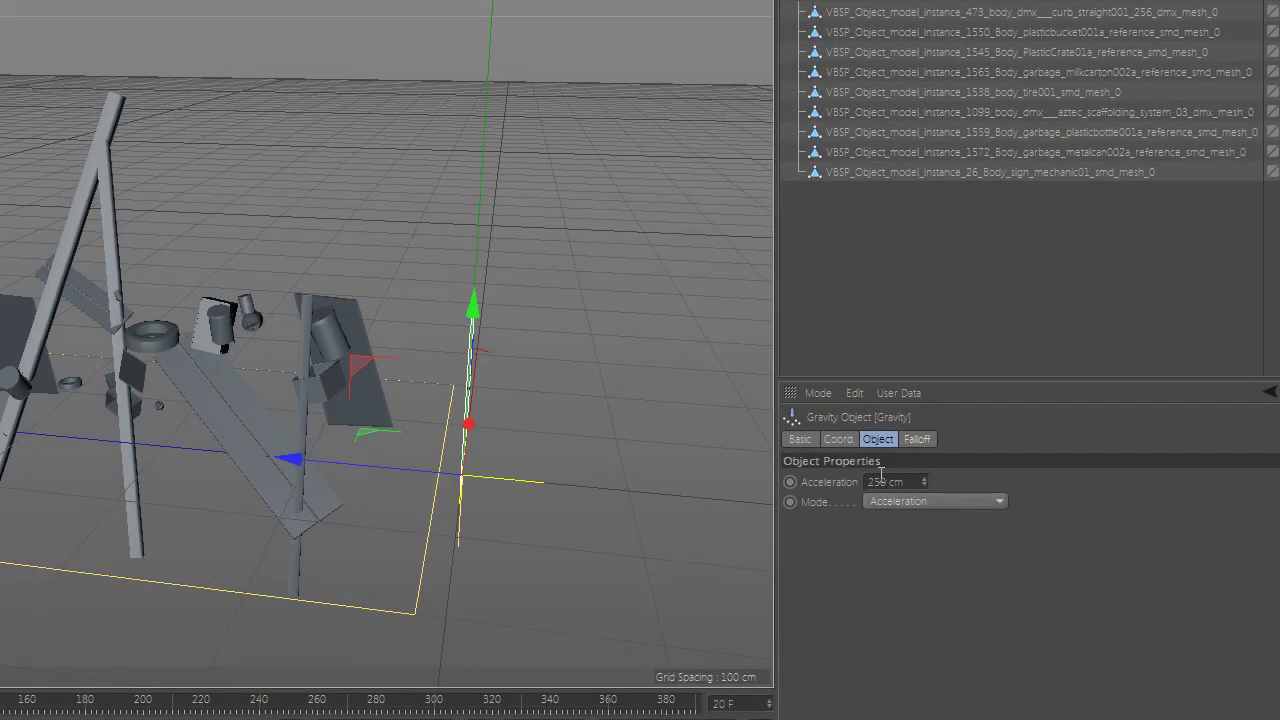
Step: Set Gravity acceleration to 1550 cm and Turbulence strength to 615 cm
{"action": "double_click", "coordinate": [880, 481]}
{"action": "type", "text": "1550"}
{"action": "key", "text": "Return"}
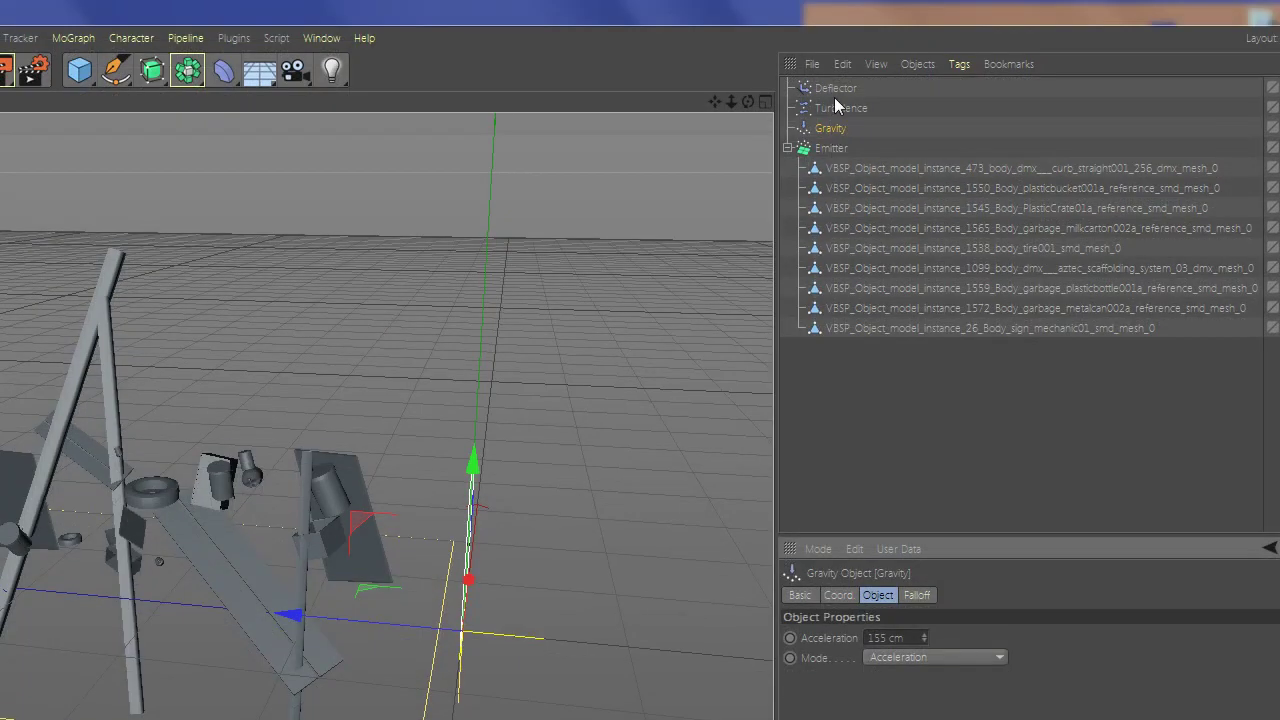
{"action": "left_click", "coordinate": [835, 108]}
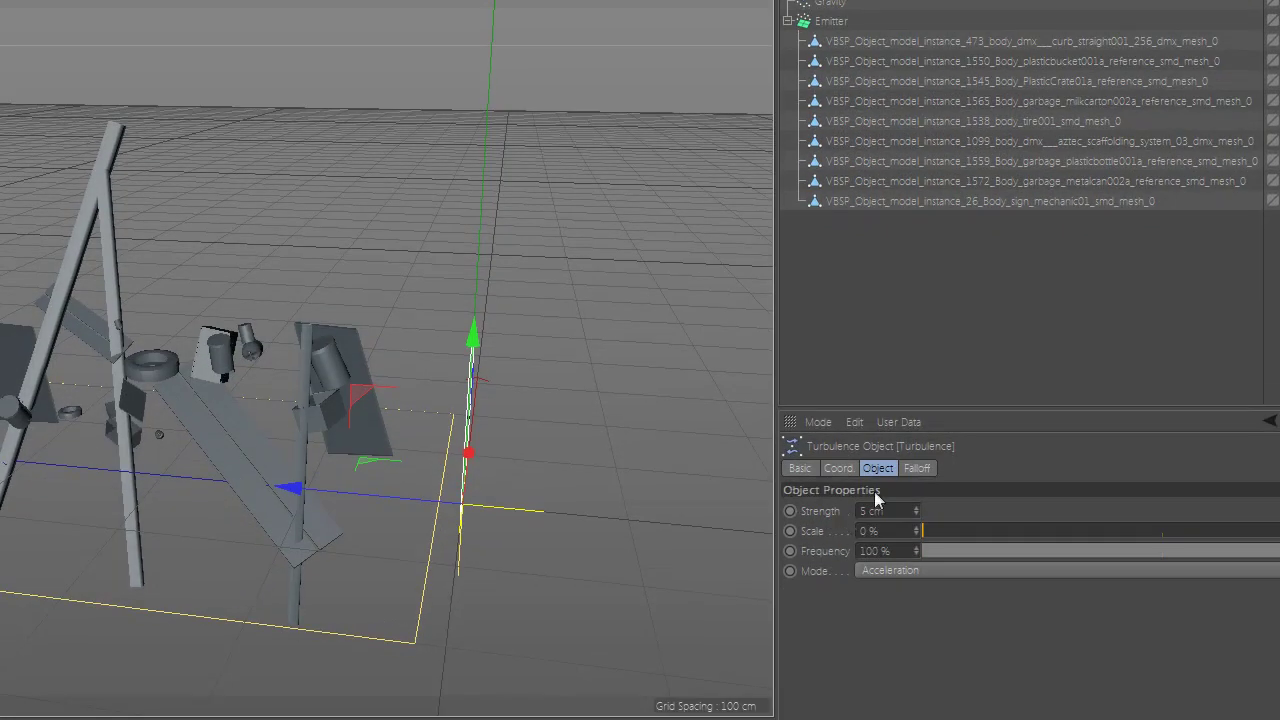
{"action": "type", "text": "61"}
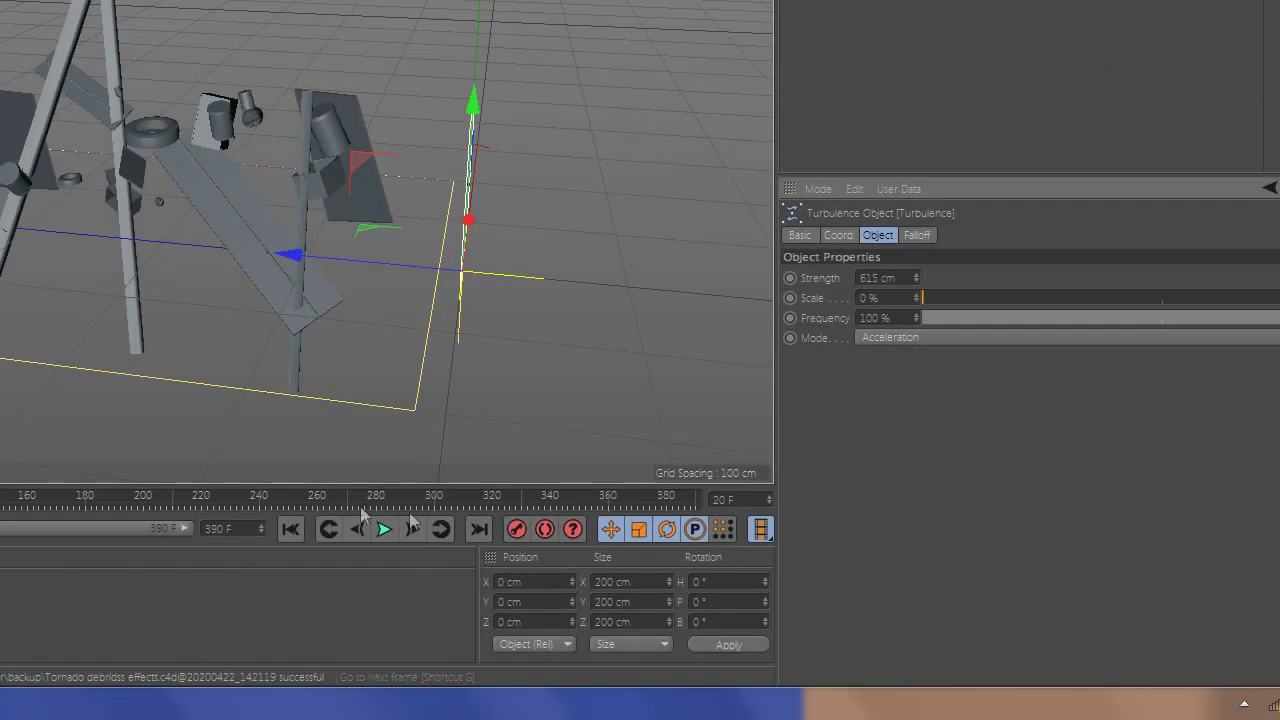
Step: Replay the simulation with the stronger forces, then stop and return to frame 0
{"action": "left_click", "coordinate": [320, 530]}
{"action": "left_click", "coordinate": [416, 532]}
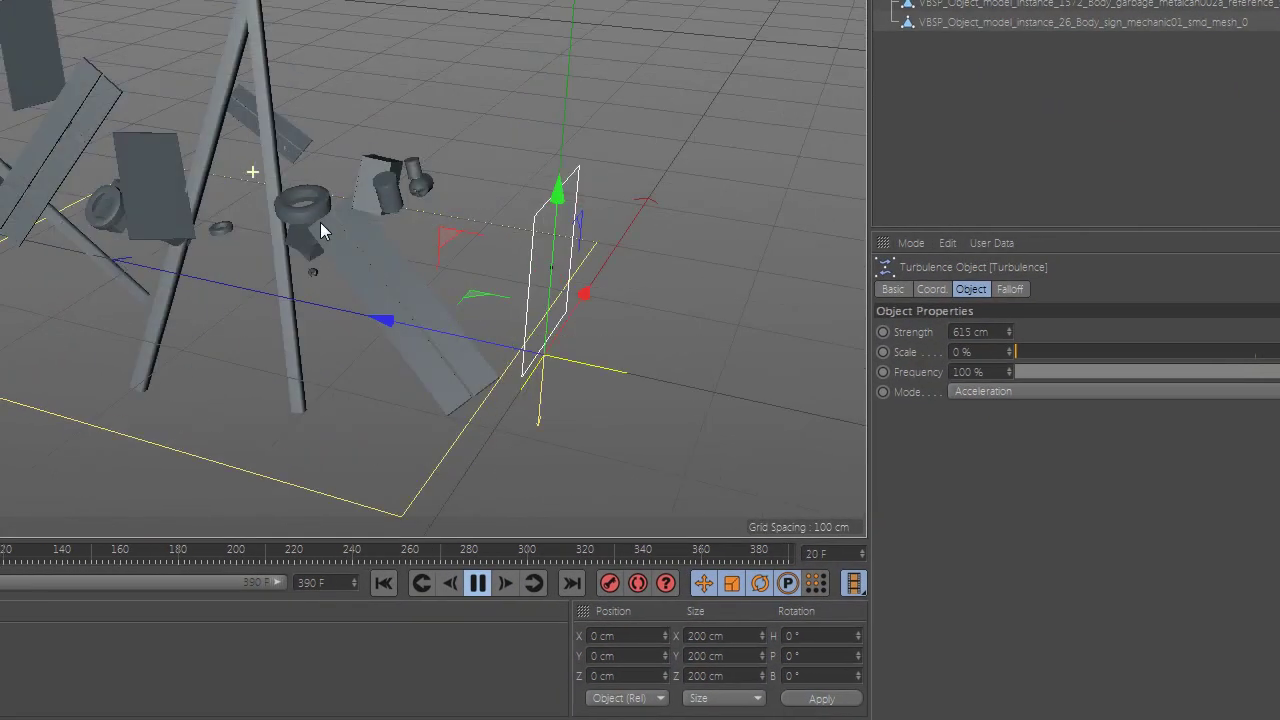
{"action": "left_click_drag", "start_coordinate": [320, 222], "coordinate": [370, 278], "text": "alt"}
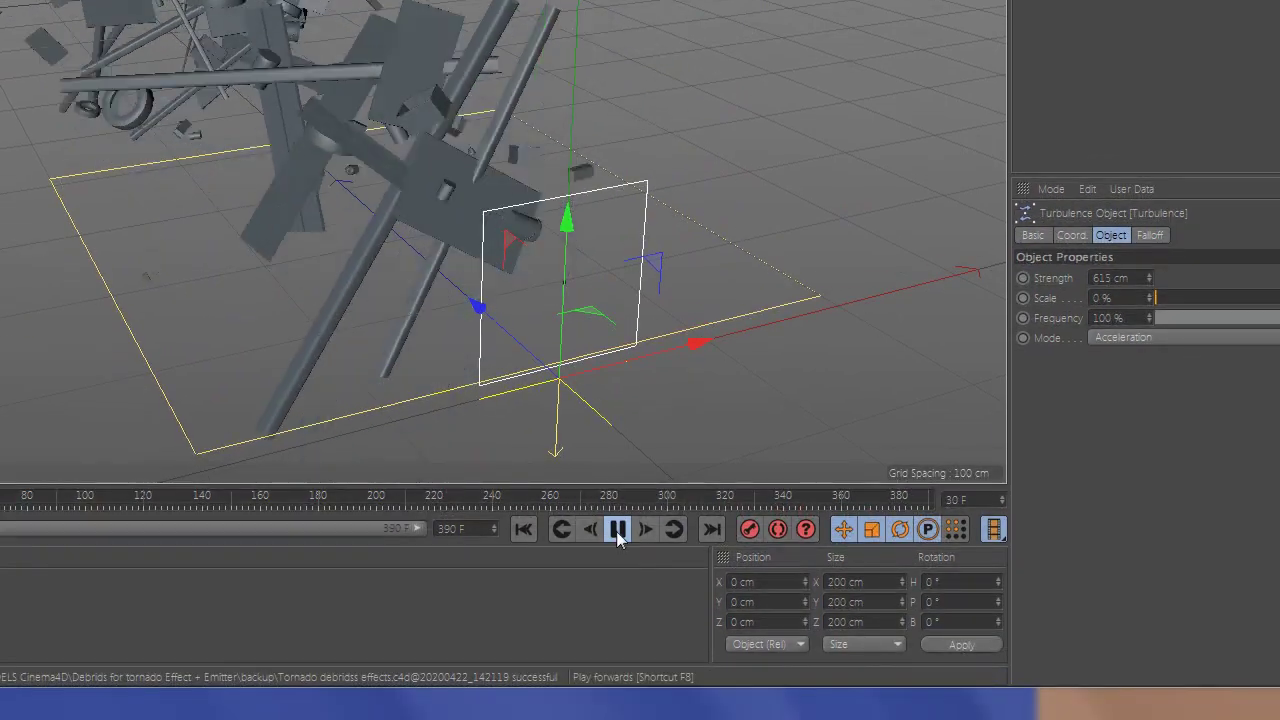
{"action": "left_click", "coordinate": [617, 530]}
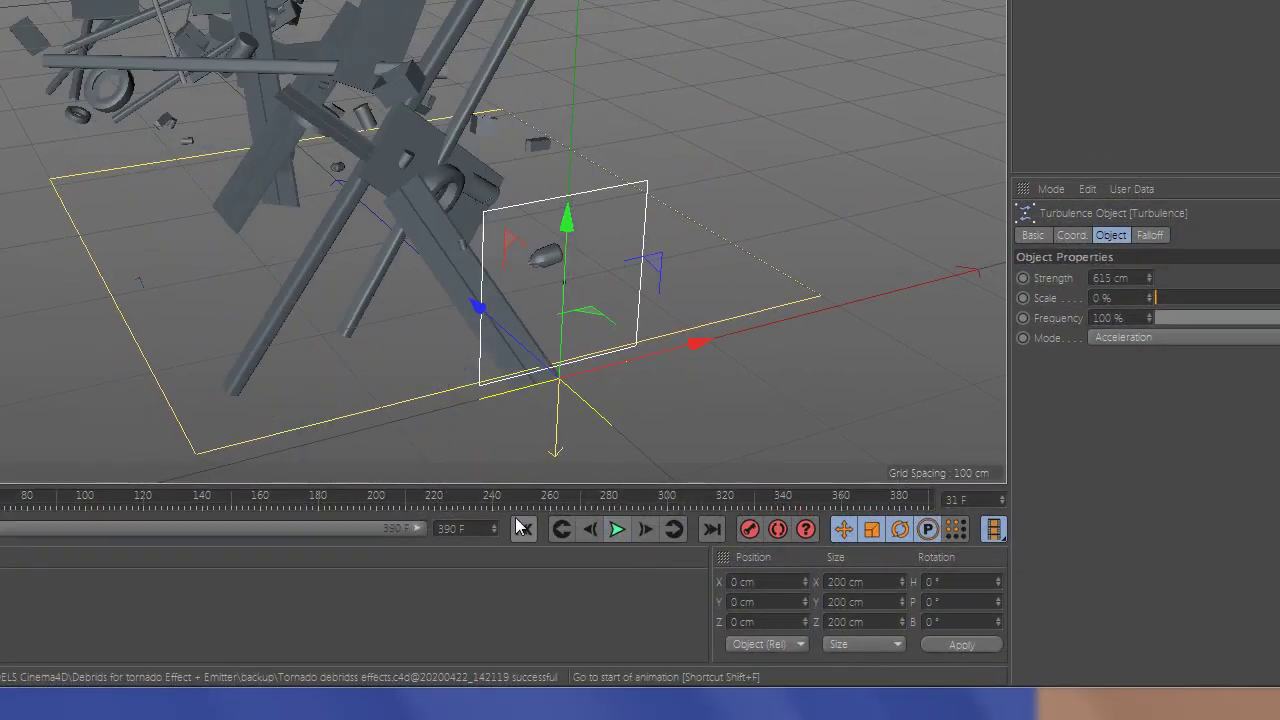
{"action": "left_click", "coordinate": [524, 530]}
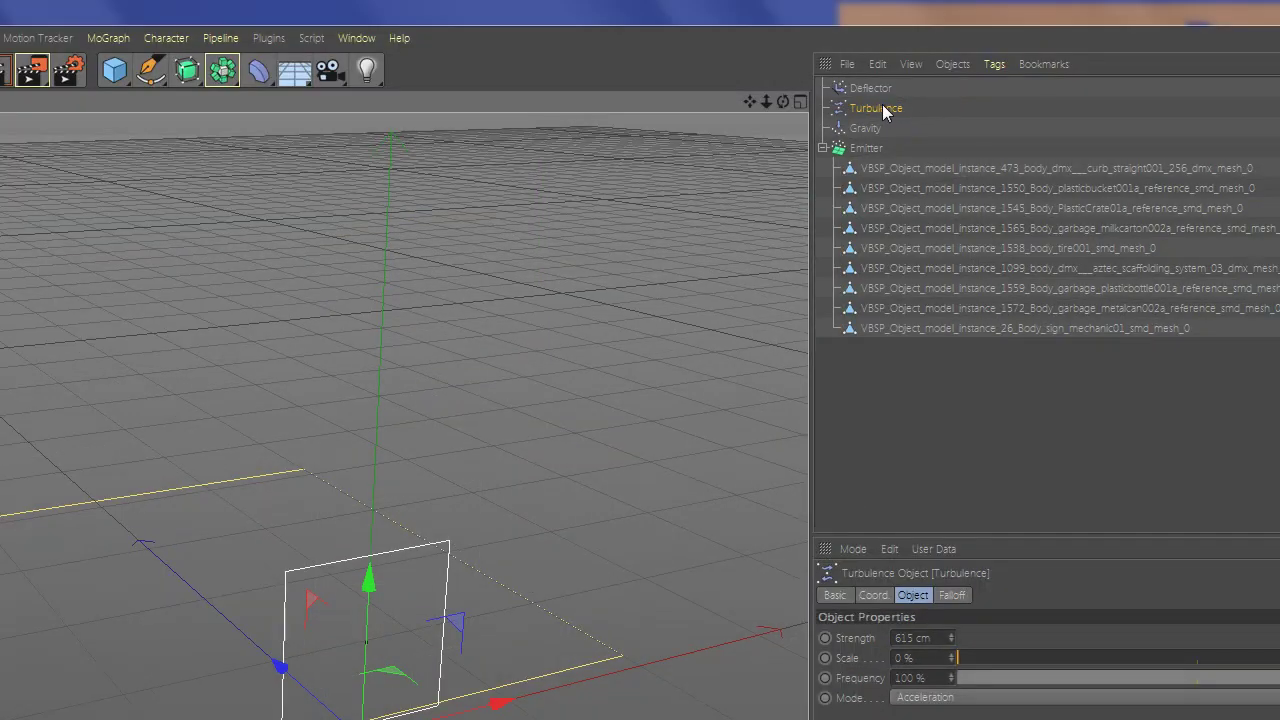
{"action": "left_click", "coordinate": [876, 146]}
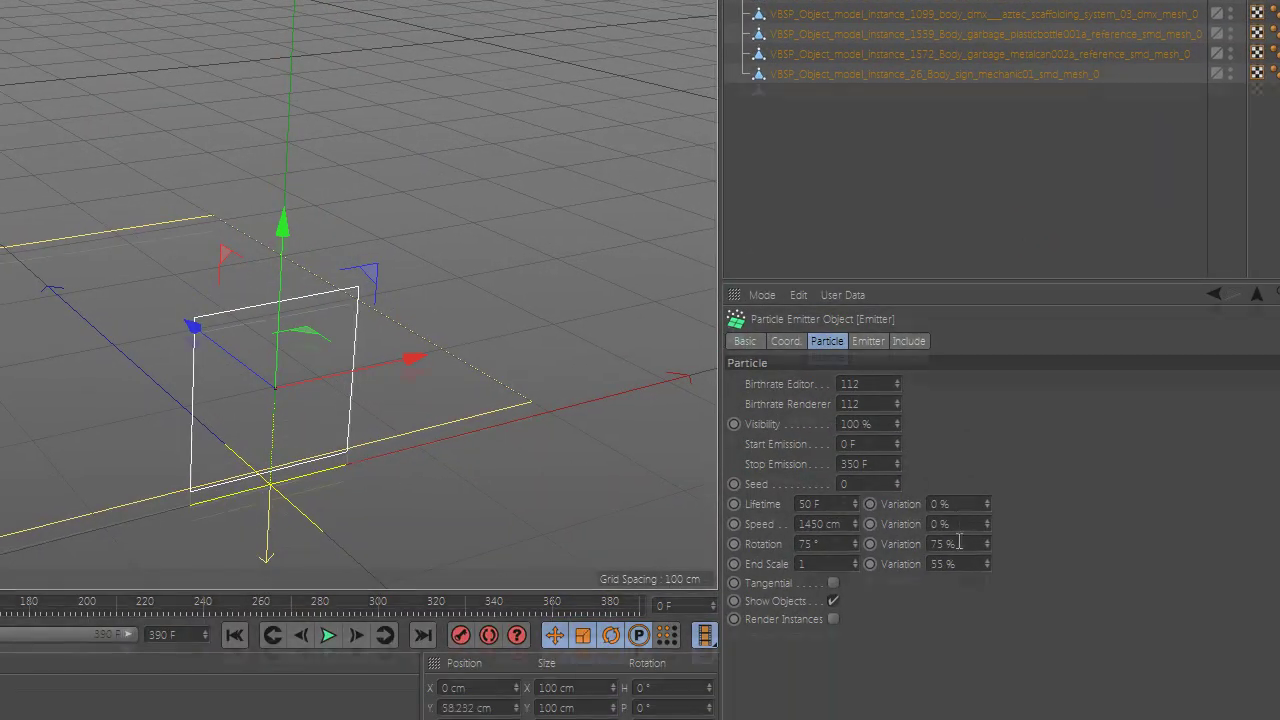
Step: Set the Emitter's End Scale Variation to 35% and shift the emitter along X
{"action": "left_click_drag", "start_coordinate": [948, 522], "coordinate": [835, 523]}
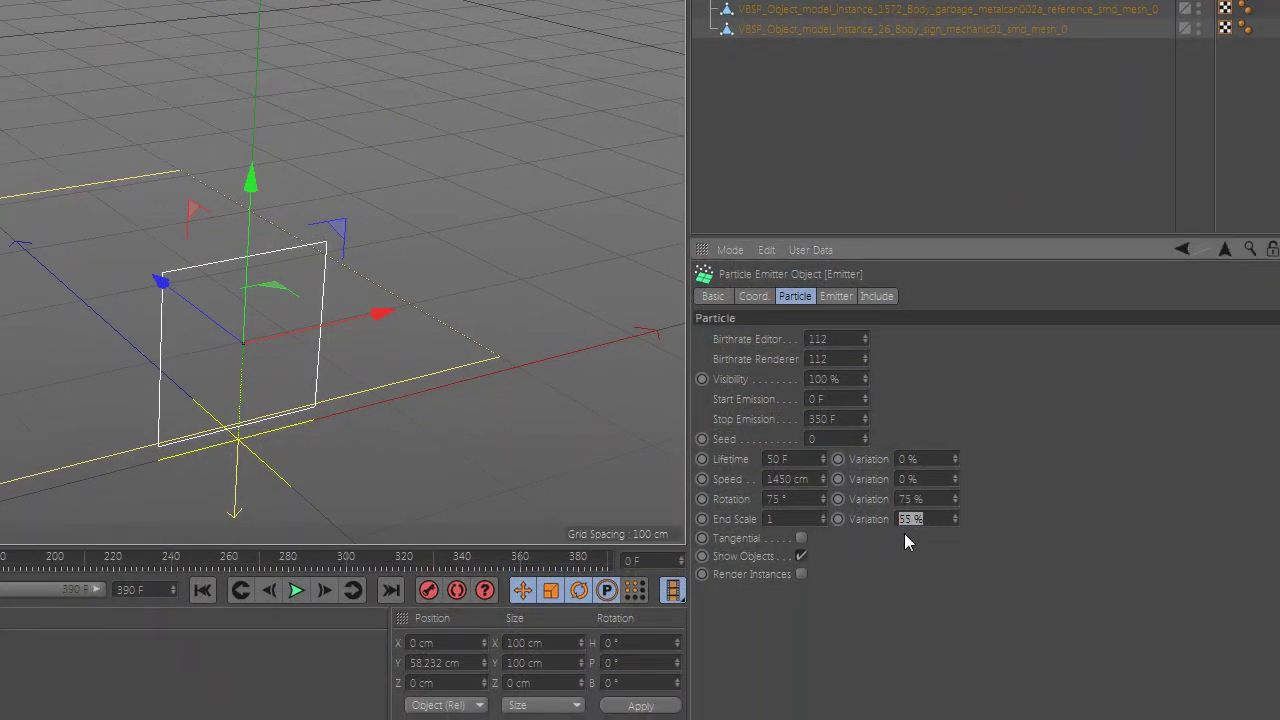
{"action": "type", "text": "85"}
{"action": "key", "text": "Return"}
{"action": "left_click_drag", "start_coordinate": [928, 477], "coordinate": [898, 514]}
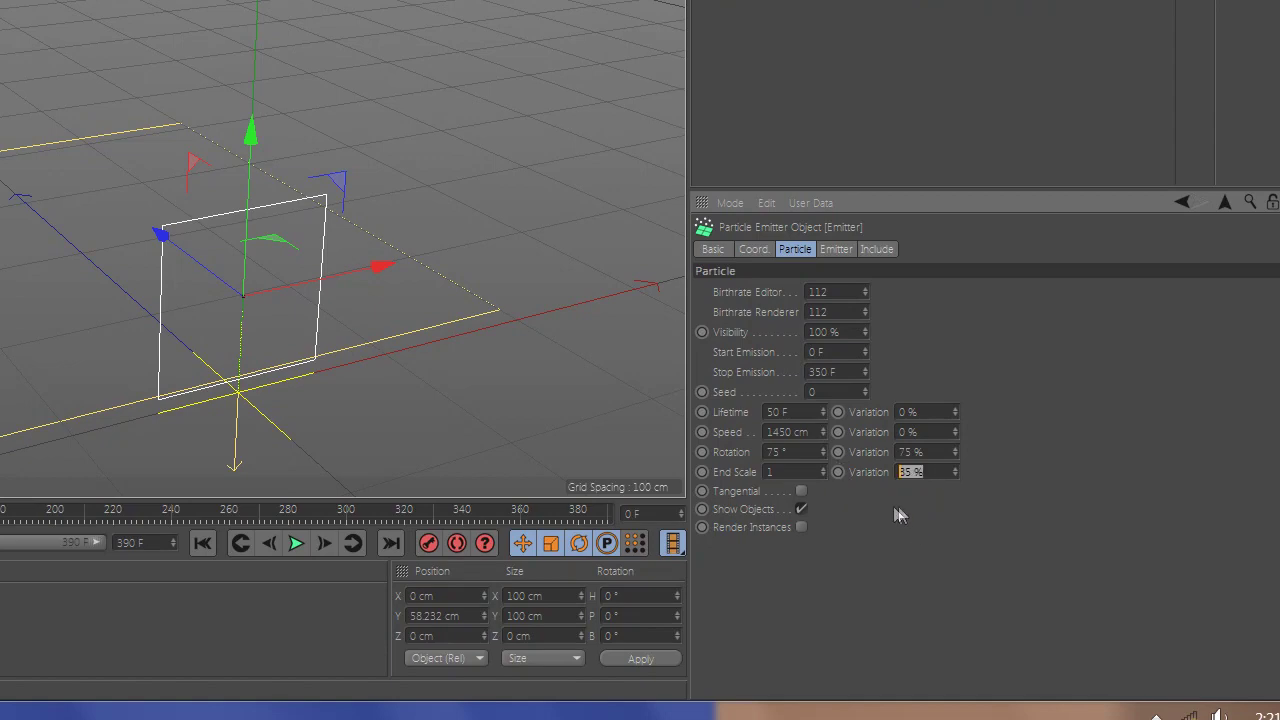
{"action": "type", "text": "35"}
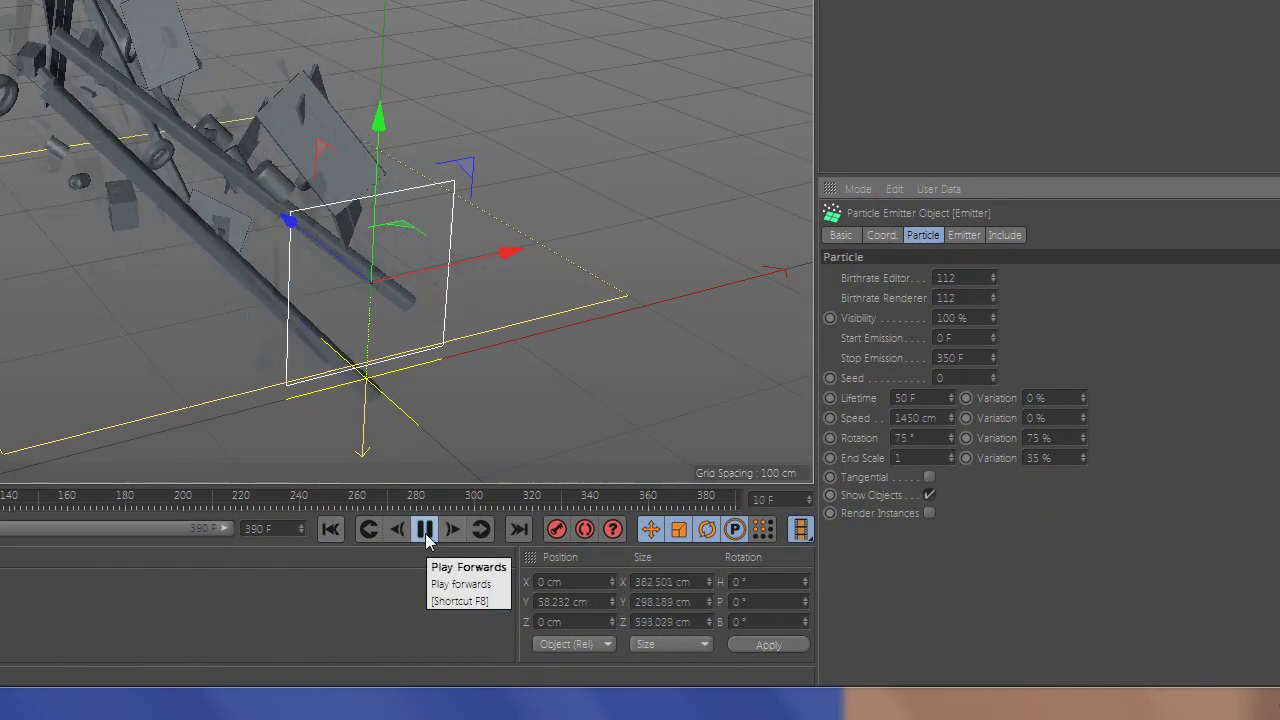
{"action": "mouse_move", "coordinate": [503, 262]}
{"action": "left_mouse_down"}
{"action": "mouse_move", "coordinate": [587, 322]}
{"action": "mouse_move", "coordinate": [830, 250]}
{"action": "left_mouse_up"}
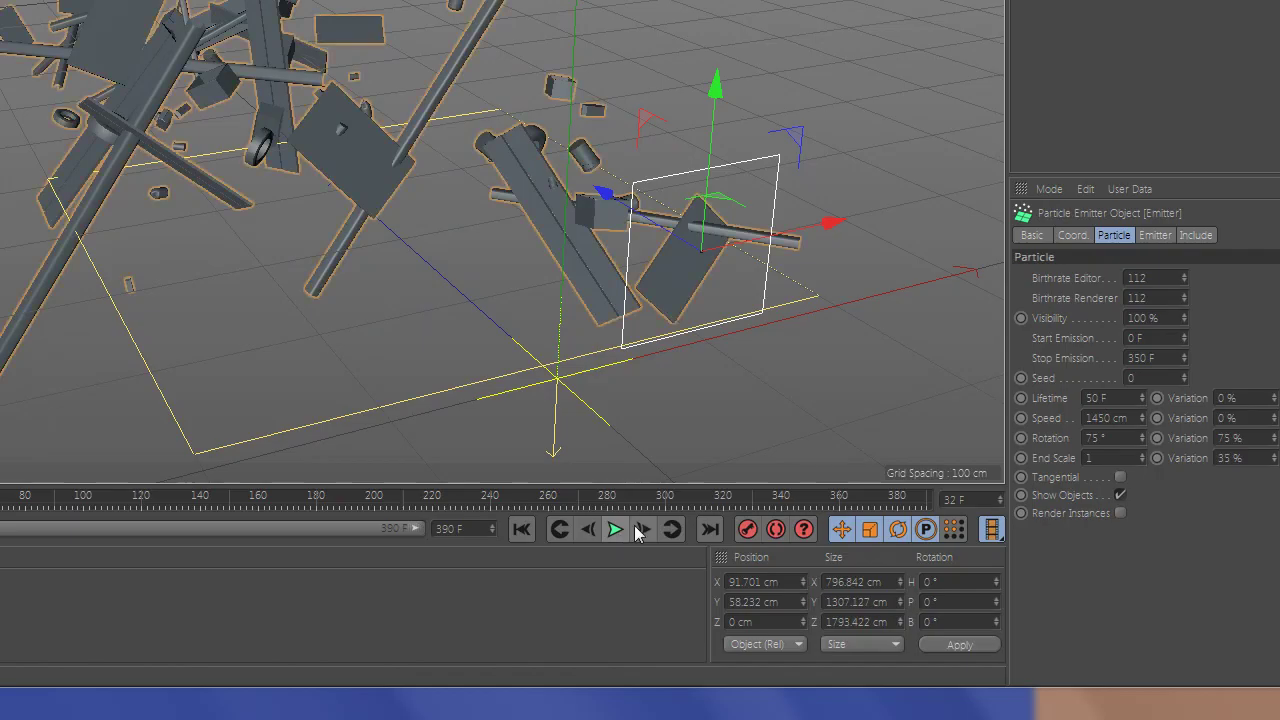
Step: Pause the test run at frame 32, inspect the scattered debris, then rewind
{"action": "left_click", "coordinate": [617, 529]}
{"action": "mouse_move", "coordinate": [697, 205]}
{"action": "left_mouse_down", "text": "alt"}
{"action": "mouse_move", "coordinate": [863, 194]}
{"action": "mouse_move", "coordinate": [963, 311]}
{"action": "left_mouse_up", "text": "alt"}
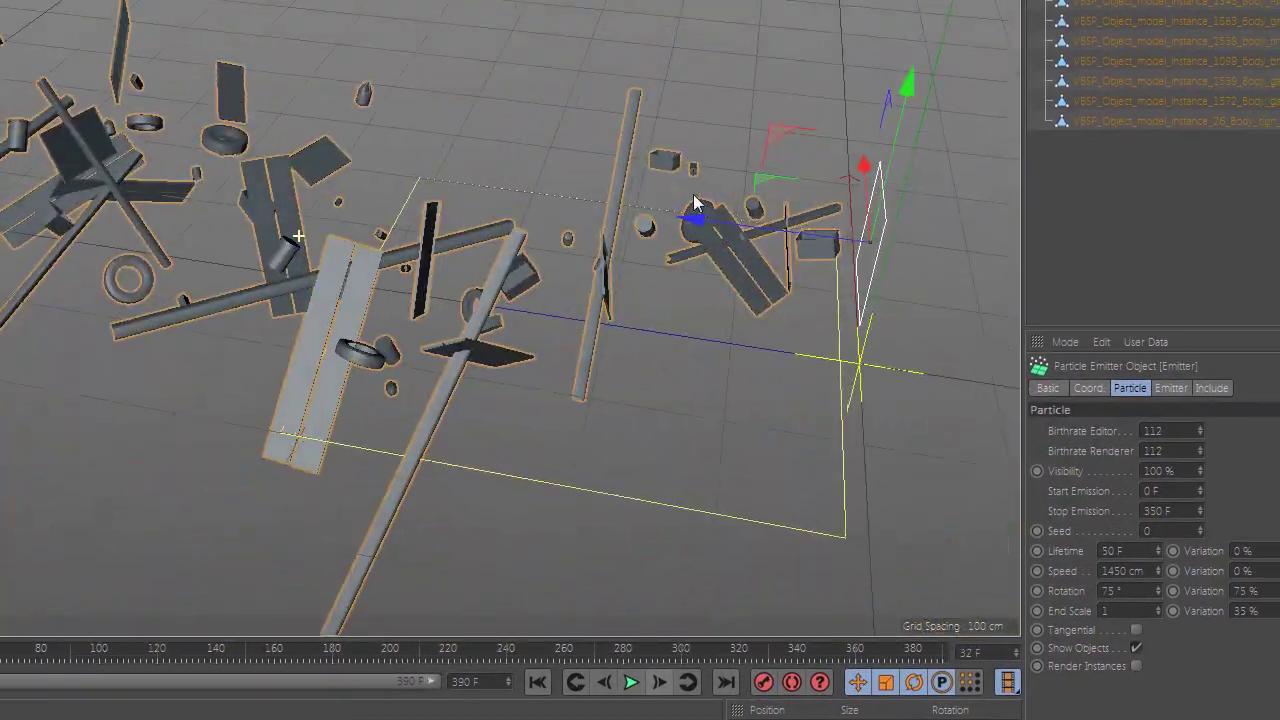
{"action": "left_click_drag", "start_coordinate": [528, 400], "coordinate": [505, 283], "text": "alt"}
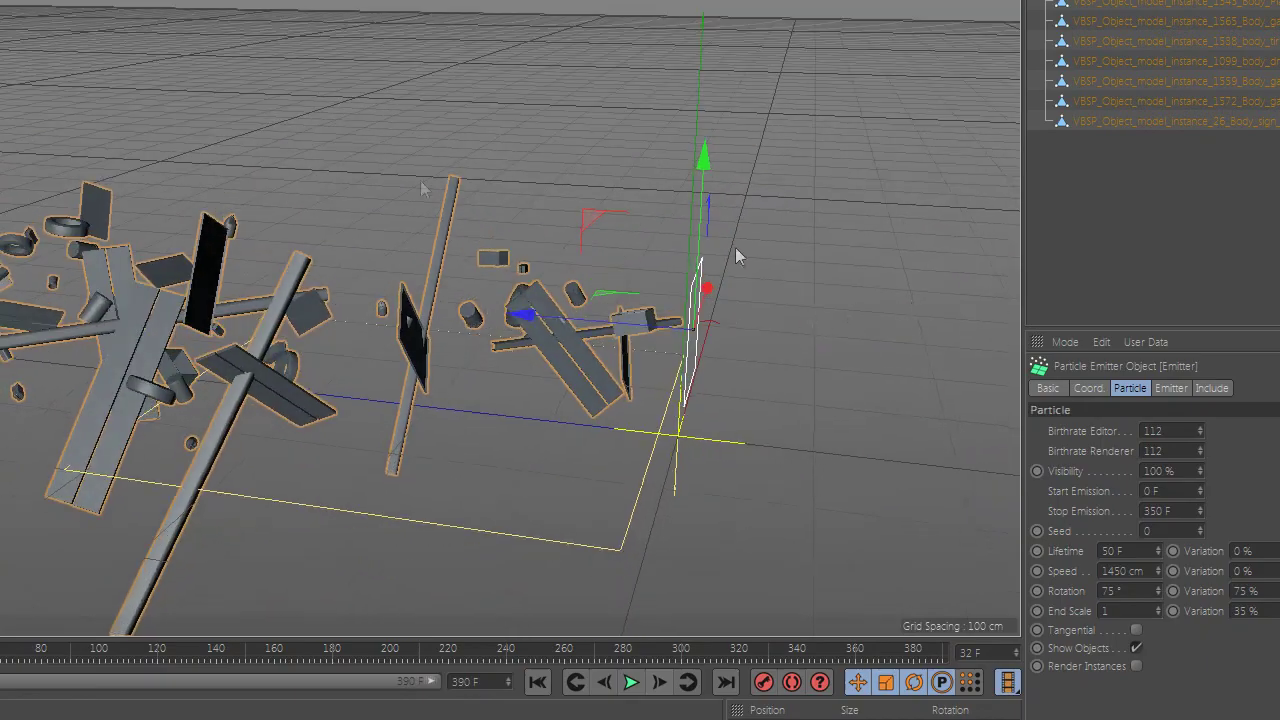
{"action": "left_click", "coordinate": [911, 302]}
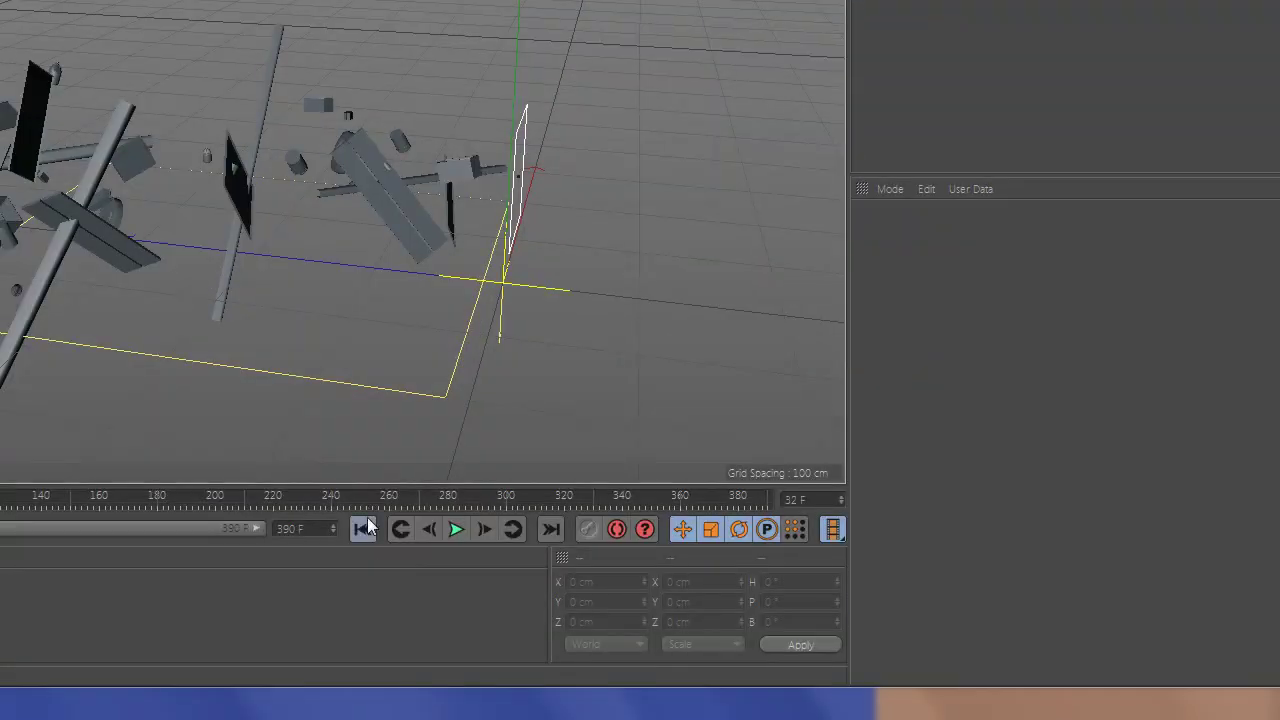
{"action": "left_click", "coordinate": [363, 527]}
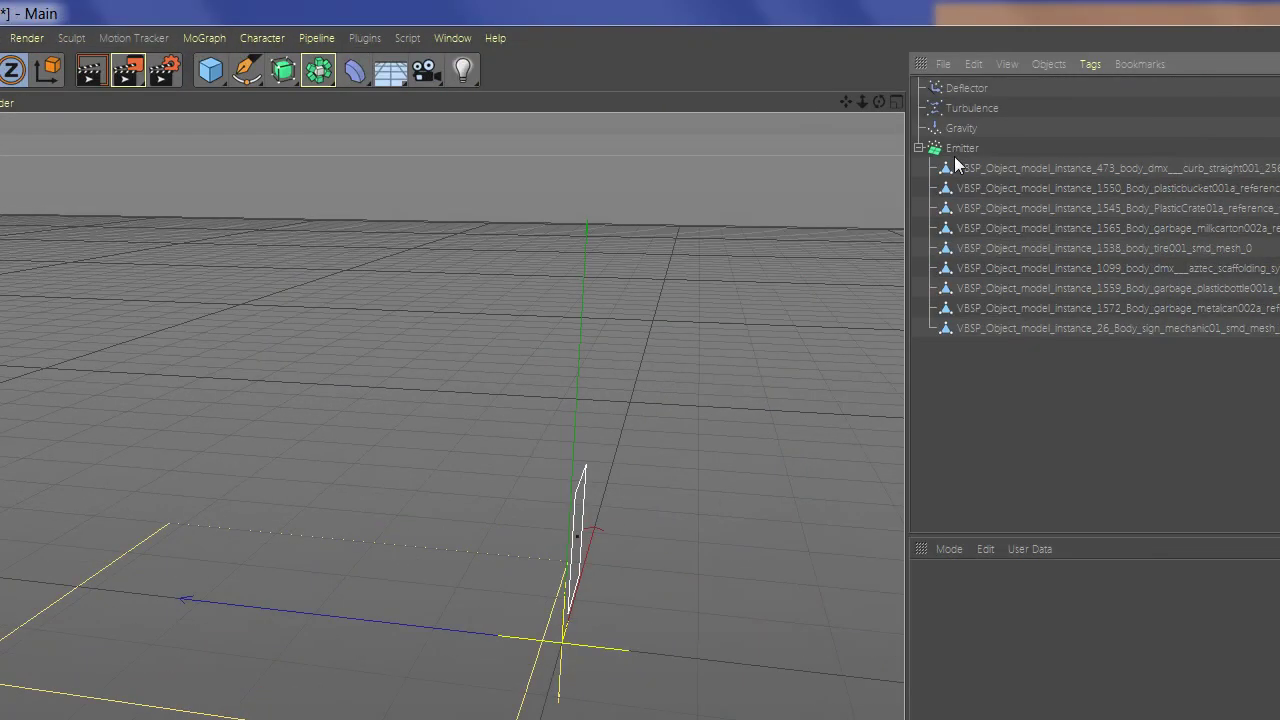
Step: Add Gravity and Turbulence to the Emitter's Include modifier list and test the playback
{"action": "left_click", "coordinate": [957, 147]}
{"action": "left_click", "coordinate": [937, 351]}
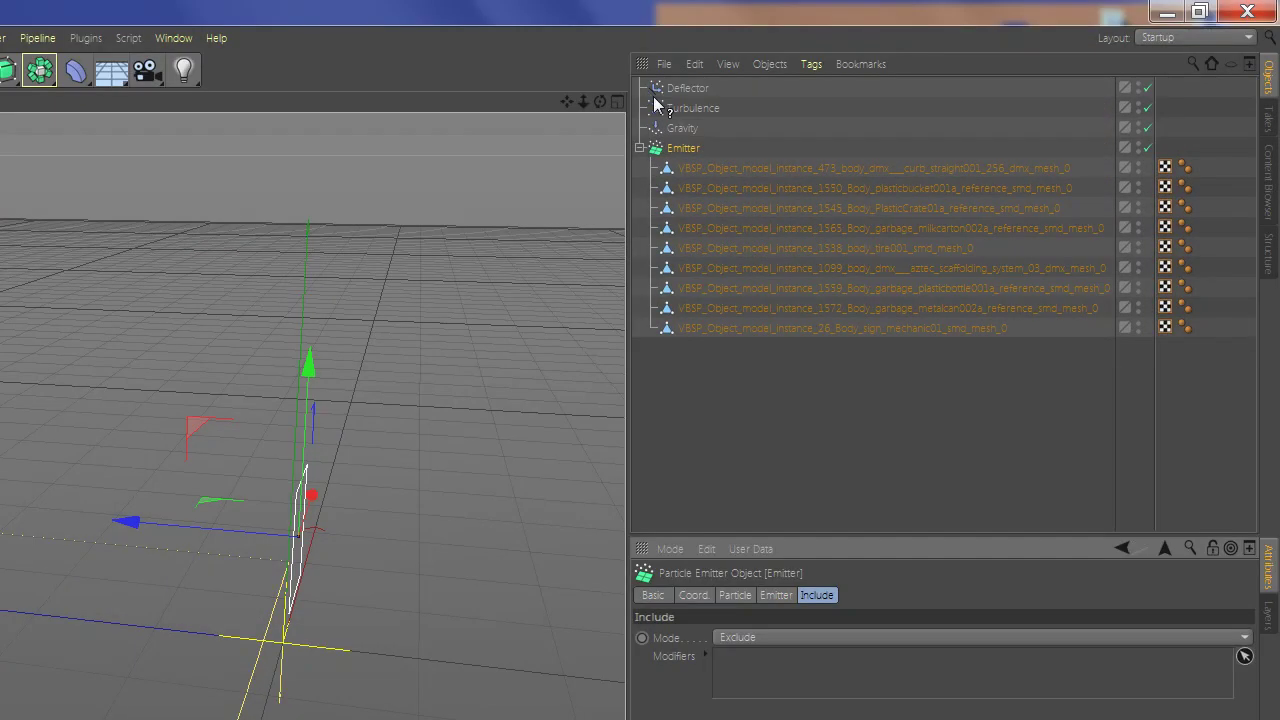
{"action": "left_click_drag", "start_coordinate": [682, 0], "coordinate": [770, 480]}
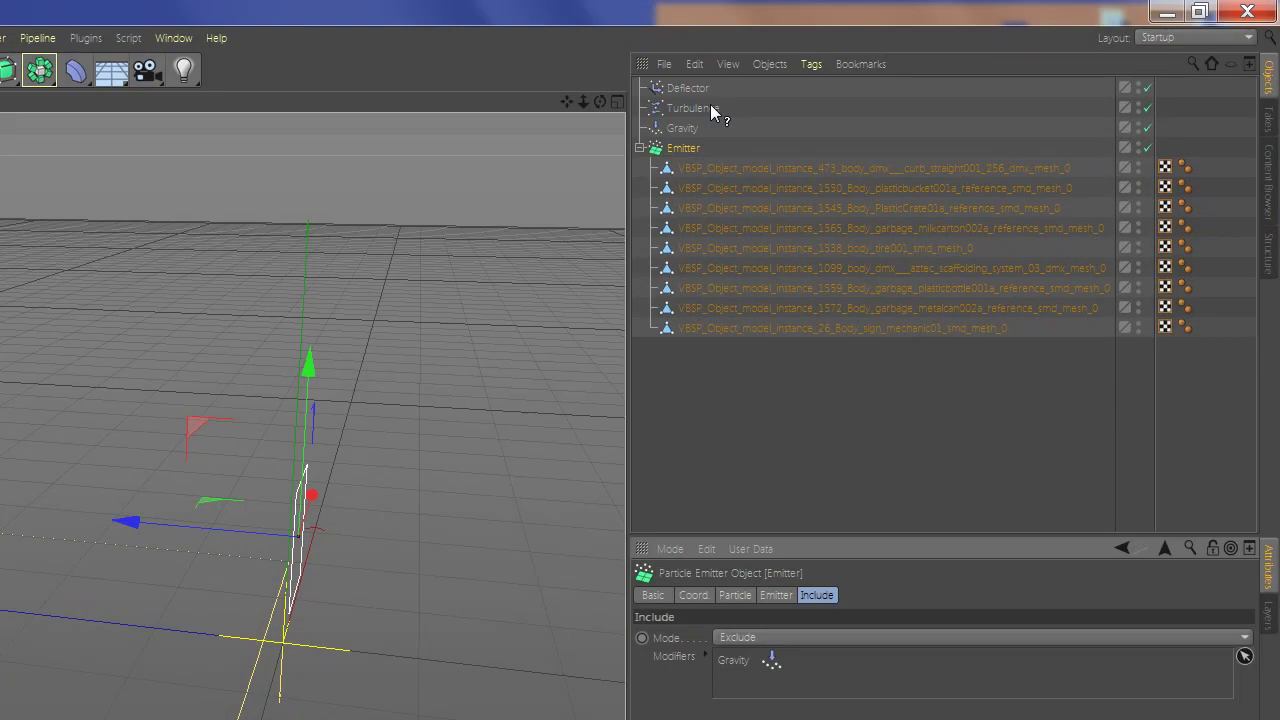
{"action": "left_click_drag", "start_coordinate": [695, 0], "coordinate": [770, 470]}
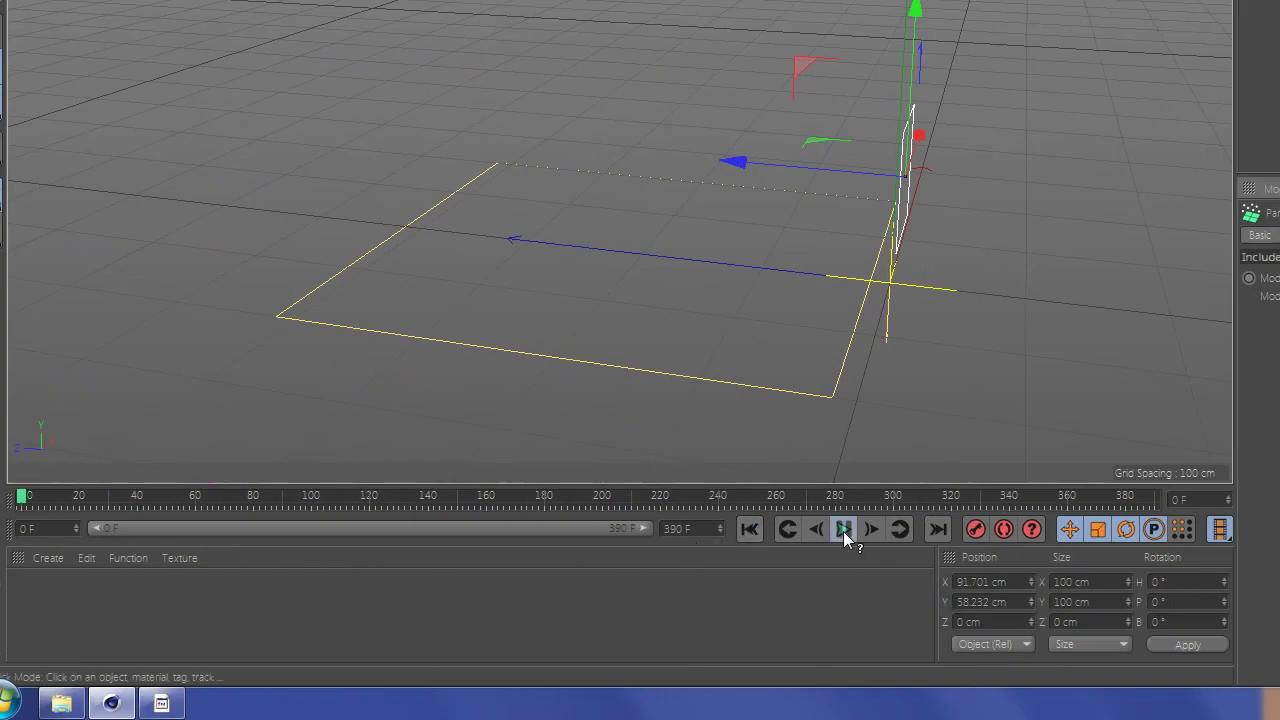
{"action": "left_click", "coordinate": [845, 538]}
{"action": "mouse_move", "coordinate": [740, 205]}
{"action": "left_mouse_down", "text": "alt"}
{"action": "mouse_move", "coordinate": [624, 204]}
{"action": "mouse_move", "coordinate": [616, 308]}
{"action": "left_mouse_up", "text": "alt"}
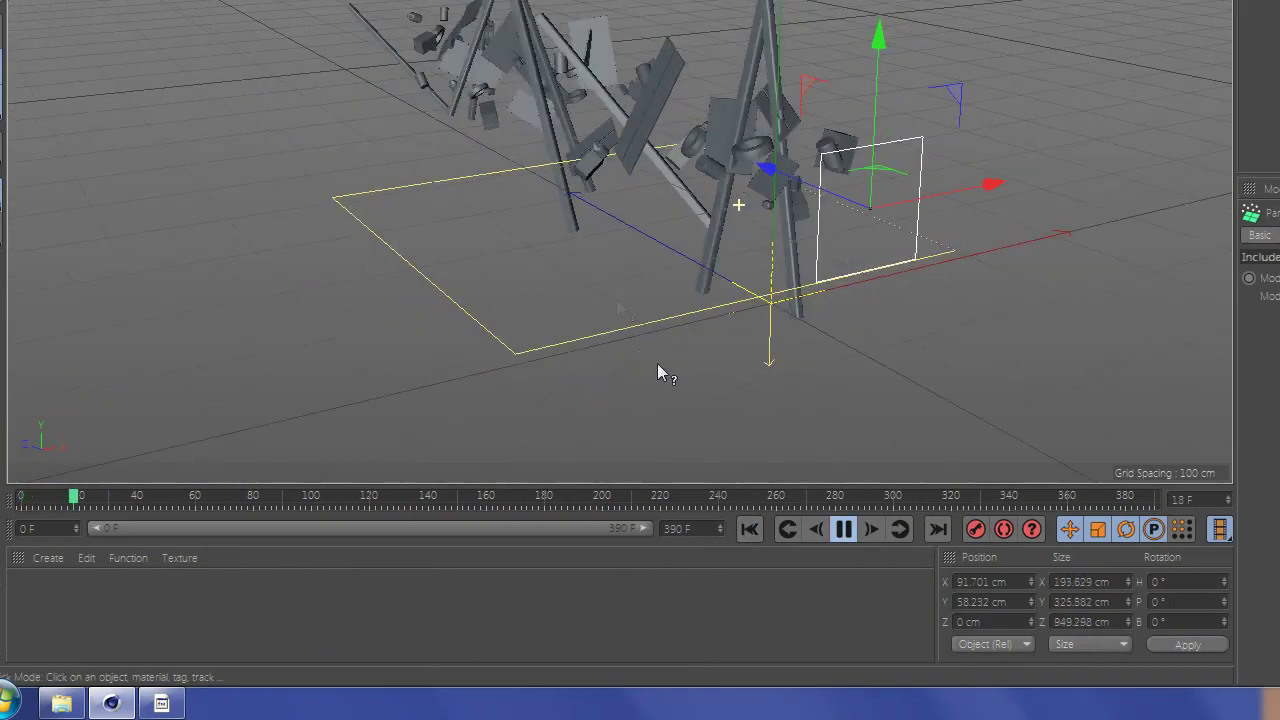
{"action": "left_click", "coordinate": [845, 530]}
Step: Switch the Emitter's modifier mode to Include, replay to check, and rewind to frame 0
{"action": "left_click", "coordinate": [960, 277]}
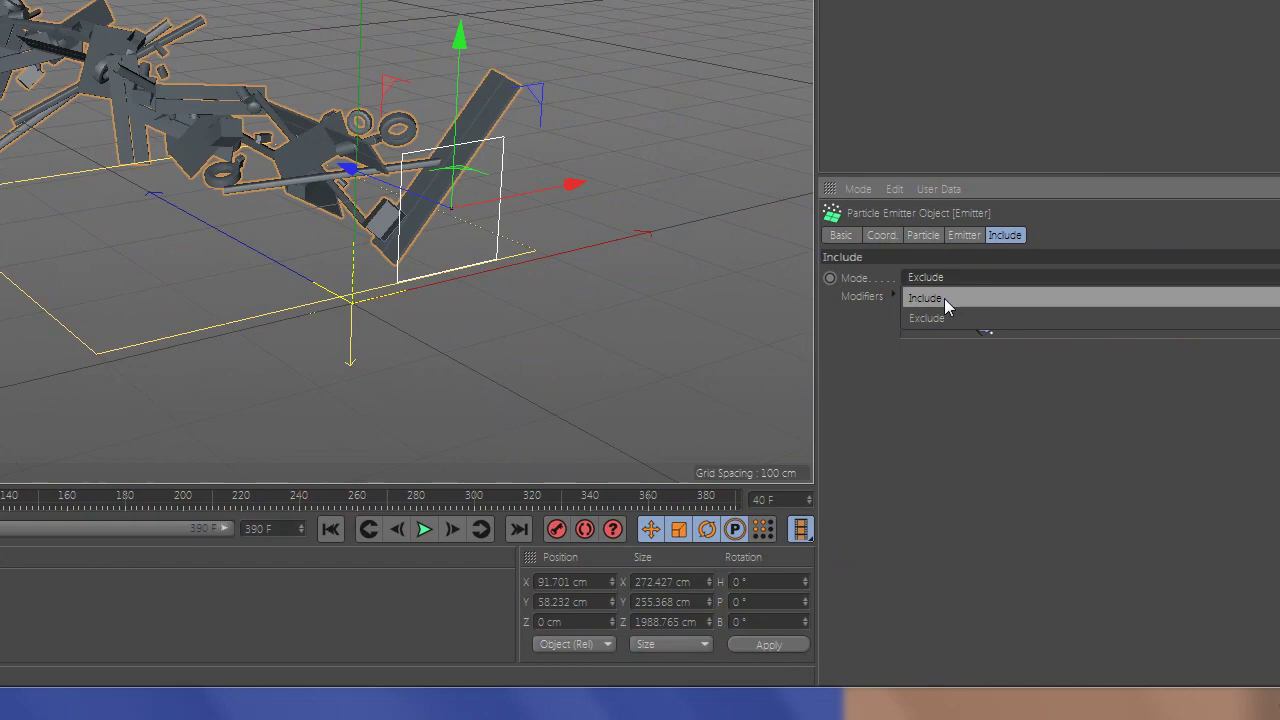
{"action": "left_click", "coordinate": [944, 298]}
{"action": "left_click", "coordinate": [440, 529]}
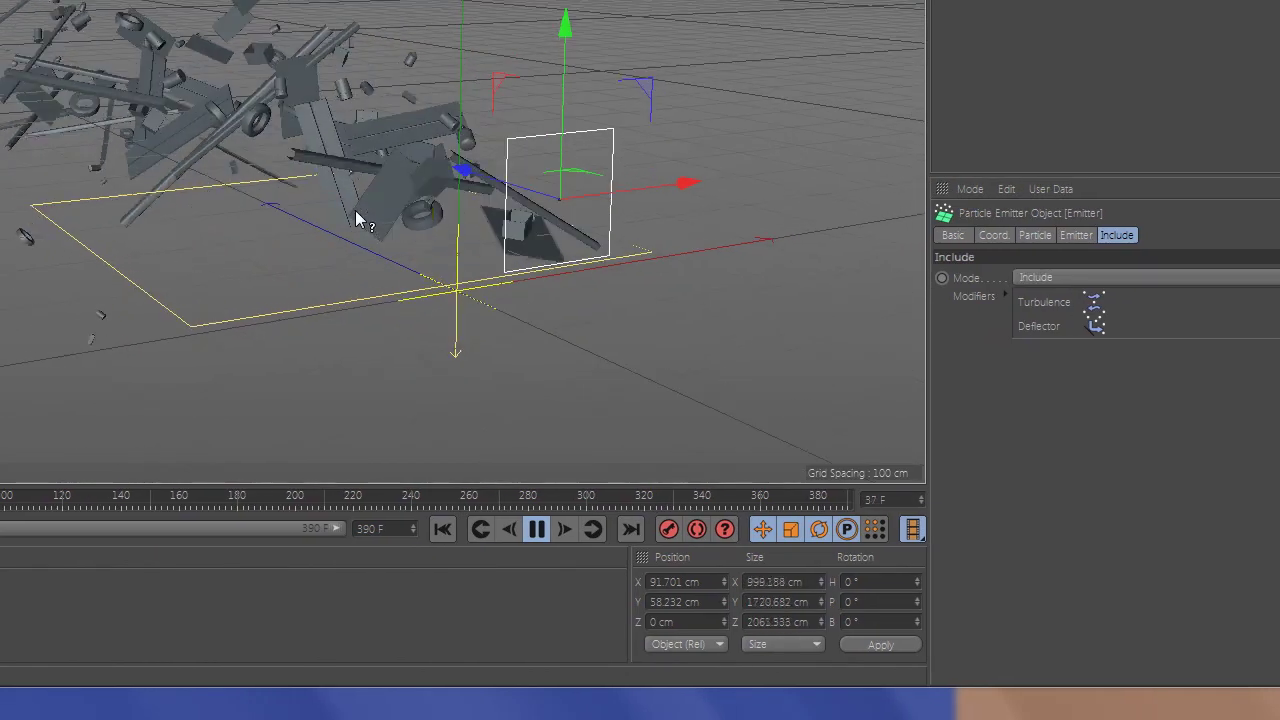
{"action": "key", "text": "F8"}
{"action": "left_click_drag", "start_coordinate": [320, 217], "coordinate": [458, 407], "text": "alt"}
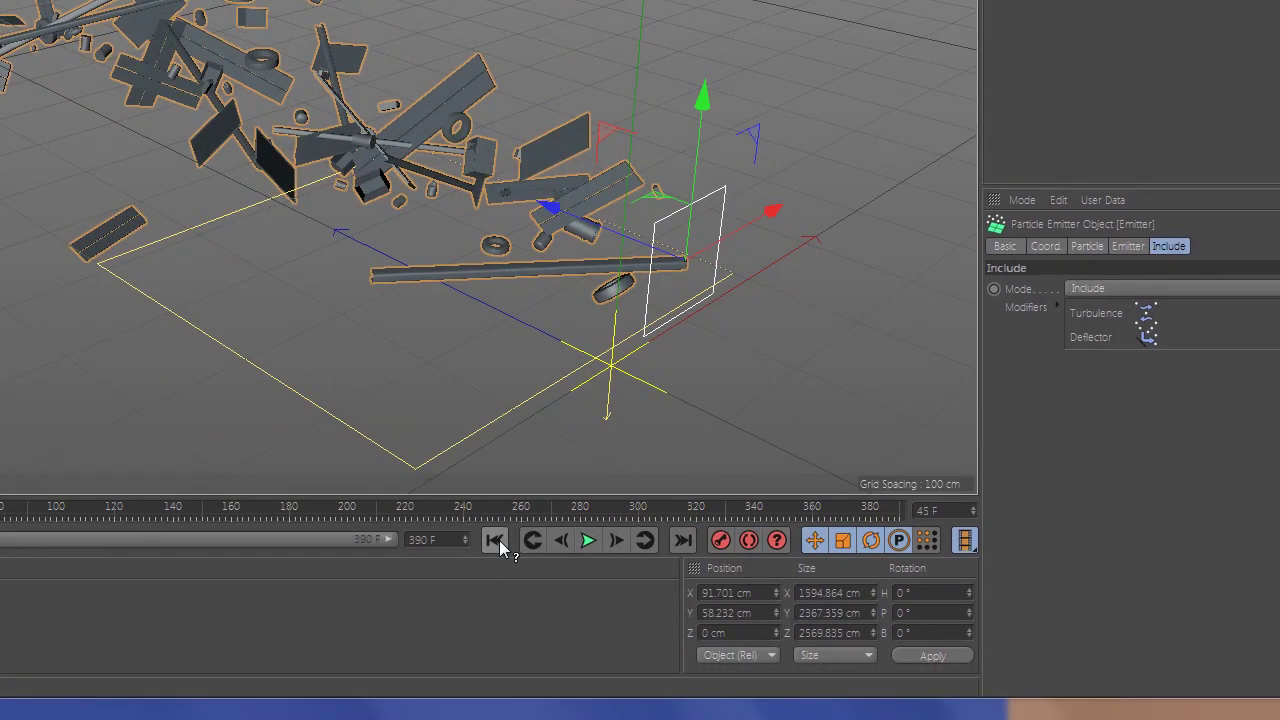
{"action": "left_click", "coordinate": [496, 540]}
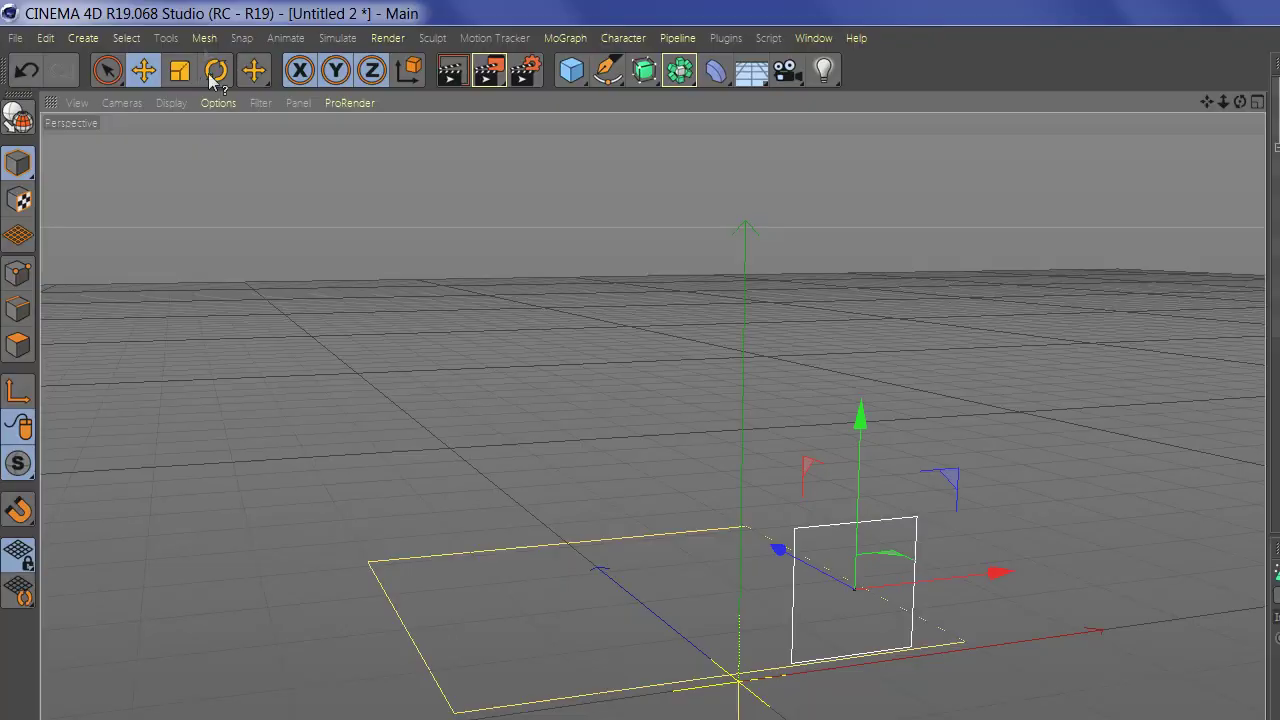
{"action": "left_click", "coordinate": [381, 38]}
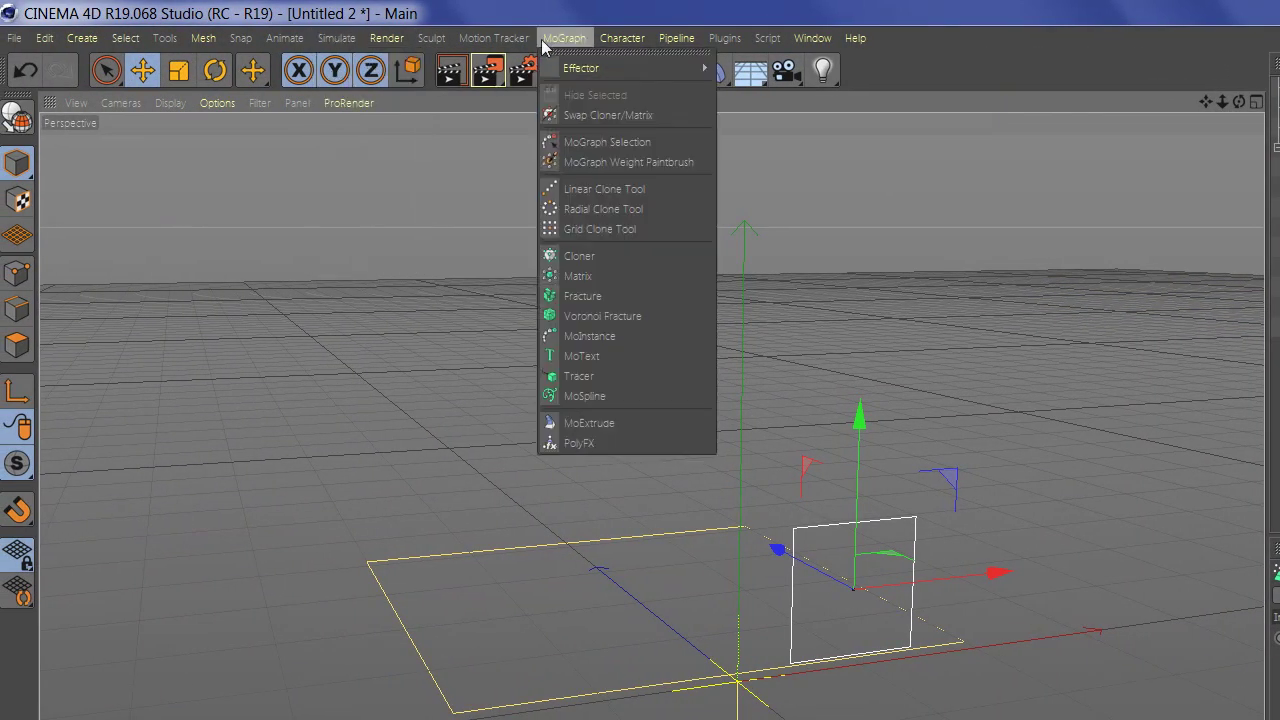
Step: Create a Cloner and place the nine VBSP debris models inside it
{"action": "left_click", "coordinate": [589, 257]}
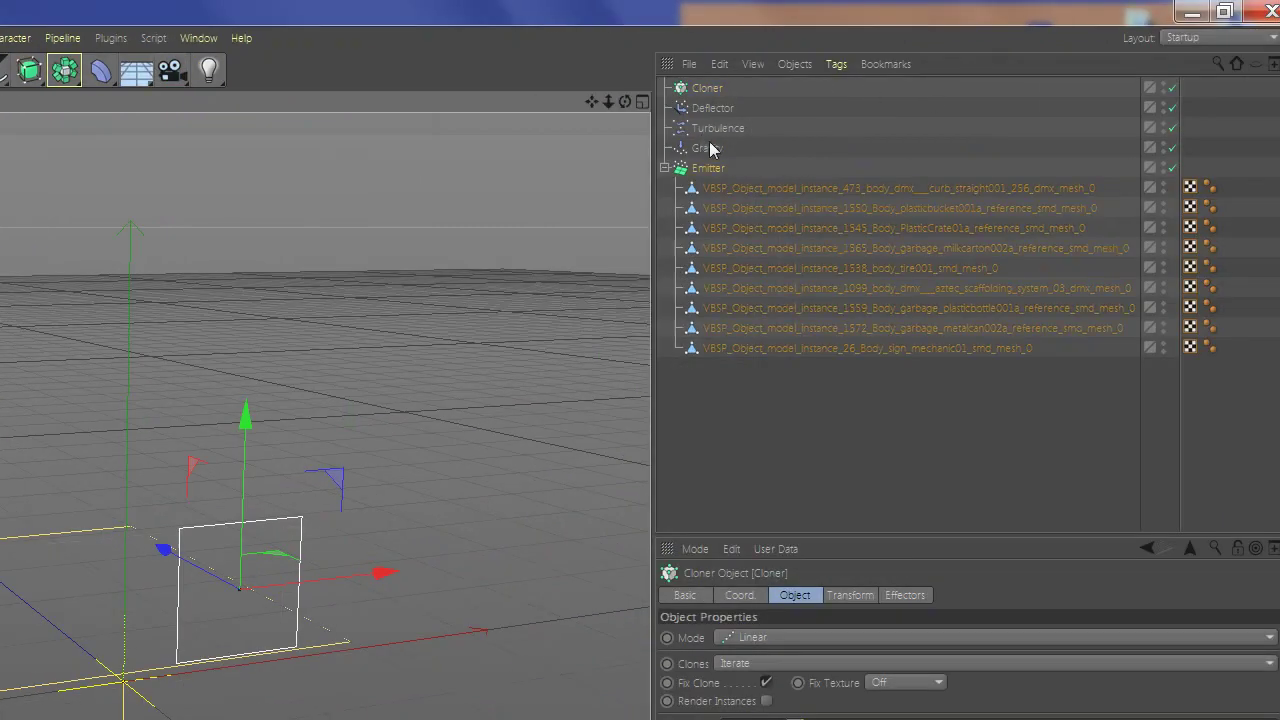
{"action": "left_click", "coordinate": [806, 349], "text": "shift"}
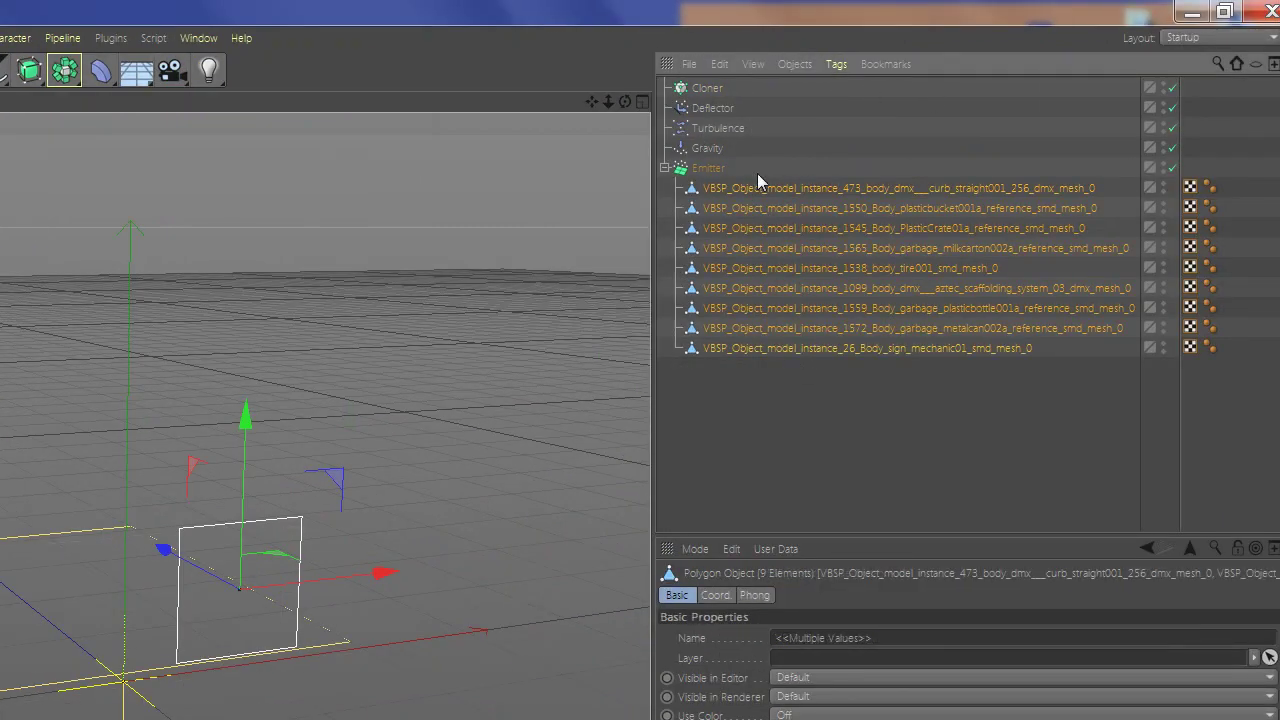
{"action": "left_click_drag", "start_coordinate": [707, 92], "coordinate": [709, 93]}
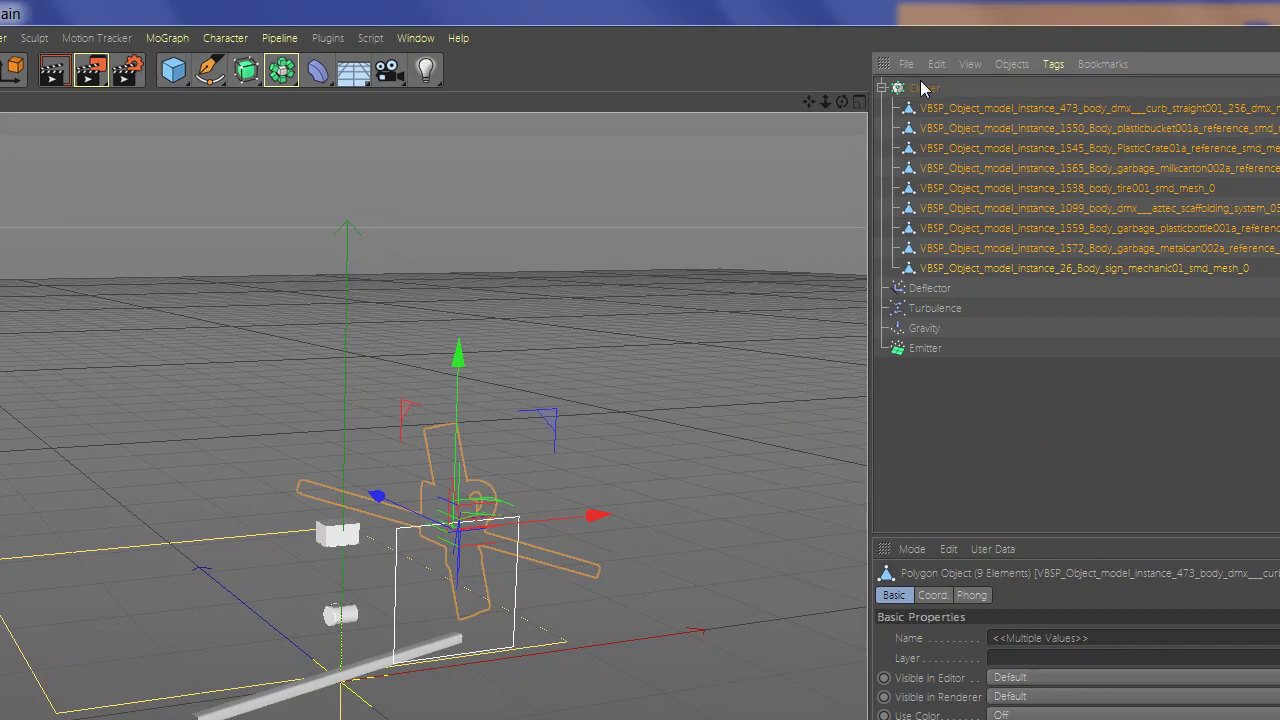
Step: Set the Cloner to Object mode, cloning onto the Emitter
{"action": "left_click", "coordinate": [907, 92]}
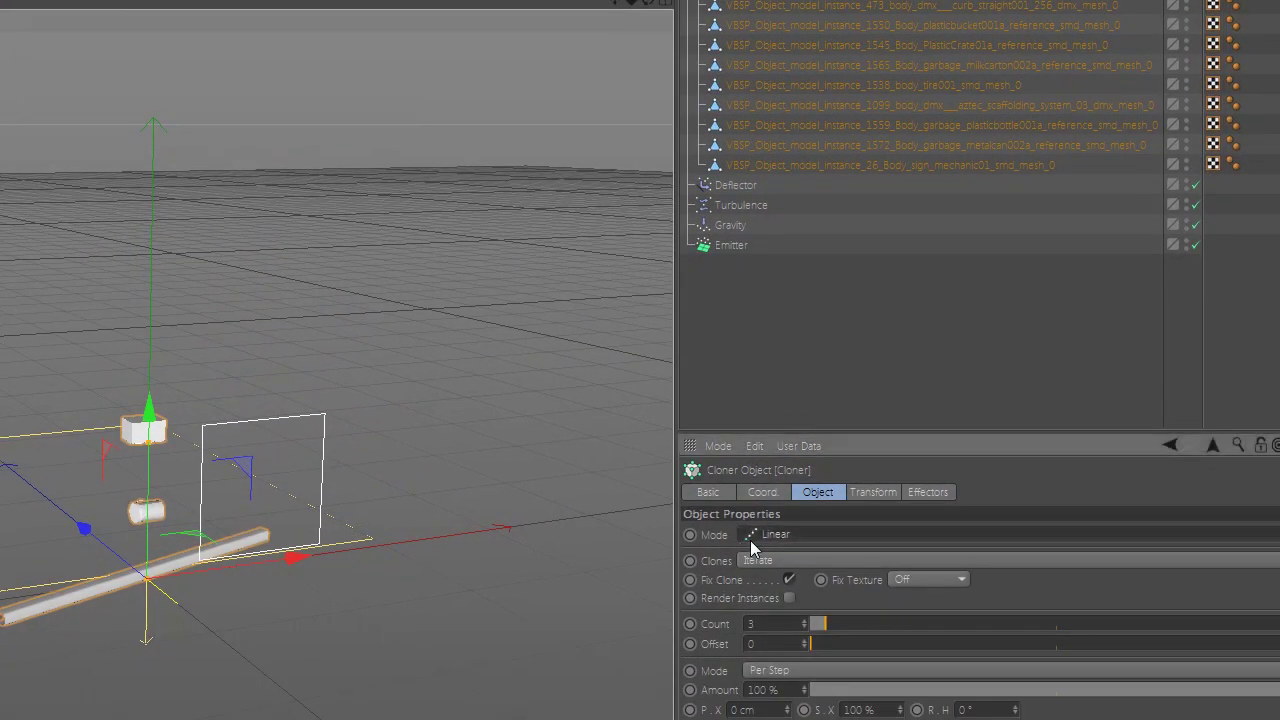
{"action": "left_click", "coordinate": [765, 530]}
{"action": "left_click", "coordinate": [798, 545]}
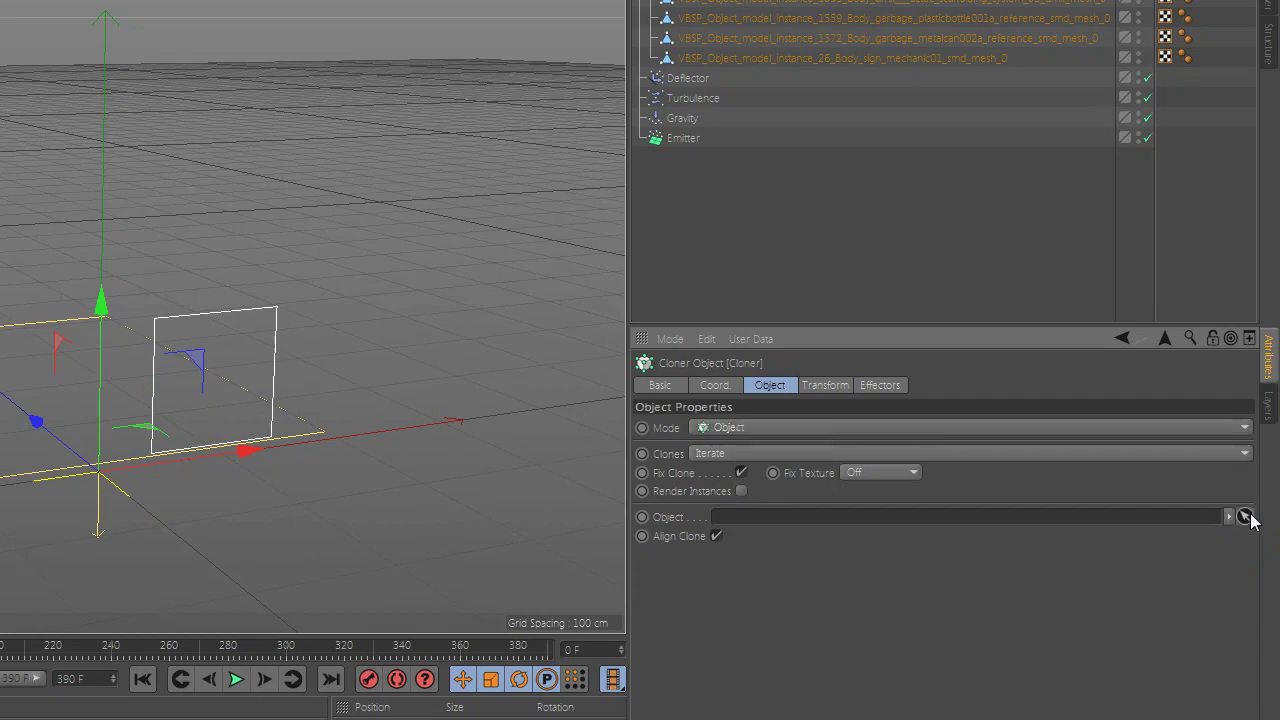
{"action": "left_click", "coordinate": [1245, 516]}
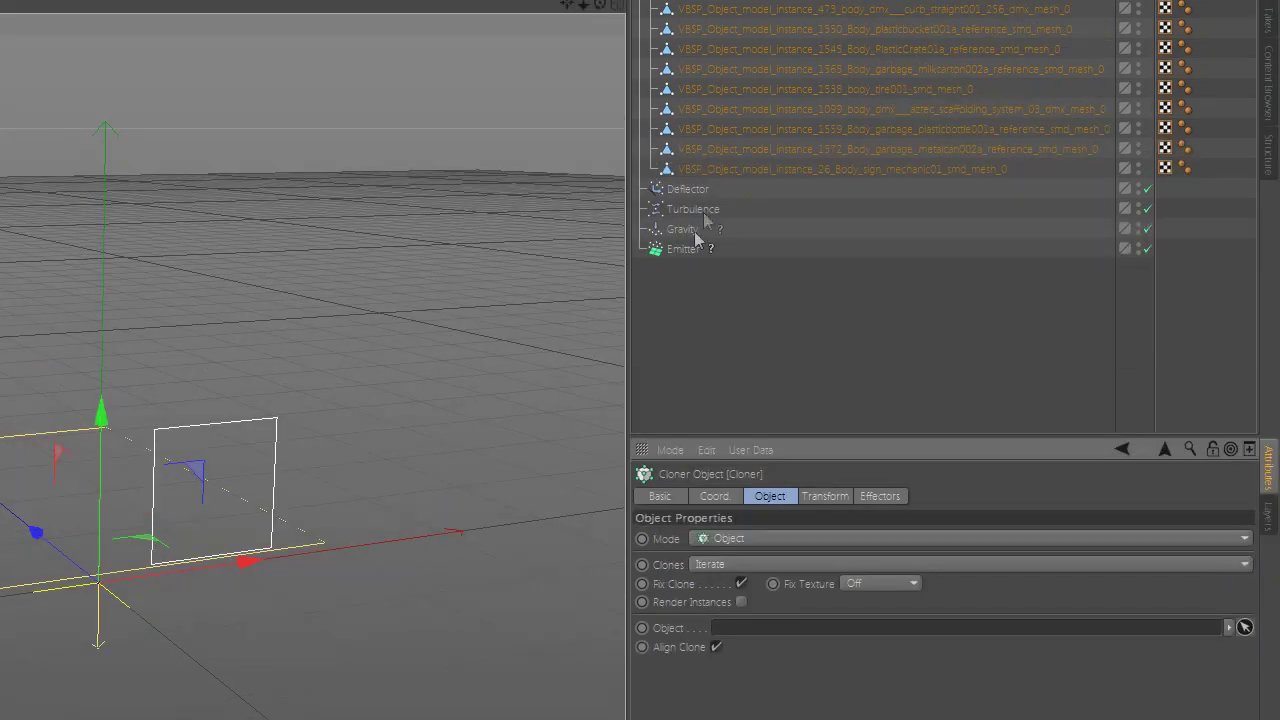
{"action": "left_click", "coordinate": [686, 252]}
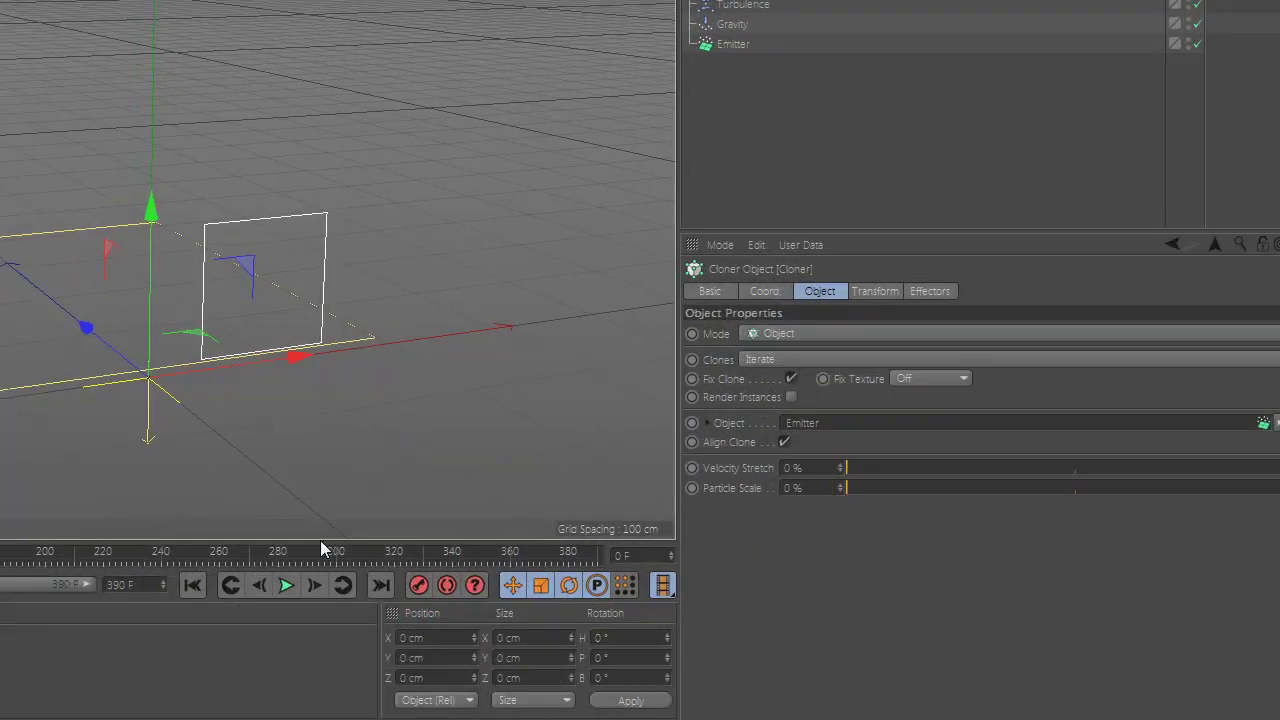
Step: Preview the debris riding the particles, rewind to frame 0, and collapse the Cloner's children
{"action": "left_click", "coordinate": [320, 541]}
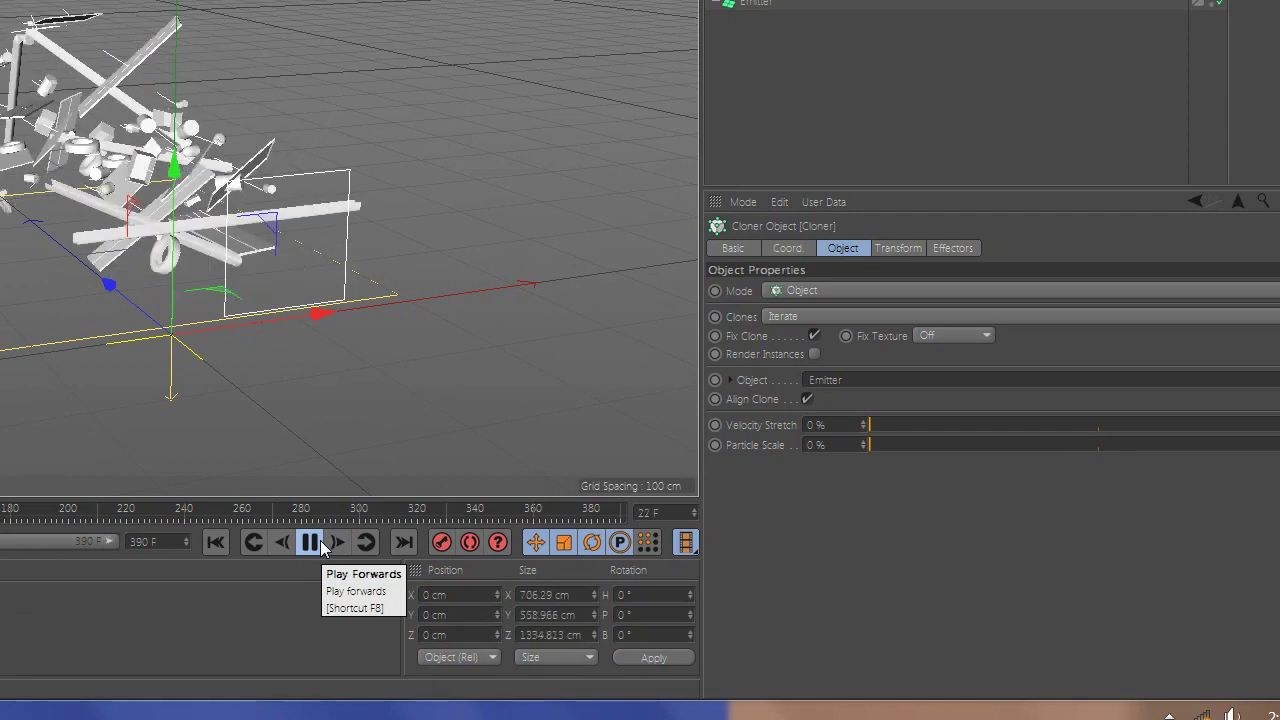
{"action": "left_click", "coordinate": [320, 541]}
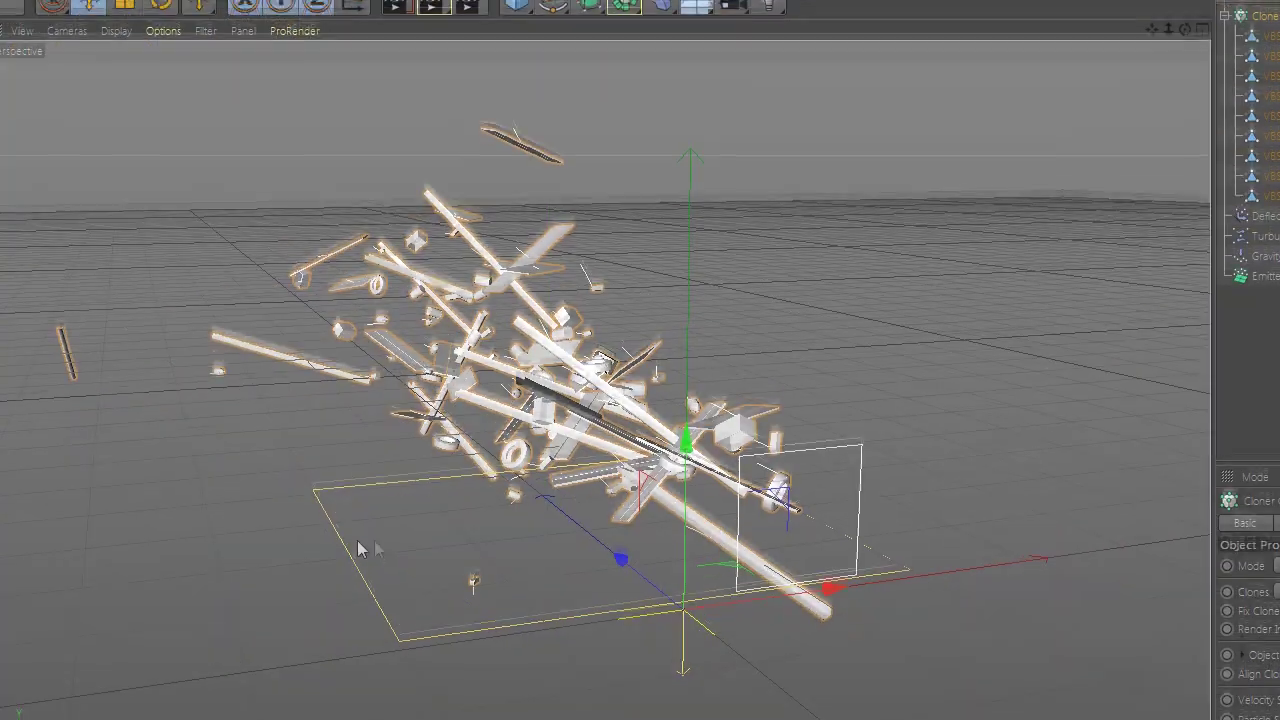
{"action": "left_click_drag", "start_coordinate": [512, 481], "coordinate": [660, 495], "text": "alt"}
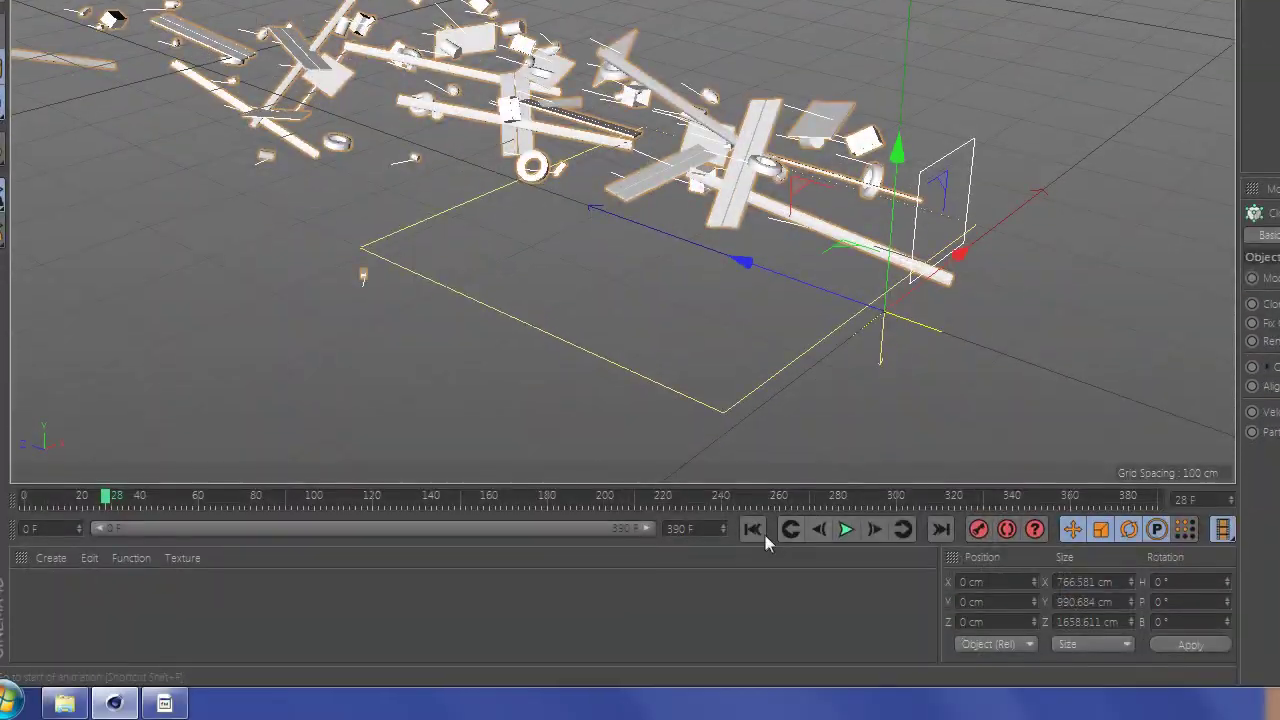
{"action": "left_click", "coordinate": [760, 530]}
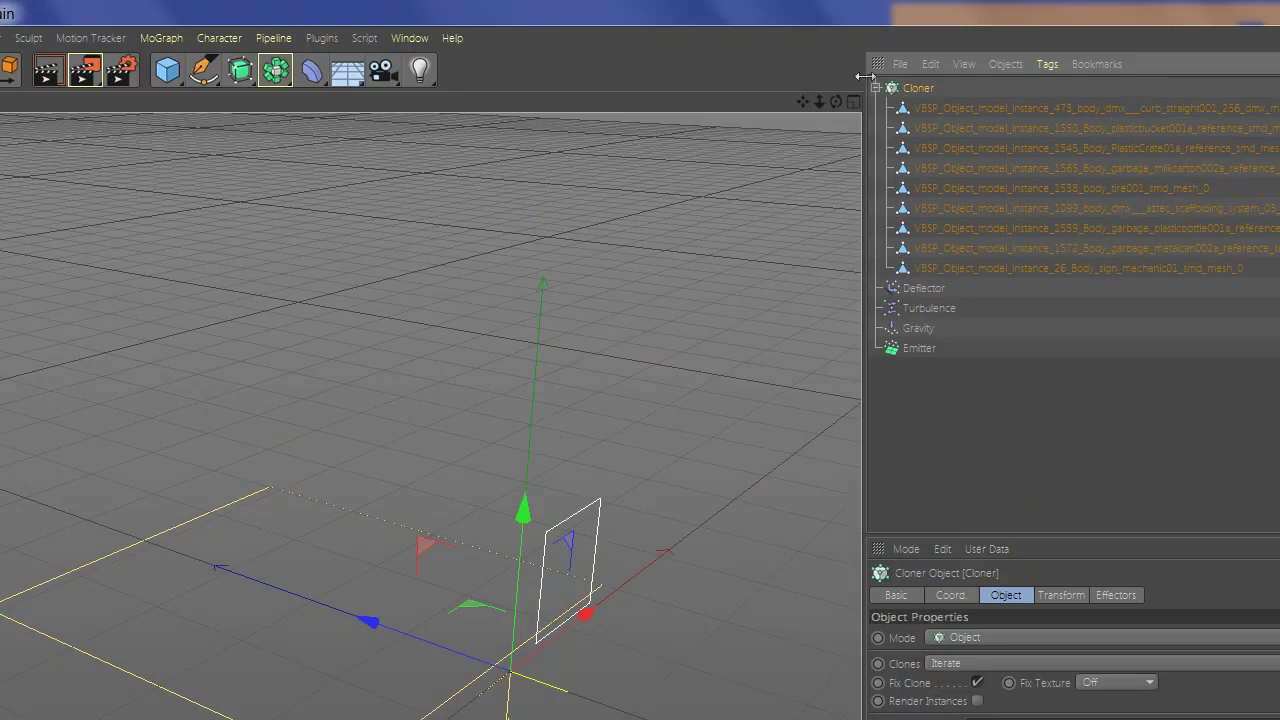
{"action": "left_click", "coordinate": [876, 88]}
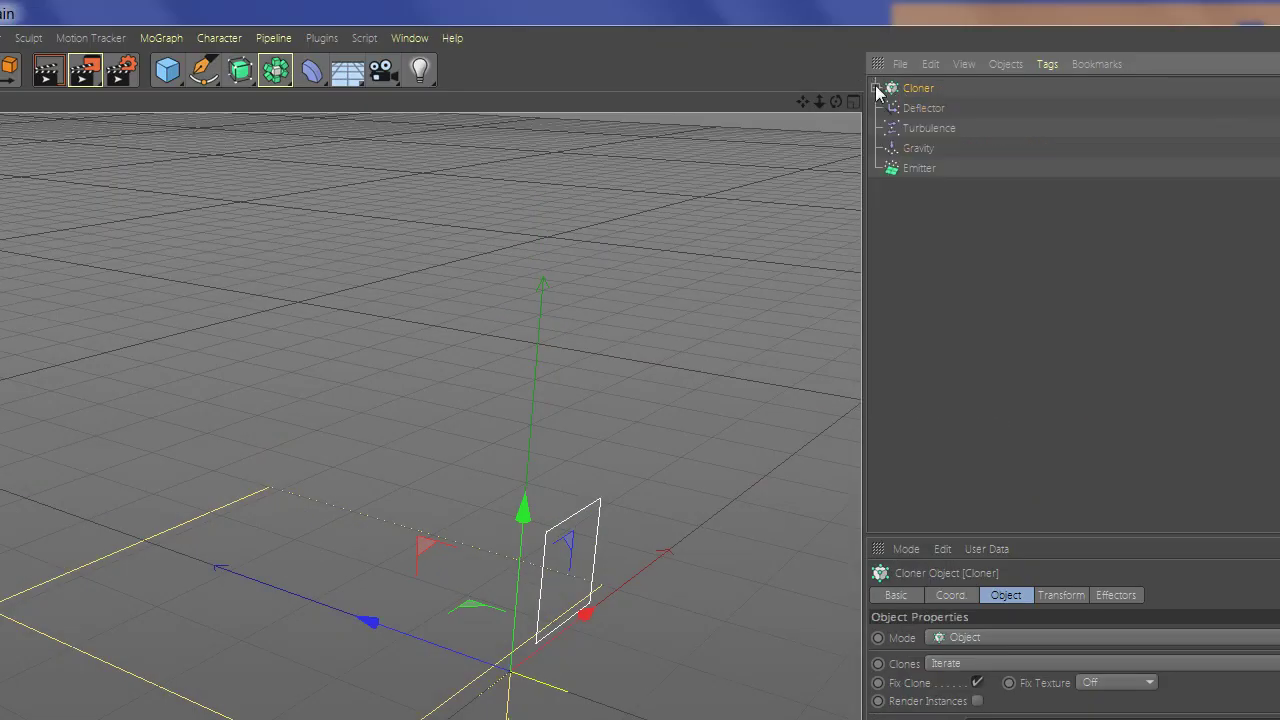
Step: Move the Emitter to about X -96.5, Y 110.9 cm at frame 71, then further along X at frame 110
{"action": "left_click", "coordinate": [914, 172]}
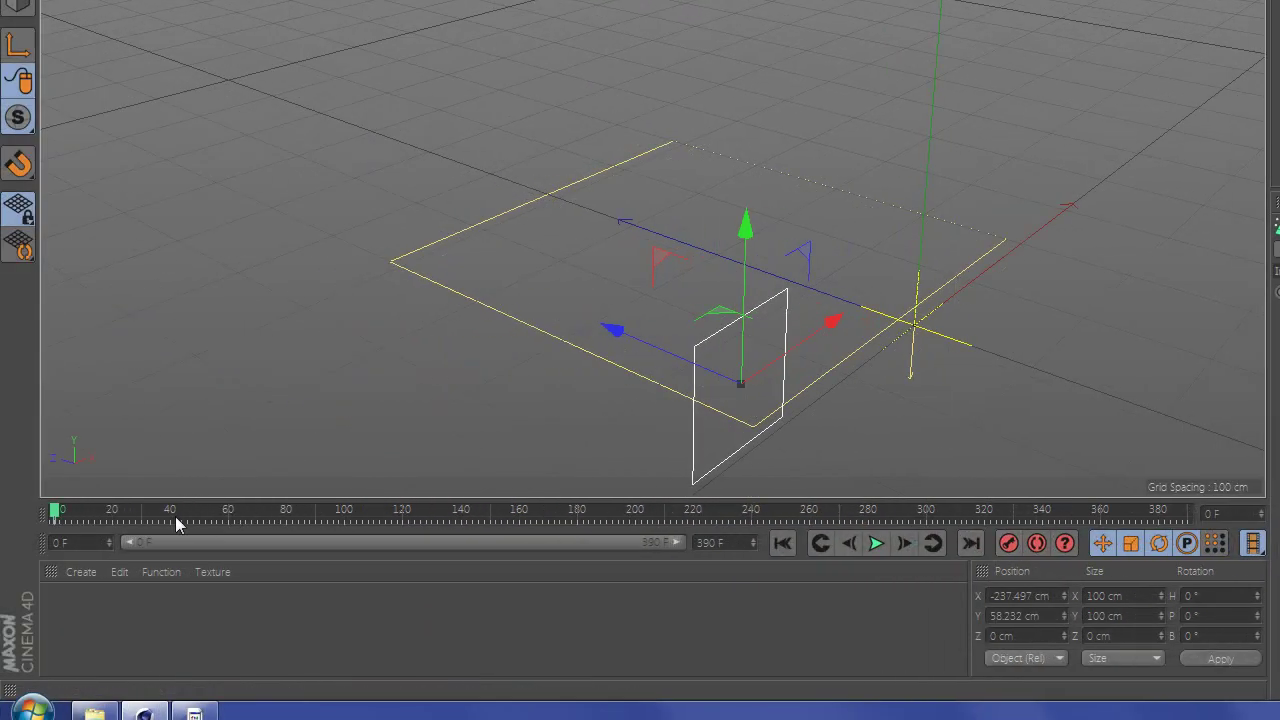
{"action": "left_click_drag", "start_coordinate": [238, 520], "coordinate": [265, 520]}
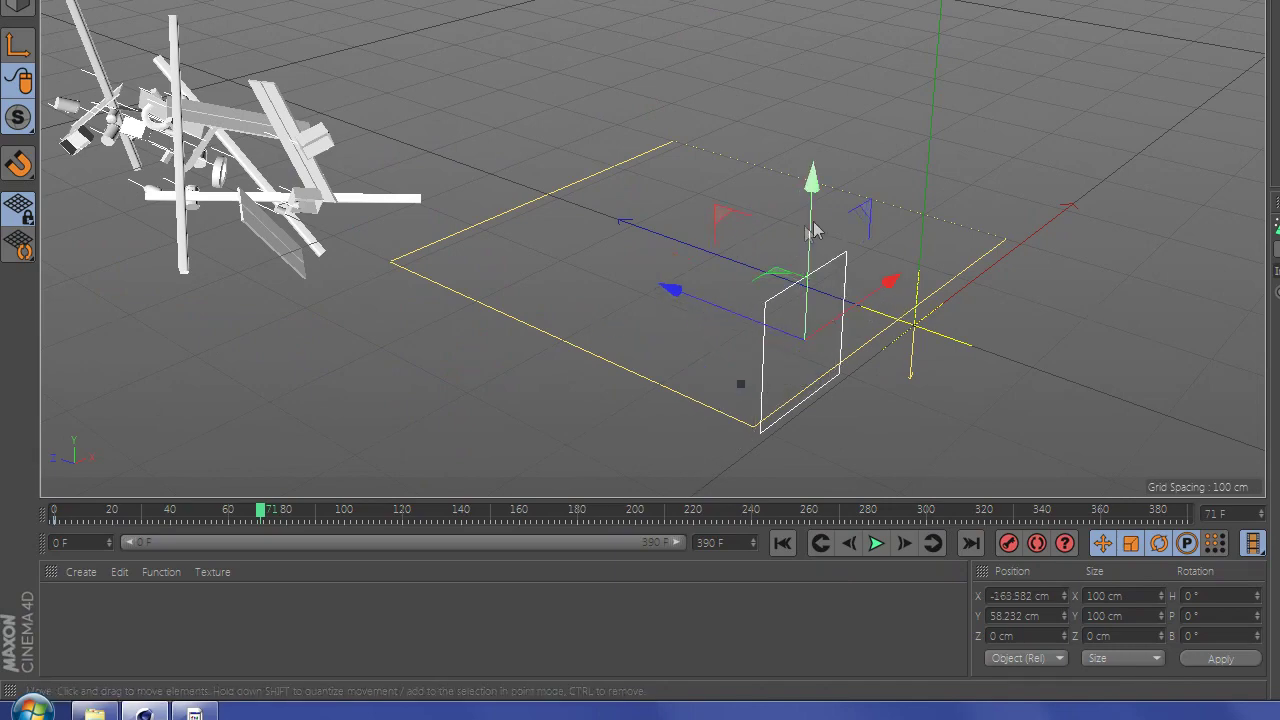
{"action": "left_click_drag", "start_coordinate": [808, 234], "coordinate": [810, 165]}
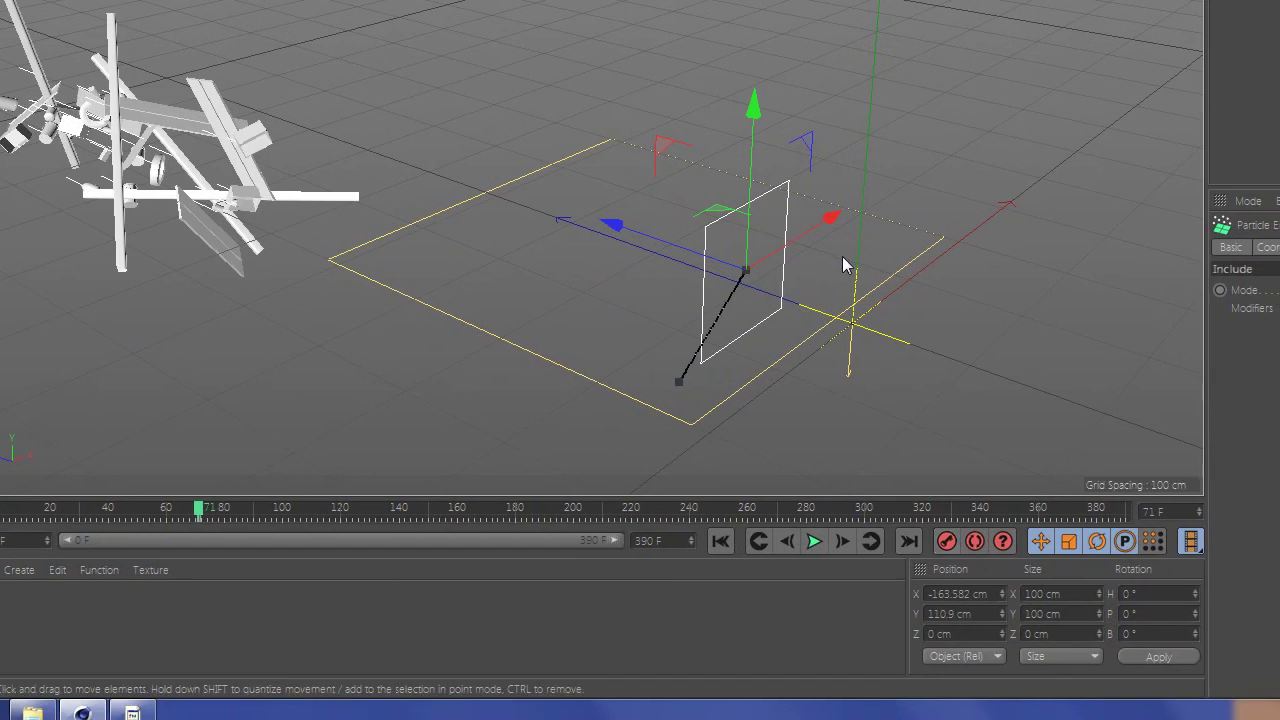
{"action": "left_click_drag", "start_coordinate": [872, 222], "coordinate": [836, 238]}
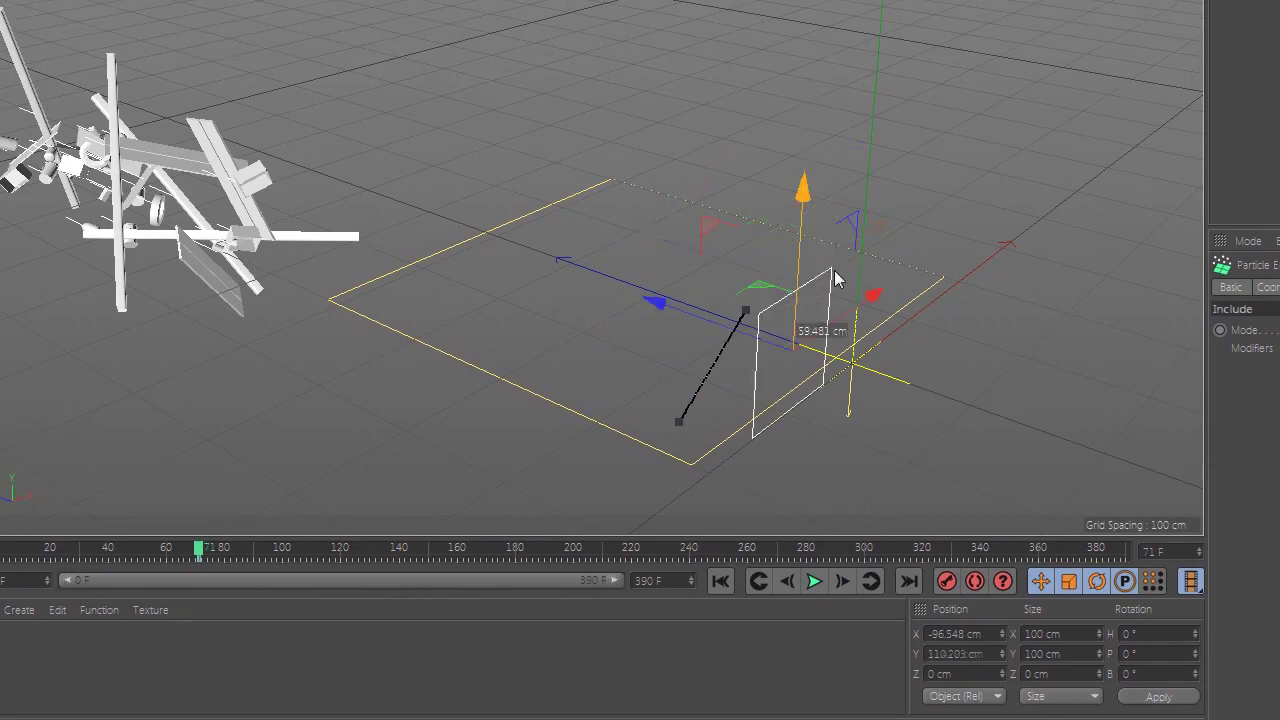
{"action": "left_click_drag", "start_coordinate": [198, 548], "coordinate": [311, 548]}
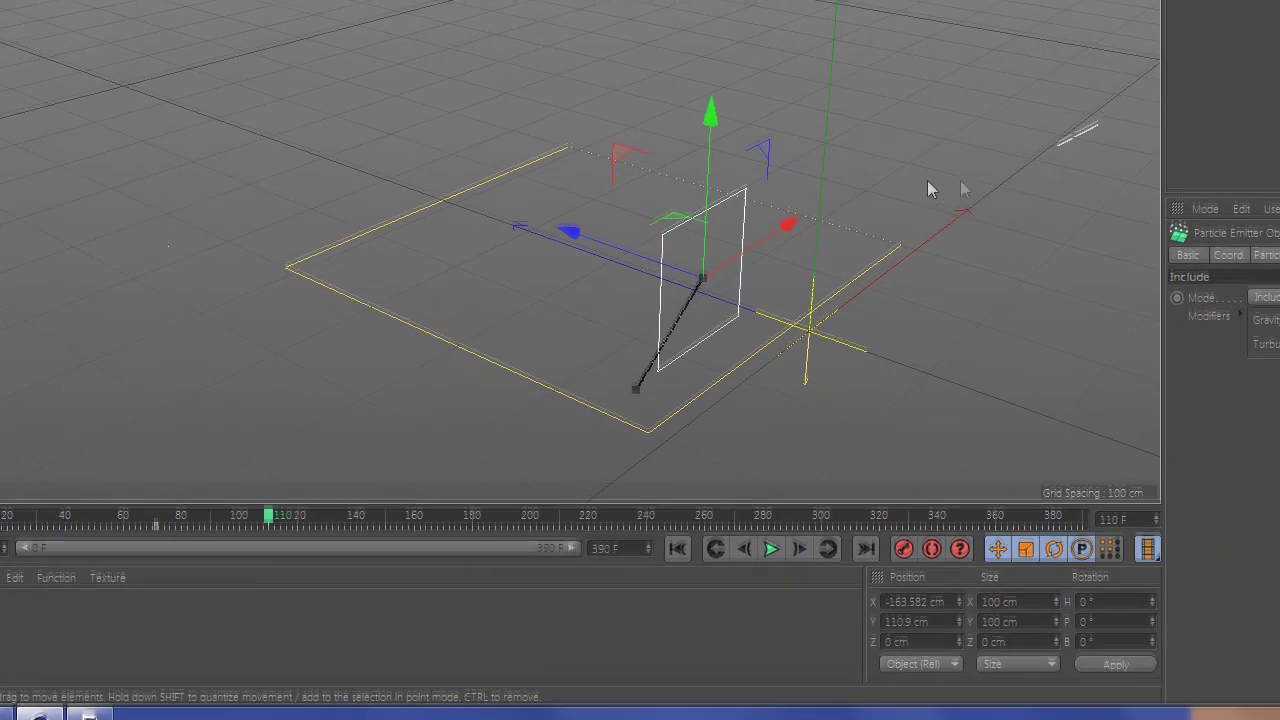
{"action": "left_click_drag", "start_coordinate": [752, 262], "coordinate": [797, 263]}
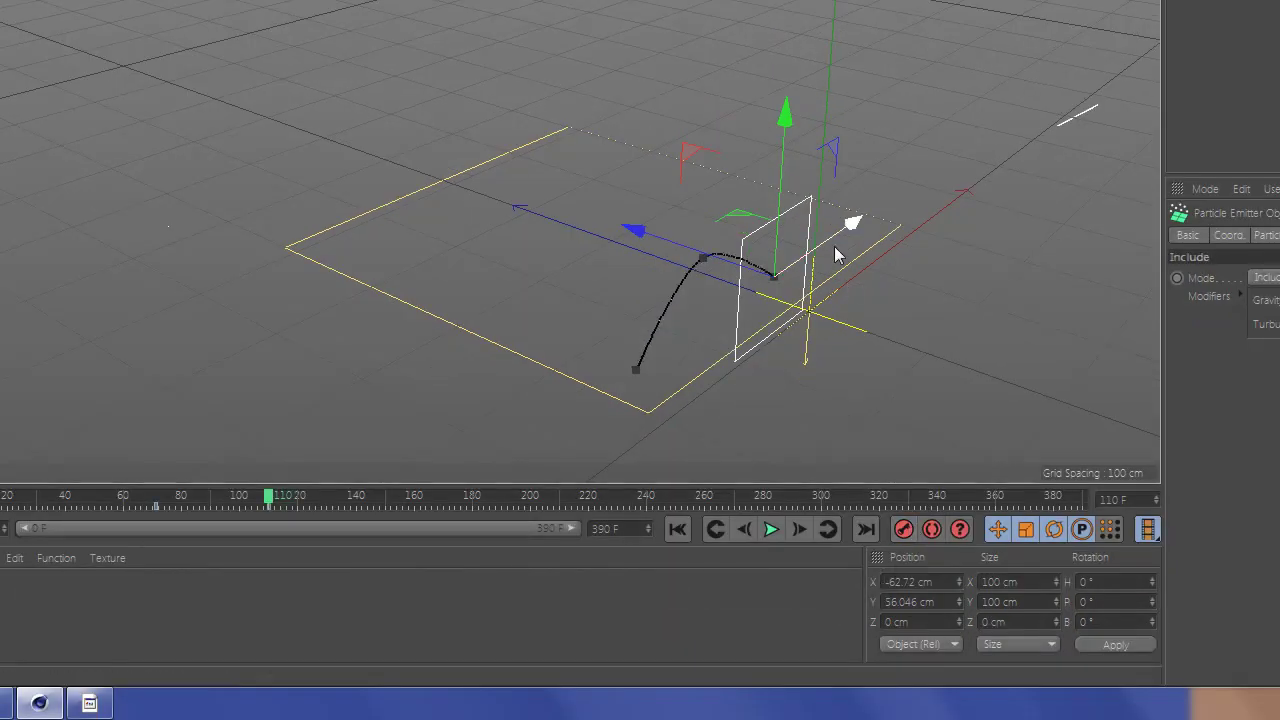
{"action": "left_click_drag", "start_coordinate": [894, 240], "coordinate": [943, 209]}
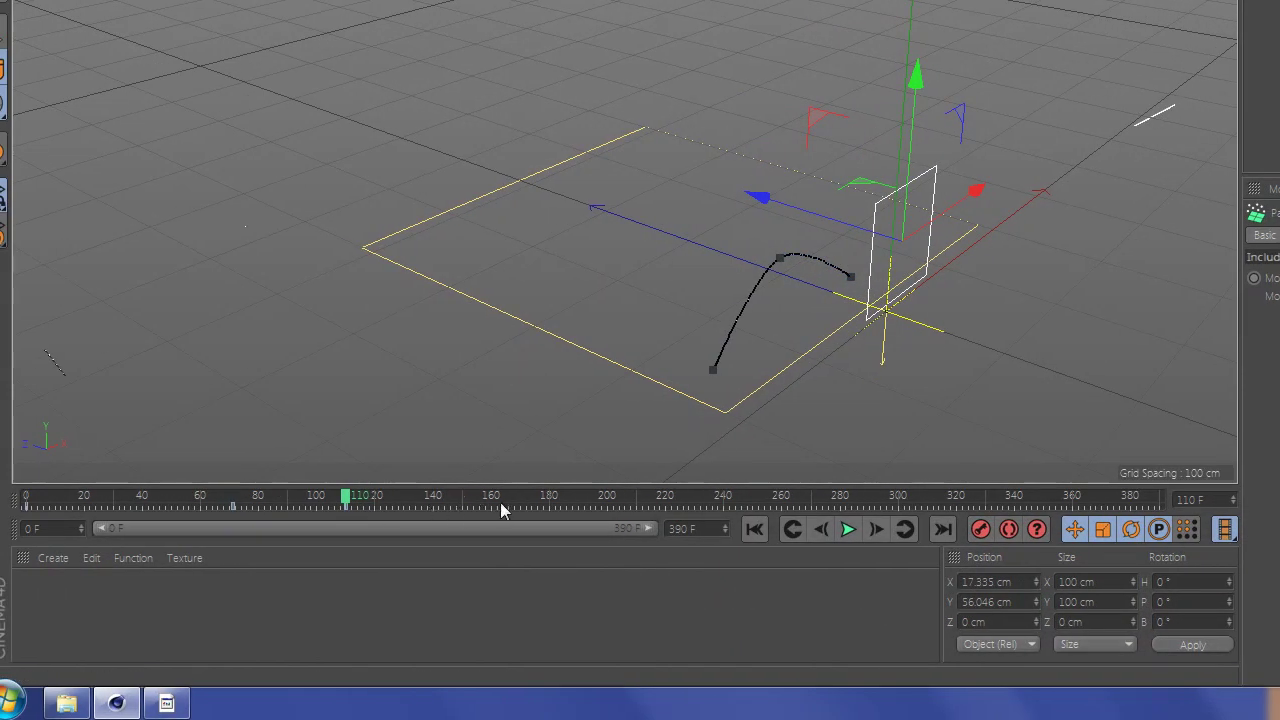
Step: Raise the Emitter and record a keyframe at frame 154, then lower it slightly at frame 219
{"action": "left_click_drag", "start_coordinate": [462, 503], "coordinate": [473, 497]}
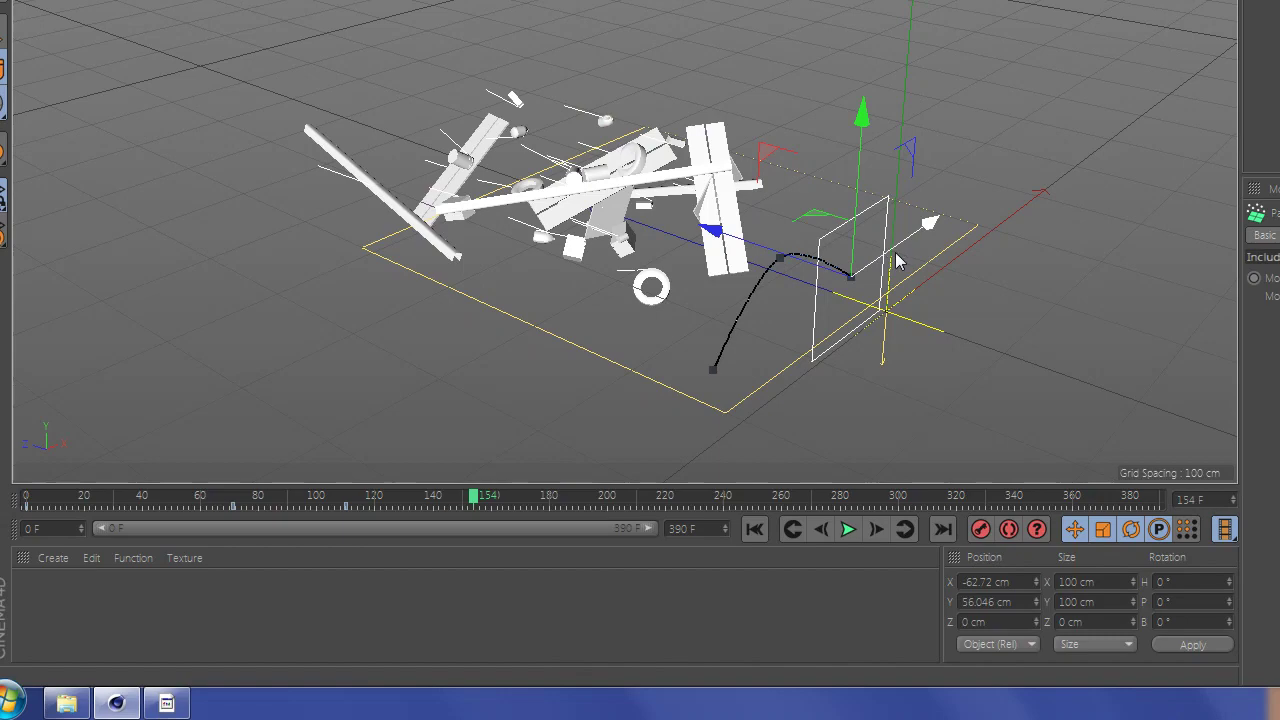
{"action": "left_click_drag", "start_coordinate": [897, 238], "coordinate": [897, 158]}
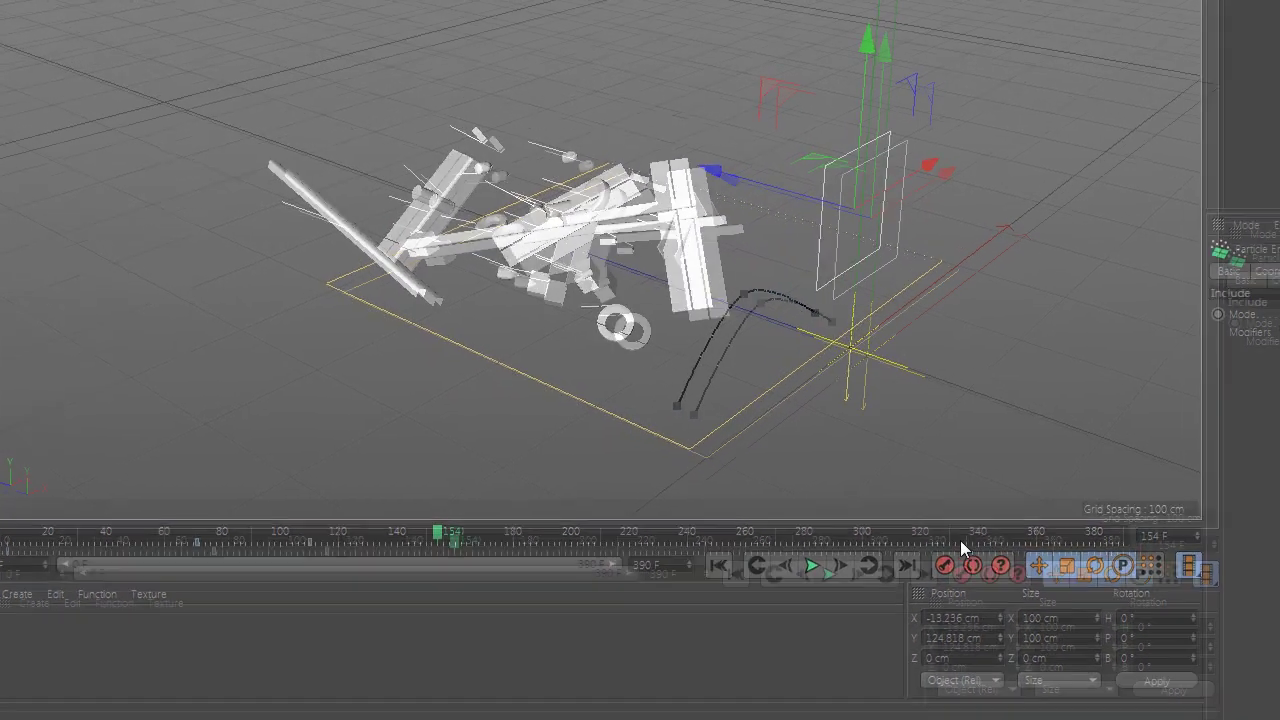
{"action": "left_click", "coordinate": [953, 543]}
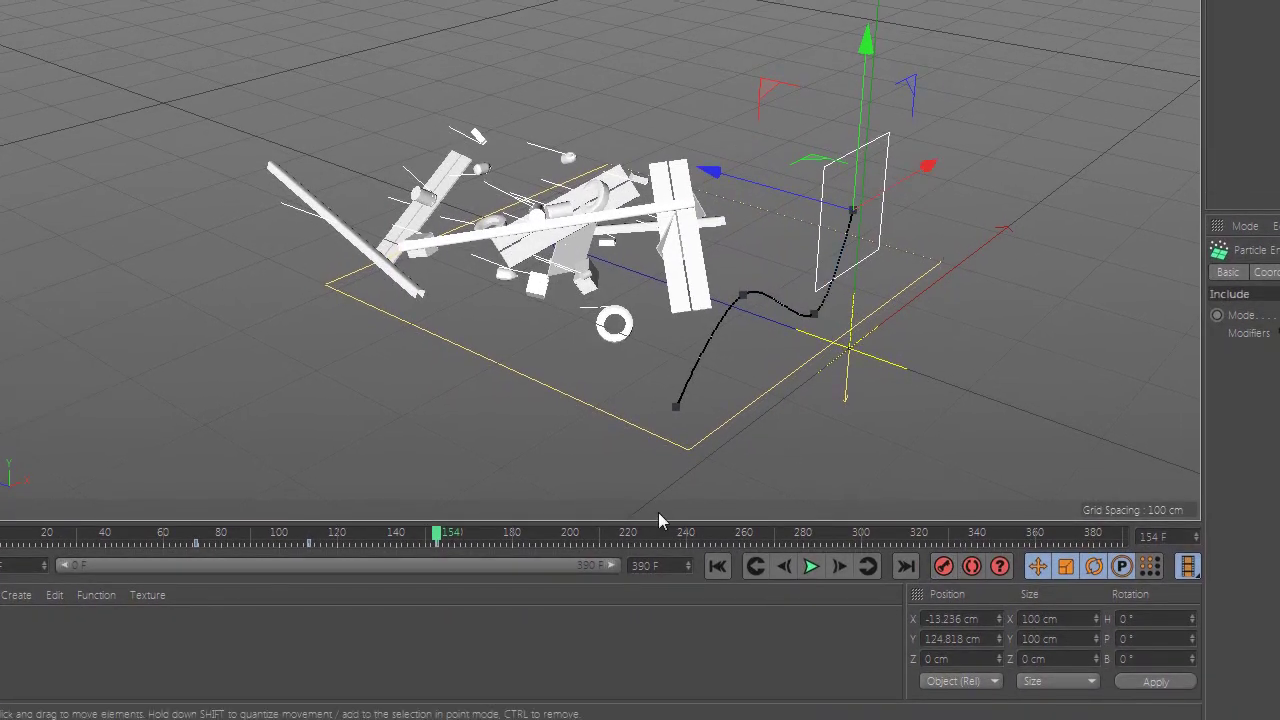
{"action": "left_click", "coordinate": [625, 540]}
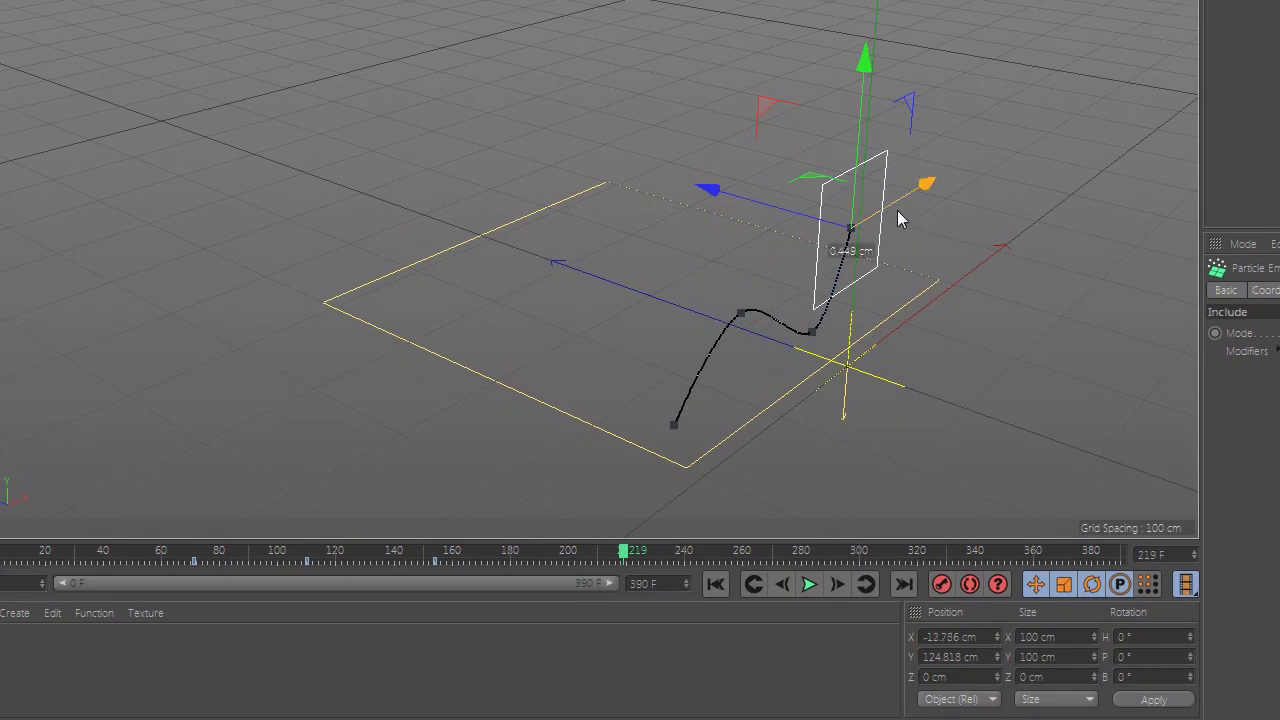
{"action": "left_click_drag", "start_coordinate": [866, 190], "coordinate": [906, 279]}
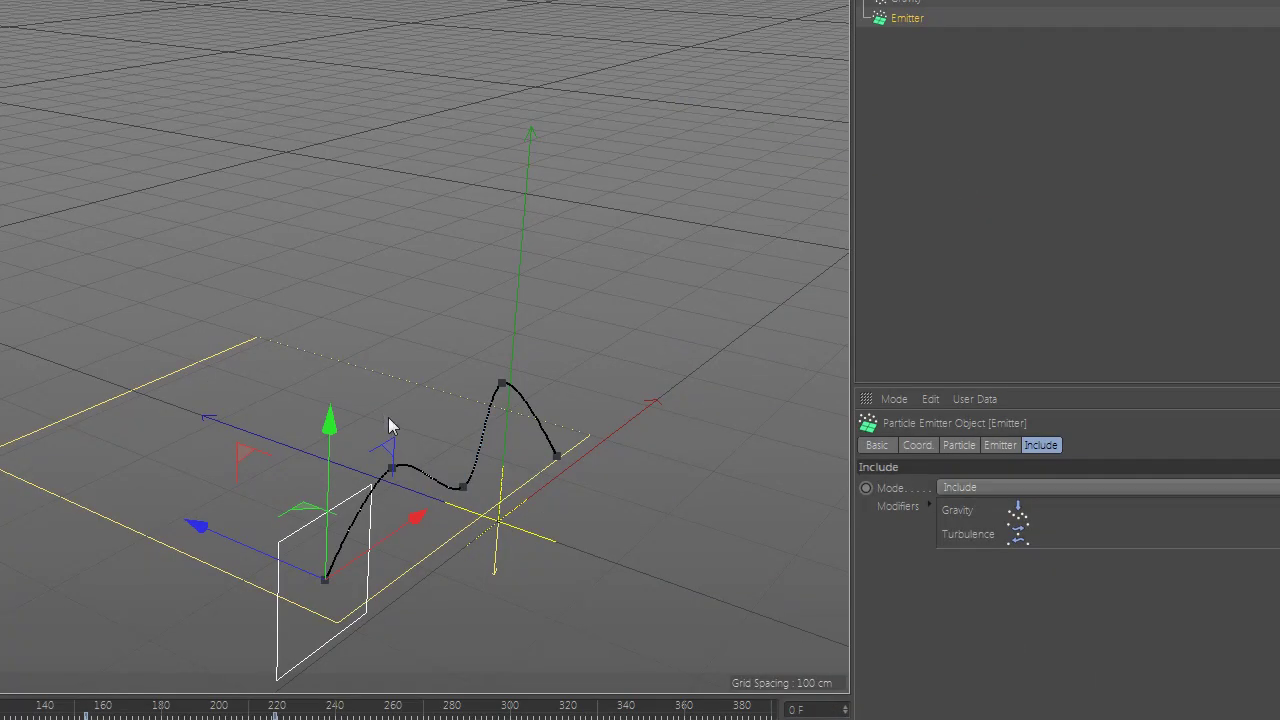
{"action": "mouse_move", "coordinate": [391, 423]}
{"action": "left_mouse_down", "text": "alt"}
{"action": "mouse_move", "coordinate": [666, 451]}
{"action": "mouse_move", "coordinate": [674, 506]}
{"action": "mouse_move", "coordinate": [386, 487]}
{"action": "mouse_move", "coordinate": [462, 515]}
{"action": "left_mouse_up", "text": "alt"}
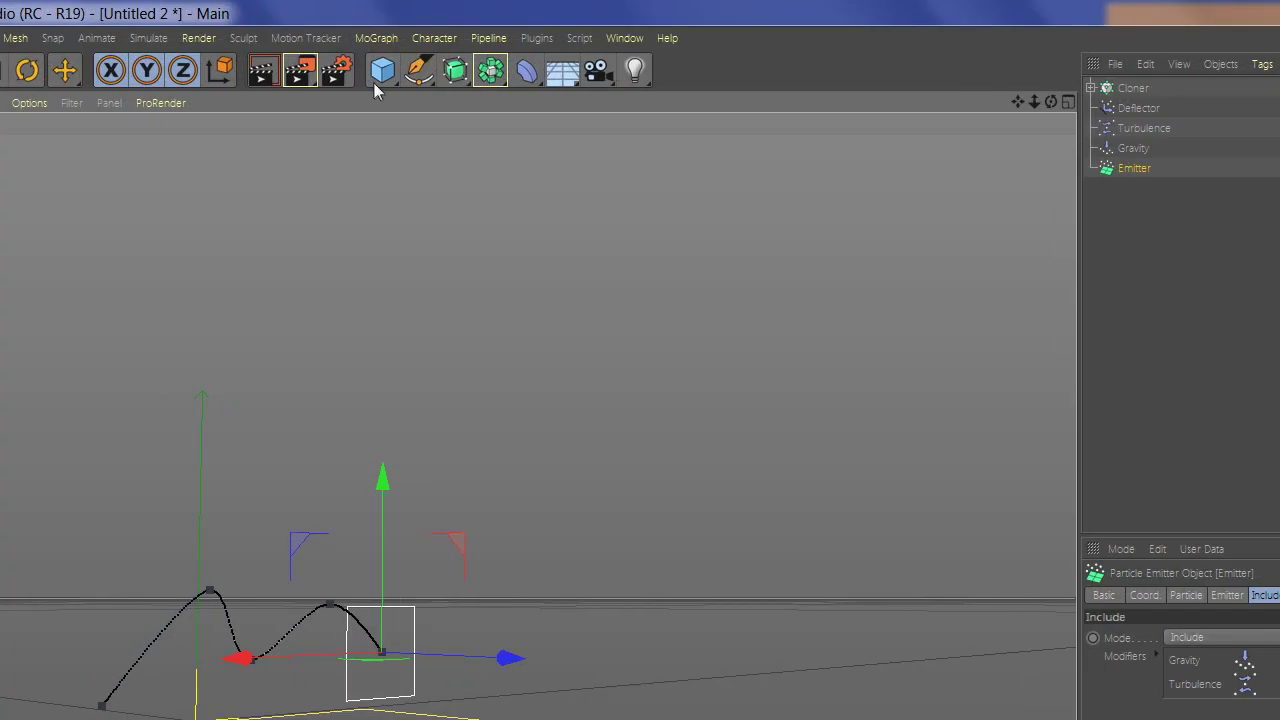
Step: Add a Cube and shape it into a 931 × 13 × 1234 cm slab at X -126.279 cm
{"action": "left_click", "coordinate": [380, 68]}
{"action": "mouse_move", "coordinate": [318, 499]}
{"action": "left_mouse_down"}
{"action": "mouse_move", "coordinate": [337, 540]}
{"action": "mouse_move", "coordinate": [398, 375]}
{"action": "mouse_move", "coordinate": [990, 555]}
{"action": "left_mouse_up"}
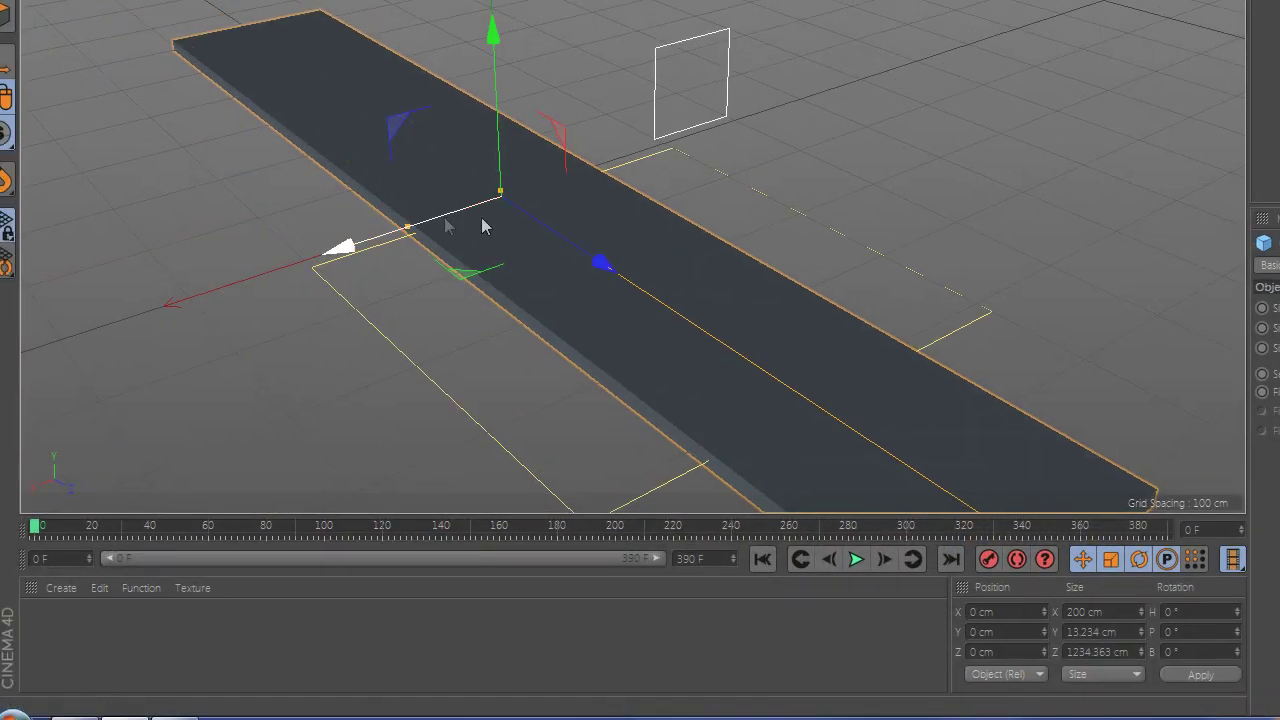
{"action": "left_click_drag", "start_coordinate": [481, 226], "coordinate": [568, 200]}
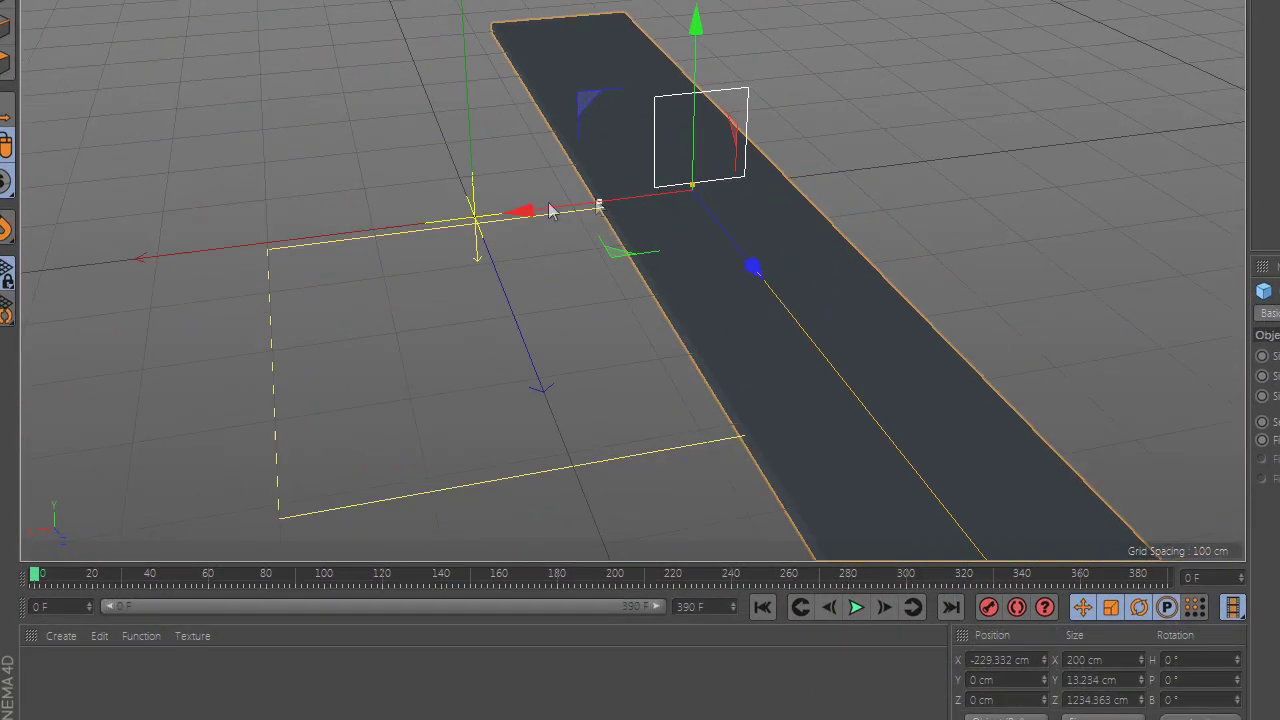
{"action": "left_click_drag", "start_coordinate": [549, 210], "coordinate": [290, 299]}
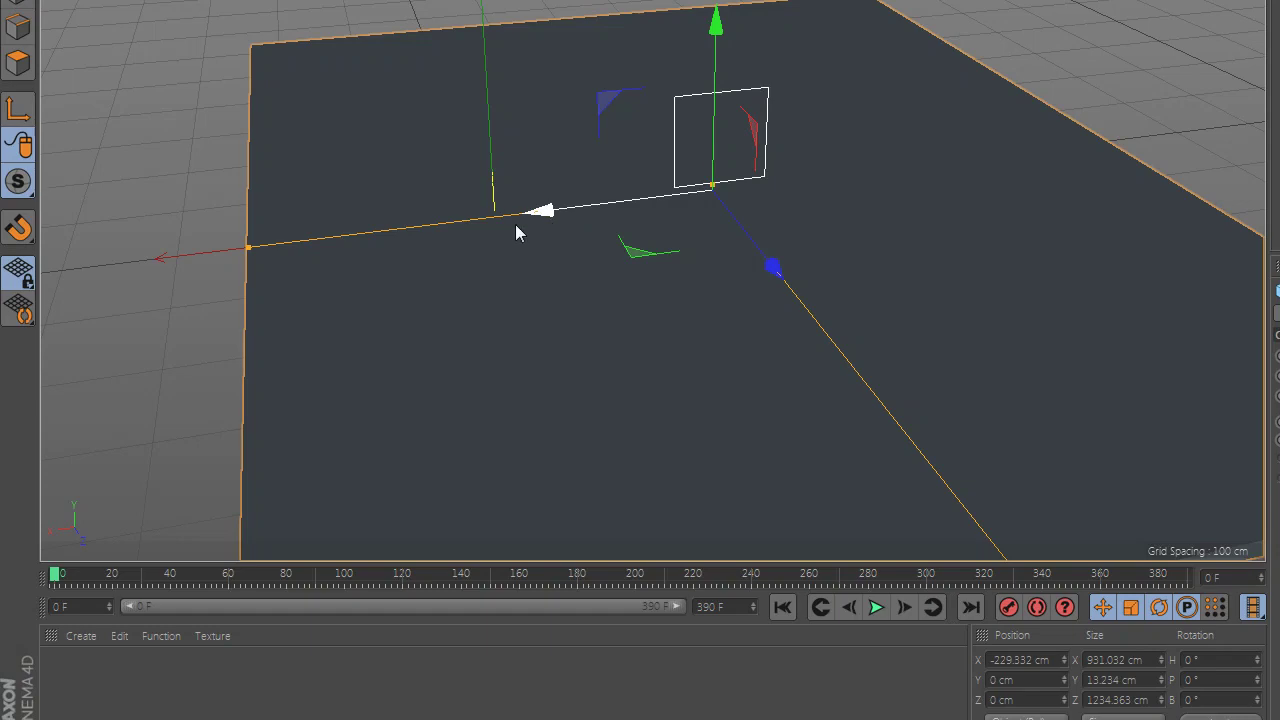
{"action": "left_click_drag", "start_coordinate": [516, 231], "coordinate": [577, 213]}
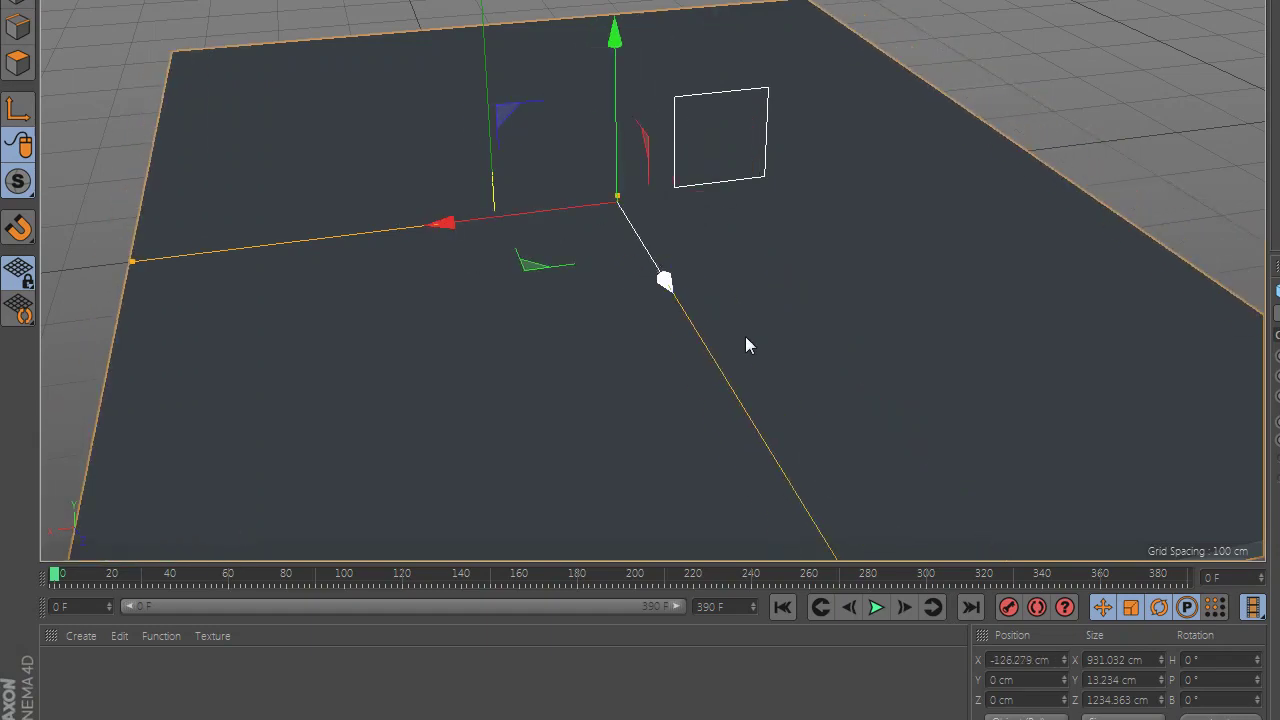
{"action": "left_click_drag", "start_coordinate": [745, 345], "coordinate": [834, 400]}
{"action": "right_click", "coordinate": [723, 89]}
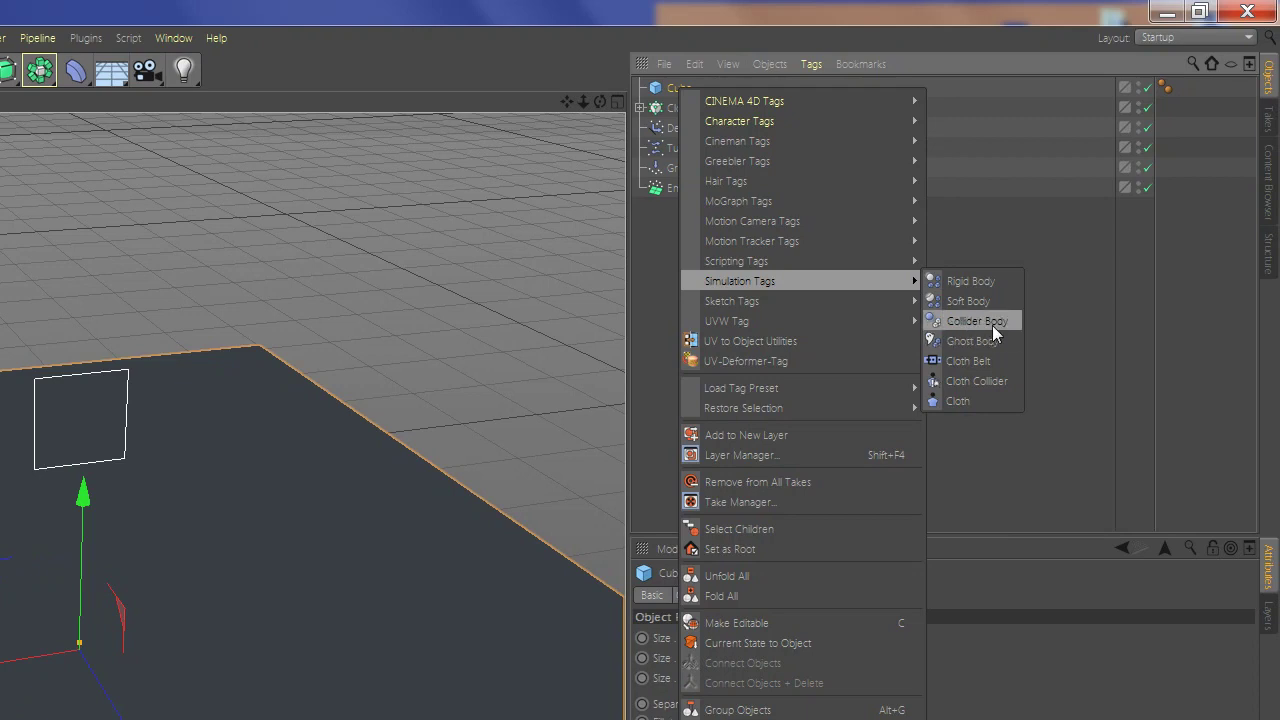
Step: Tag the Cube as Collider Body and the Cloner as Rigid Body with Individual Elements set to All
{"action": "left_click", "coordinate": [992, 322]}
{"action": "left_click", "coordinate": [684, 100]}
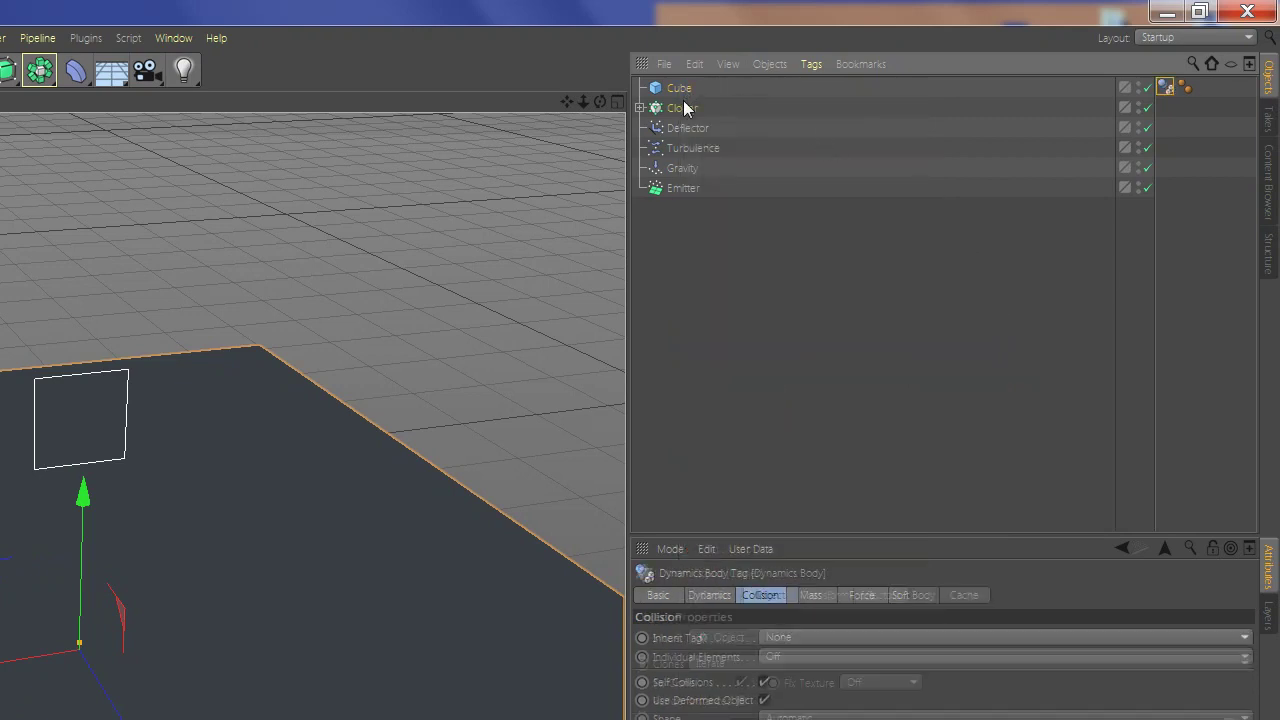
{"action": "right_click", "coordinate": [683, 101]}
{"action": "mouse_move", "coordinate": [745, 294]}
{"action": "left_click", "coordinate": [971, 296]}
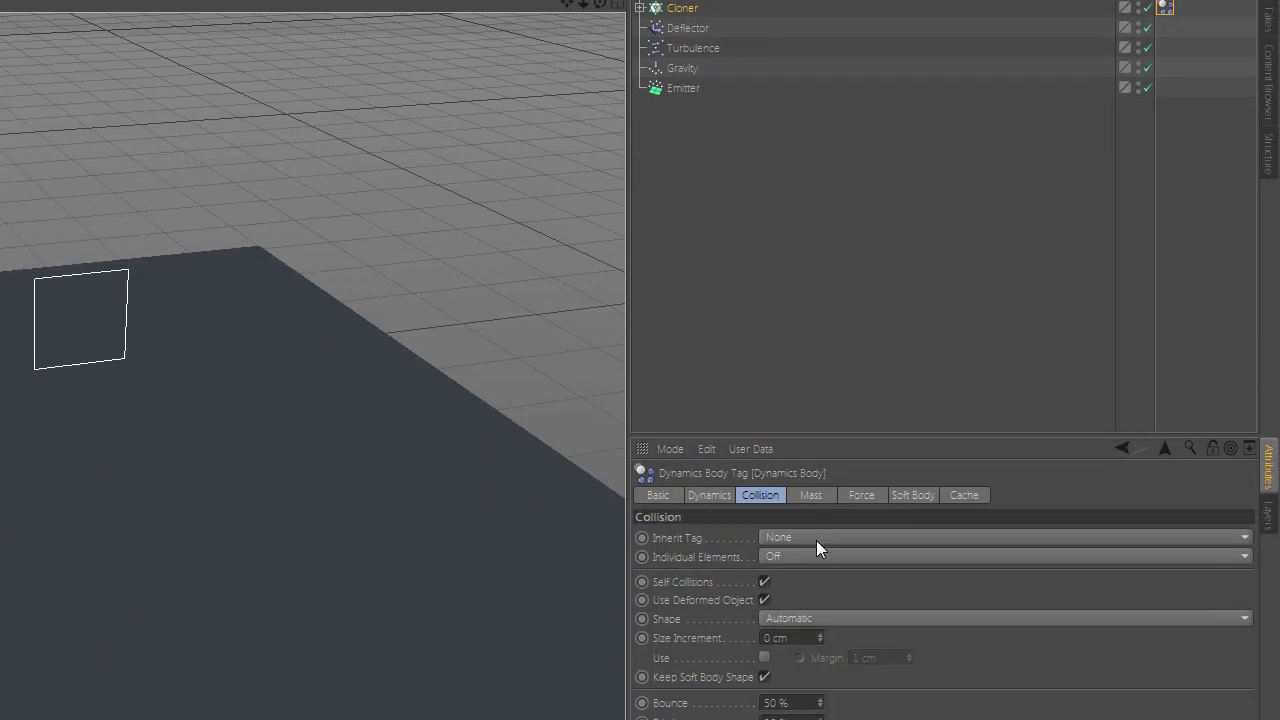
{"action": "left_click", "coordinate": [817, 549]}
{"action": "left_click", "coordinate": [818, 540]}
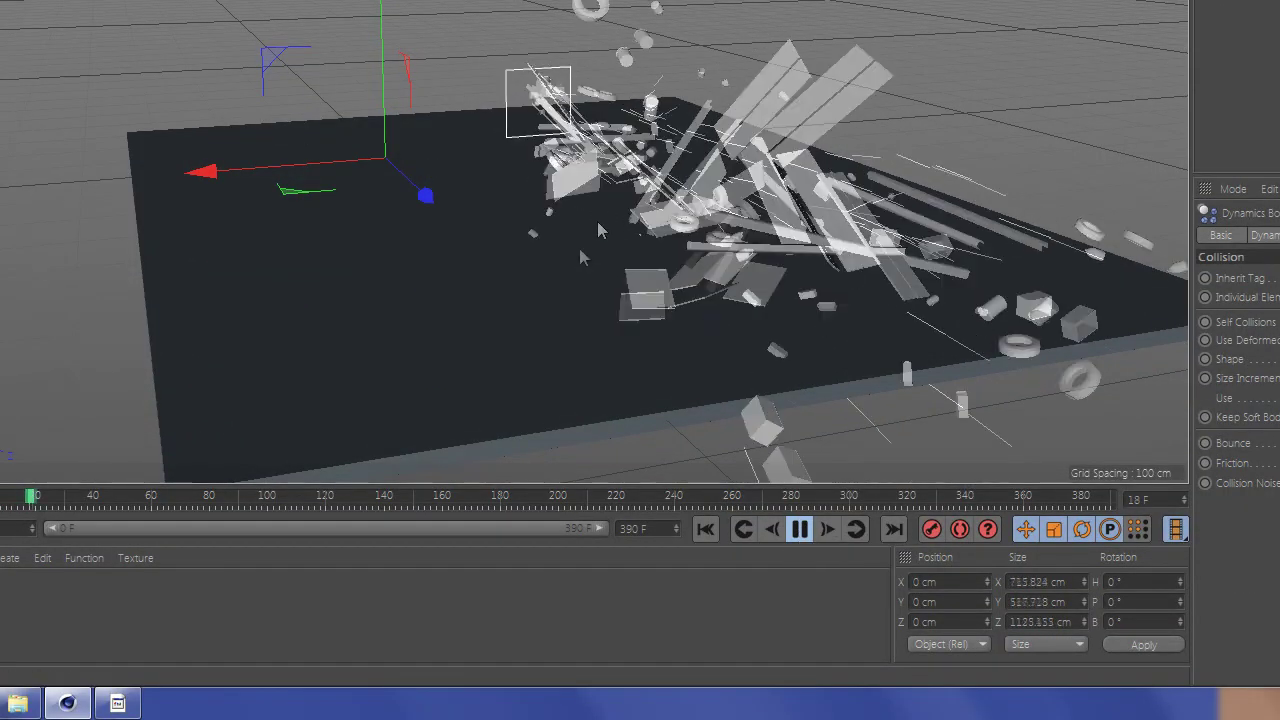
Step: Slide the floor slab forward, extend it to about 1869 cm deep, and watch debris scatter across it
{"action": "left_click", "coordinate": [545, 205]}
{"action": "left_click_drag", "start_coordinate": [580, 190], "coordinate": [771, 246], "text": "alt"}
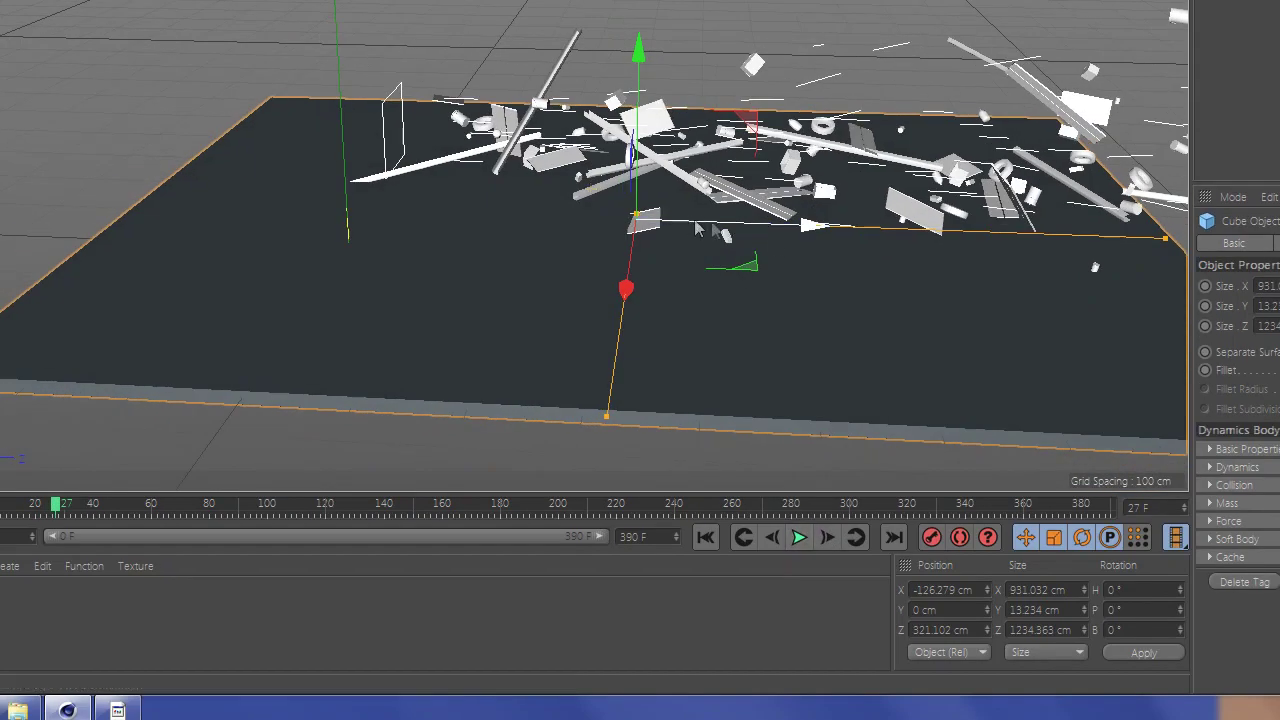
{"action": "mouse_move", "coordinate": [697, 228]}
{"action": "left_mouse_down"}
{"action": "mouse_move", "coordinate": [922, 248]}
{"action": "mouse_move", "coordinate": [809, 266]}
{"action": "mouse_move", "coordinate": [437, 206]}
{"action": "mouse_move", "coordinate": [960, 275]}
{"action": "mouse_move", "coordinate": [585, 186]}
{"action": "left_mouse_up"}
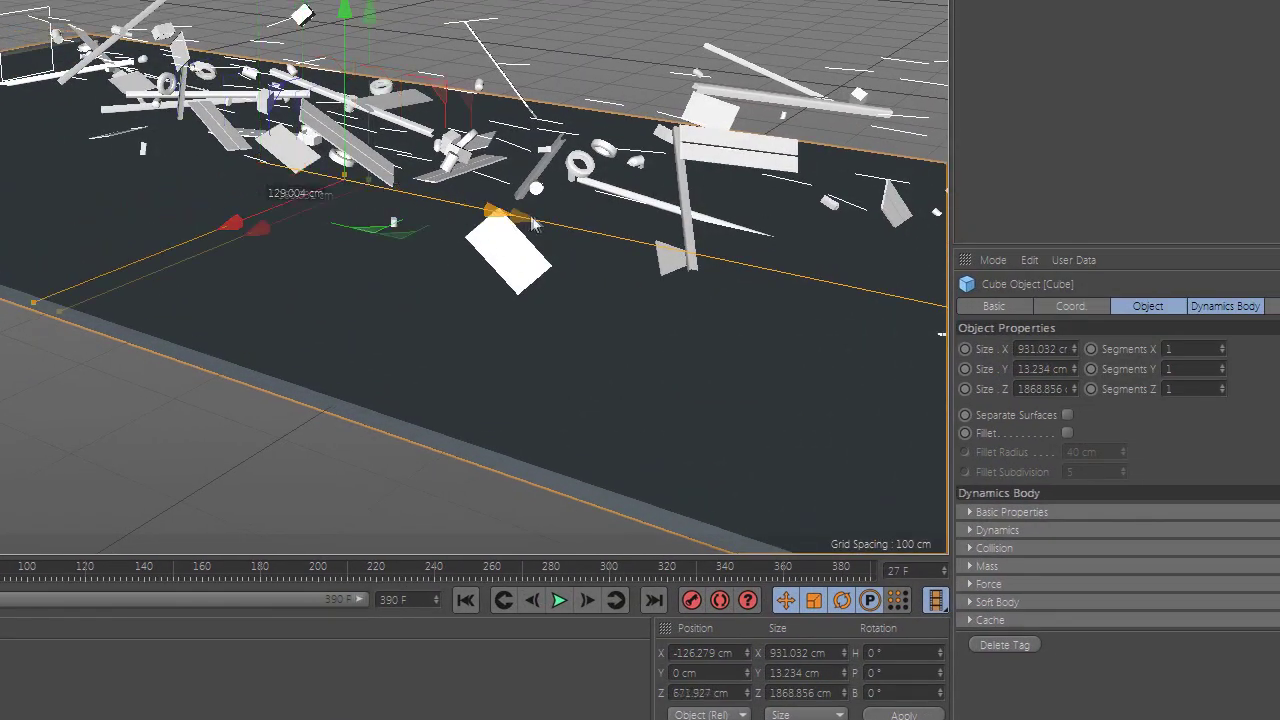
{"action": "mouse_move", "coordinate": [565, 232]}
{"action": "left_mouse_down", "text": "alt"}
{"action": "mouse_move", "coordinate": [329, 260]}
{"action": "mouse_move", "coordinate": [420, 260]}
{"action": "mouse_move", "coordinate": [598, 422]}
{"action": "mouse_move", "coordinate": [790, 424]}
{"action": "left_mouse_up", "text": "alt"}
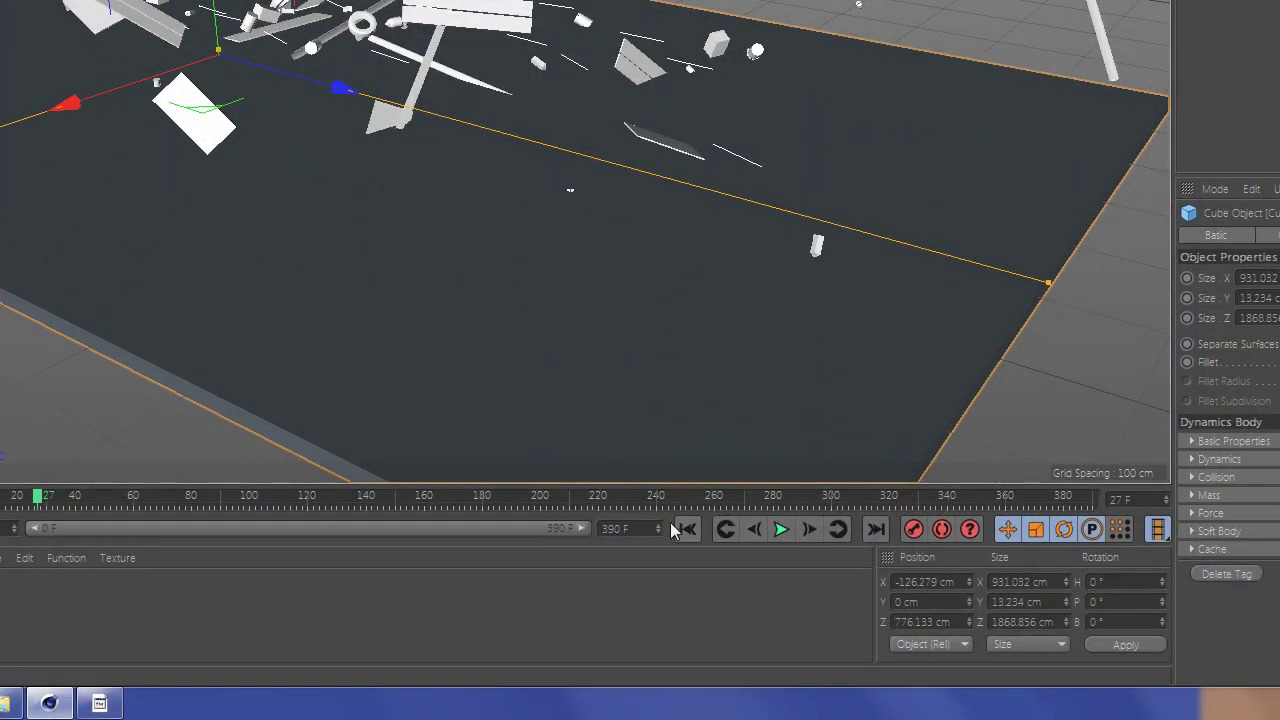
{"action": "mouse_move", "coordinate": [535, 219]}
{"action": "left_mouse_down", "text": "alt"}
{"action": "mouse_move", "coordinate": [476, 216]}
{"action": "mouse_move", "coordinate": [425, 191]}
{"action": "left_mouse_up", "text": "alt"}
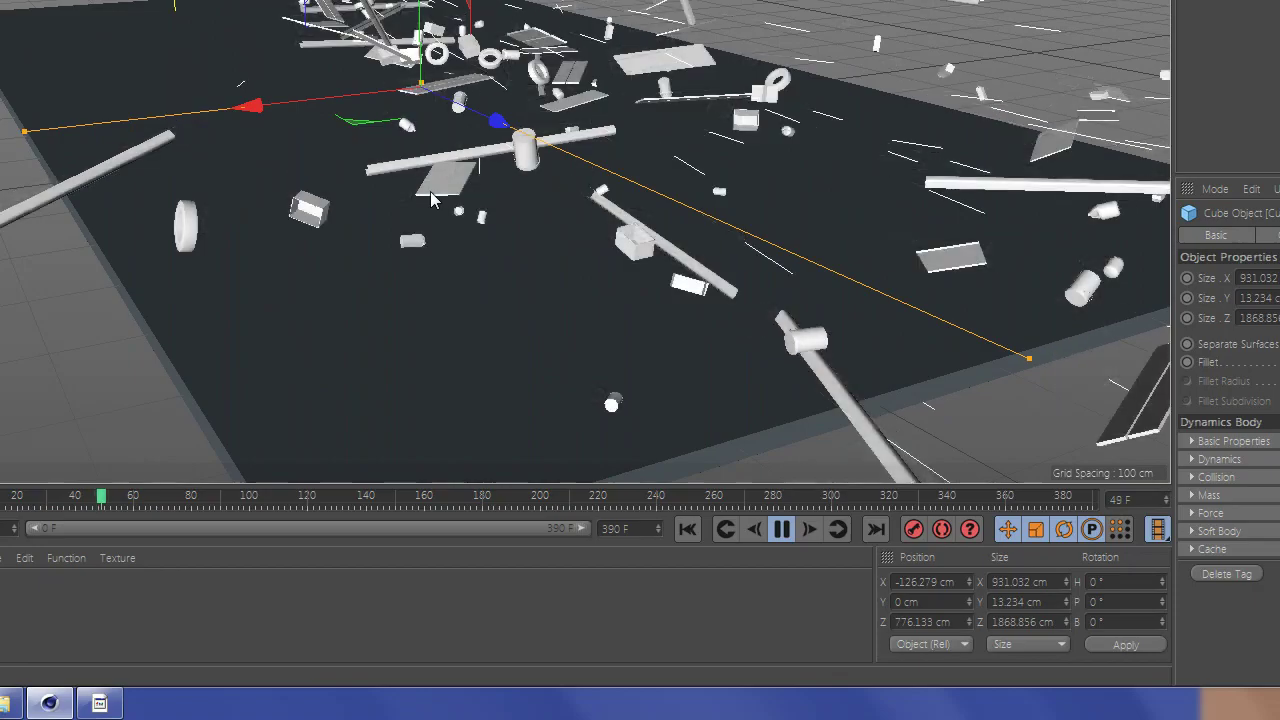
{"action": "left_click_drag", "start_coordinate": [450, 207], "coordinate": [472, 190], "text": "alt"}
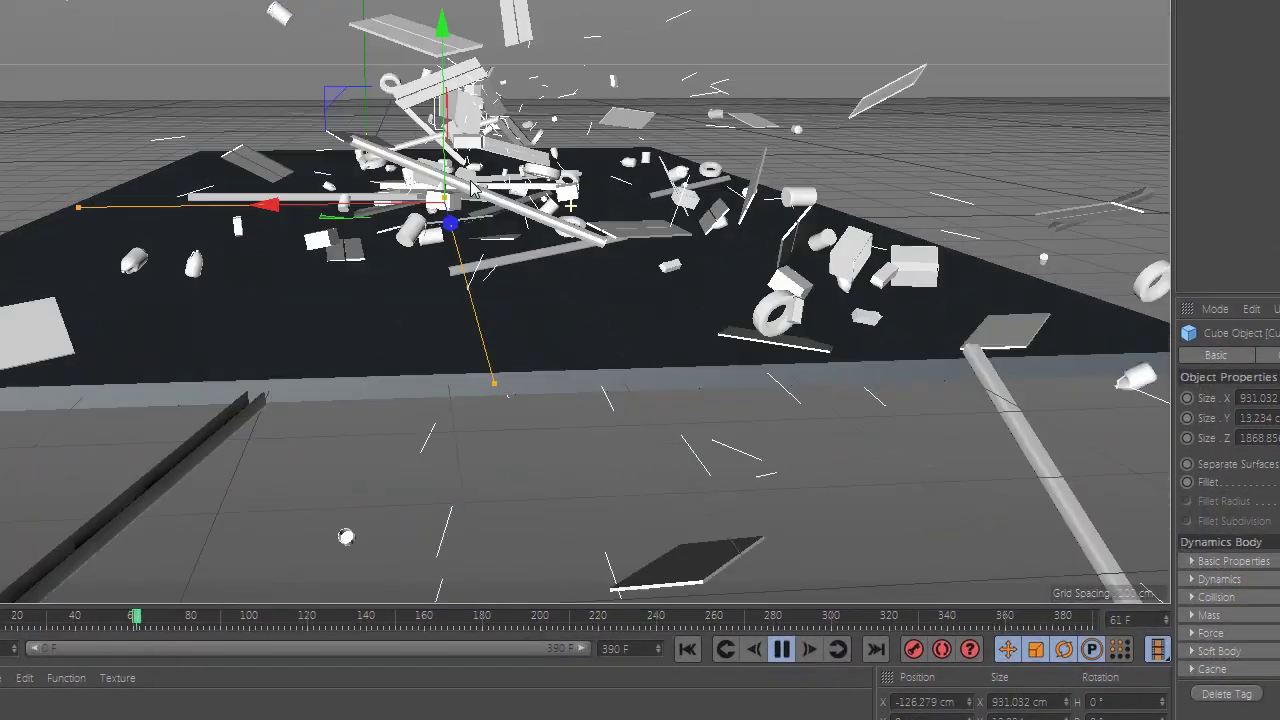
{"action": "mouse_move", "coordinate": [632, 205]}
{"action": "left_mouse_down", "text": "alt"}
{"action": "mouse_move", "coordinate": [490, 278]}
{"action": "mouse_move", "coordinate": [452, 270]}
{"action": "left_mouse_up", "text": "alt"}
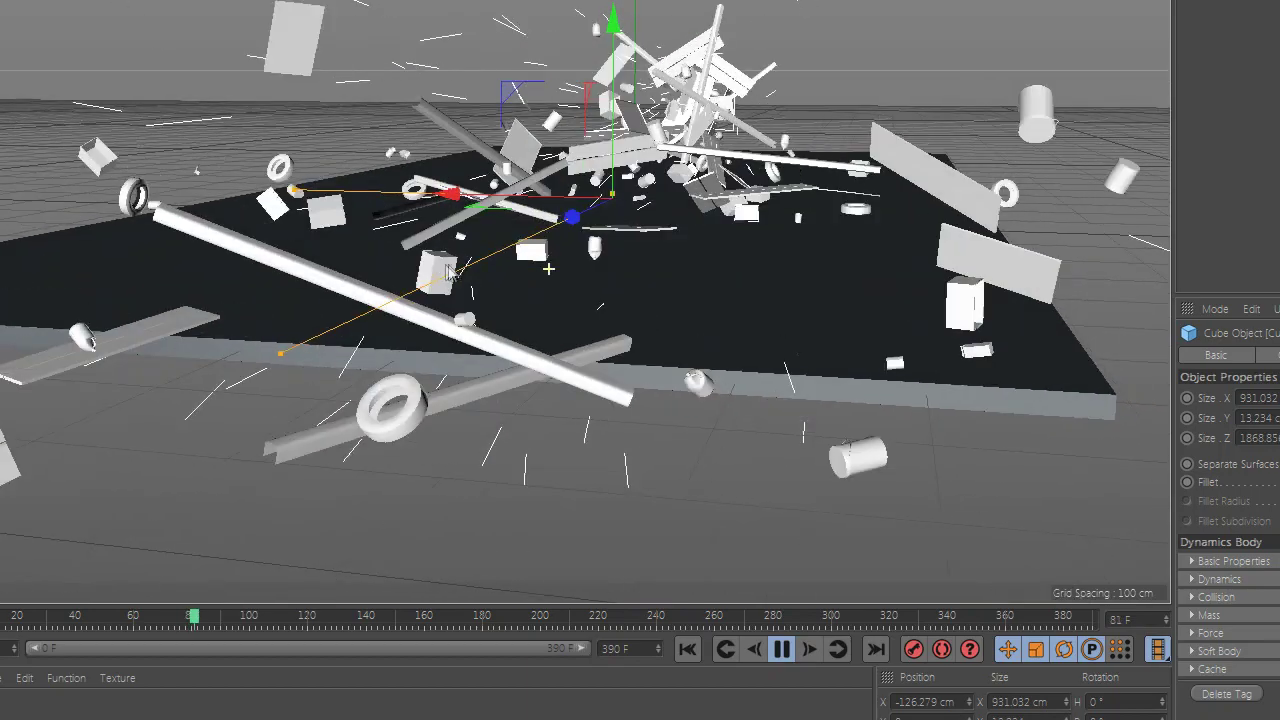